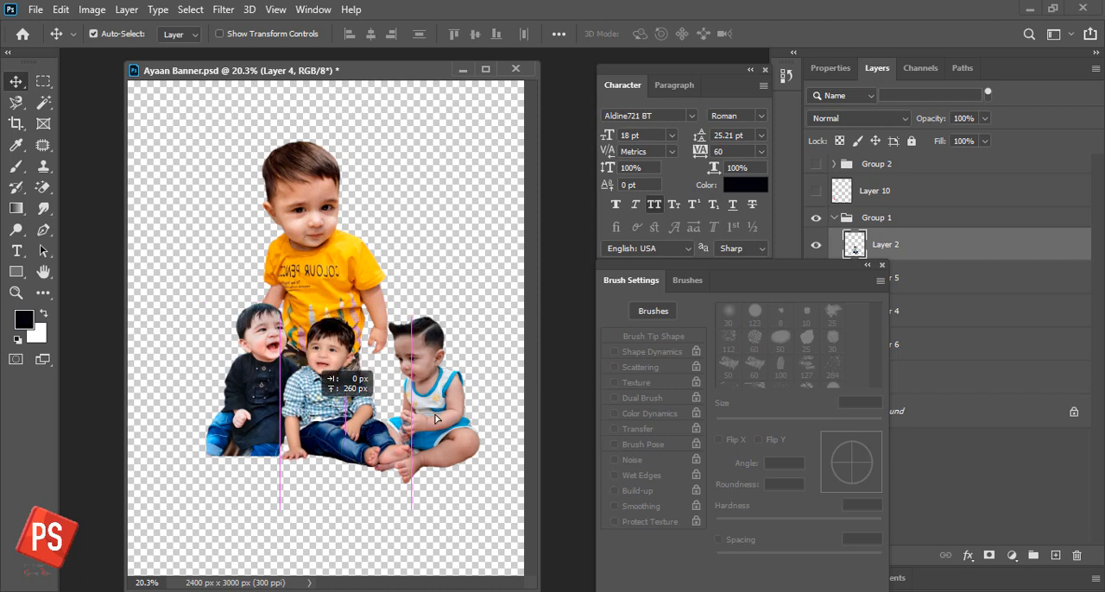
- Move the boy in the blue-and-white vest closer to the middle boy and slightly adjust him with Free Transform
{"action": "mouse_move", "coordinate": [449, 443]}
{"action": "left_mouse_down"}
{"action": "mouse_move", "coordinate": [431, 470]}
{"action": "mouse_move", "coordinate": [429, 419]}
{"action": "mouse_move", "coordinate": [432, 432]}
{"action": "left_mouse_up"}
{"action": "key", "text": "ctrl+t"}
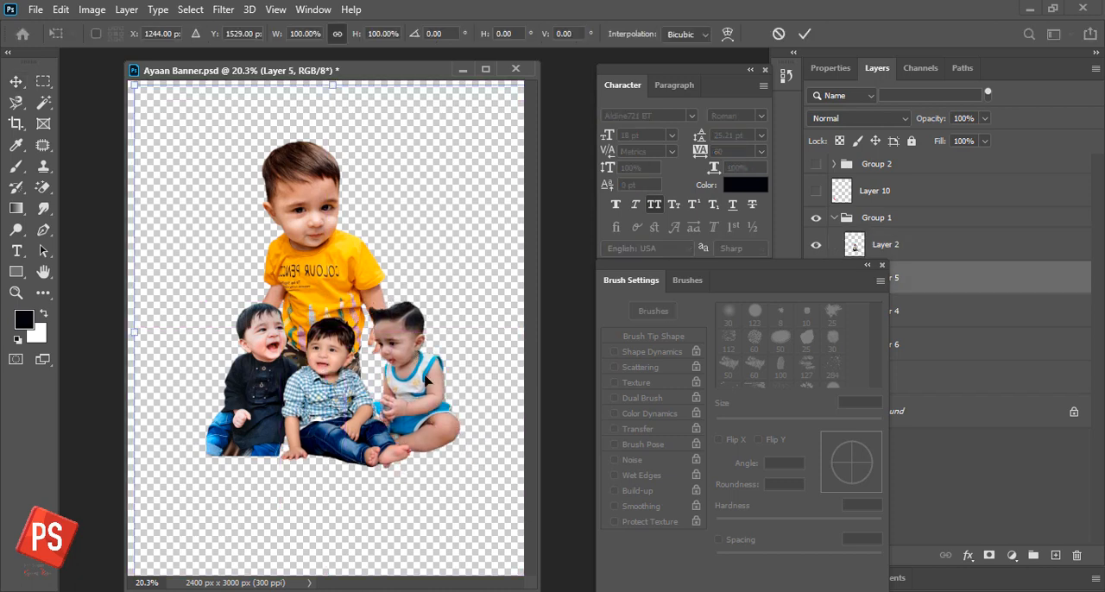
{"action": "key", "text": "Return"}
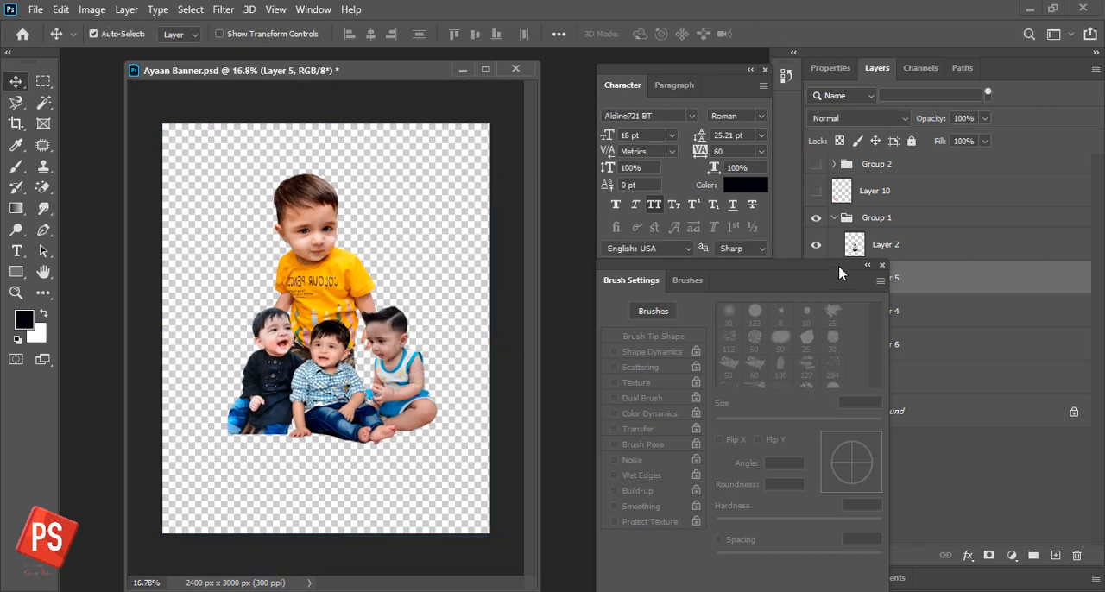
{"action": "left_click", "coordinate": [867, 265]}
{"action": "key", "text": "ctrl+t"}
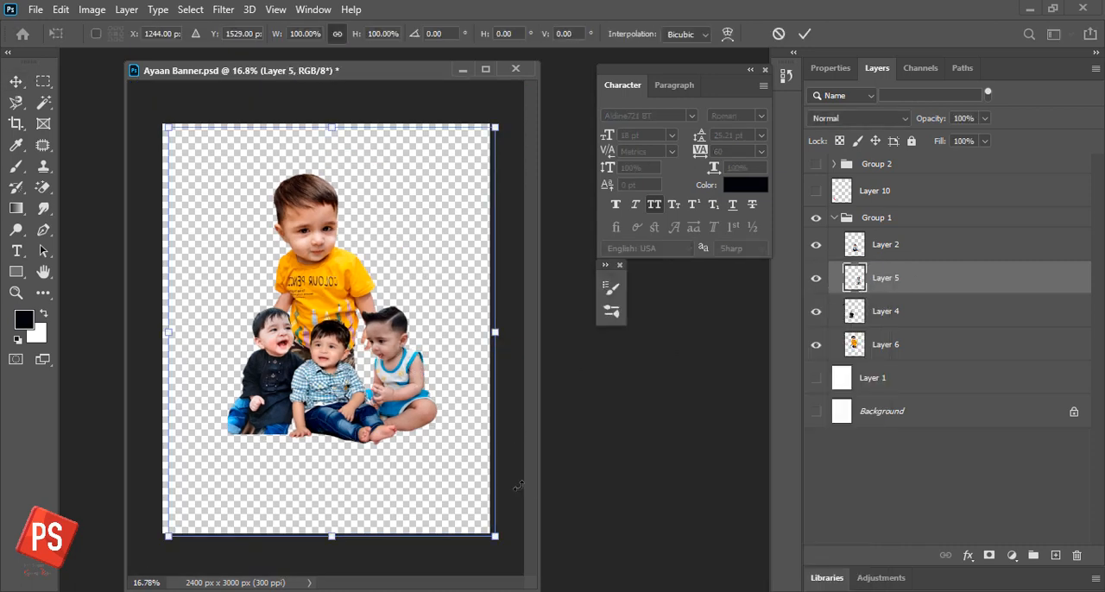
{"action": "left_click_drag", "start_coordinate": [518, 486], "coordinate": [521, 500]}
{"action": "key", "text": "Return"}
- Clear everything on Layer 5 outside a rectangular selection around the boy in the vest, then remove the selection
{"action": "key", "text": "m"}
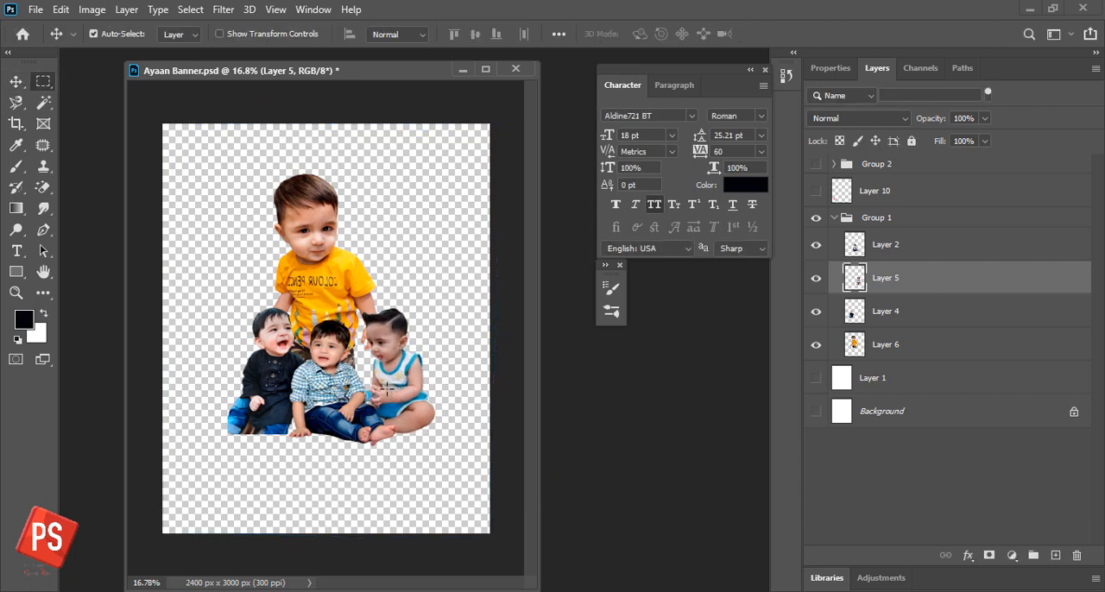
{"action": "left_click_drag", "start_coordinate": [329, 301], "coordinate": [451, 447]}
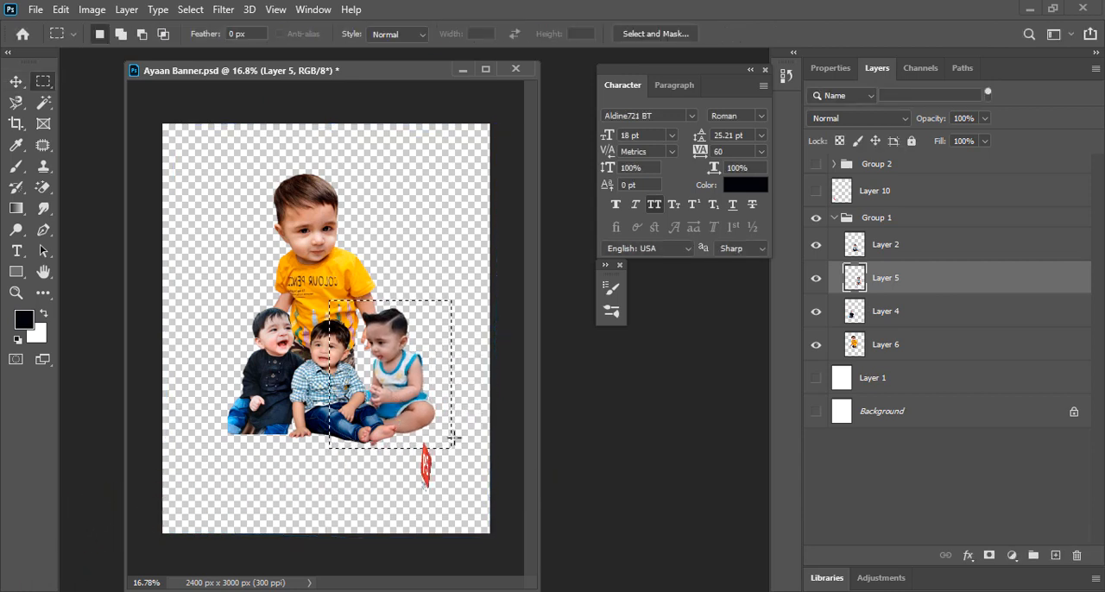
{"action": "key", "text": "ctrl+shift+i"}
{"action": "key", "text": "Delete"}
{"action": "key", "text": "ctrl+d"}
{"action": "key", "text": "ctrl+t"}
{"action": "key", "text": "Return"}
{"action": "key", "text": "v"}
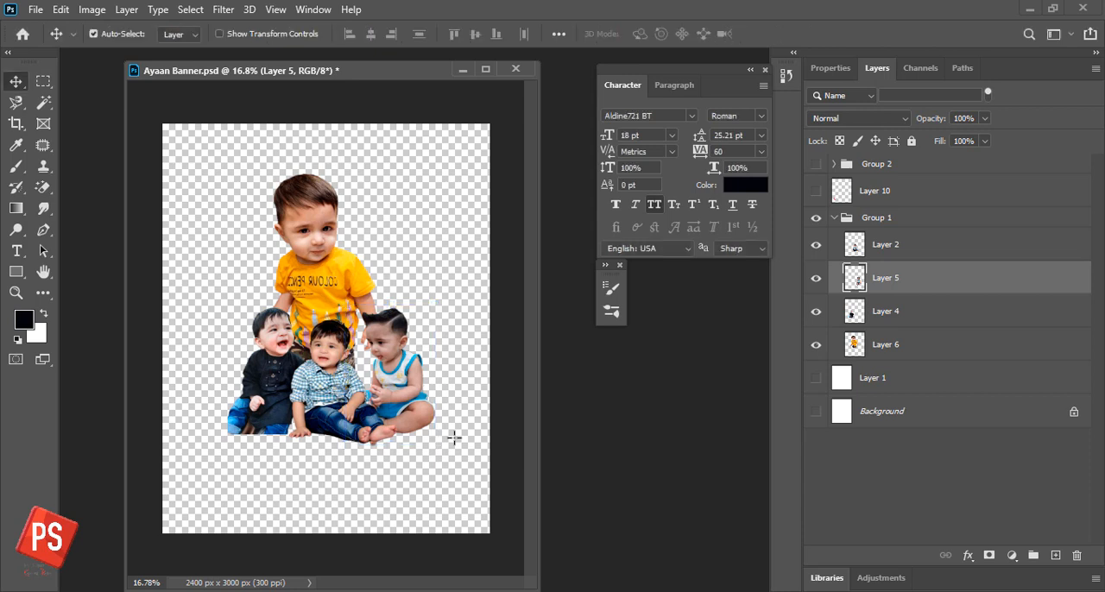
- Nudge the middle boy and the boy in the vest, and shift the large boy in yellow to centre him behind them
{"action": "left_click_drag", "start_coordinate": [351, 406], "coordinate": [355, 395]}
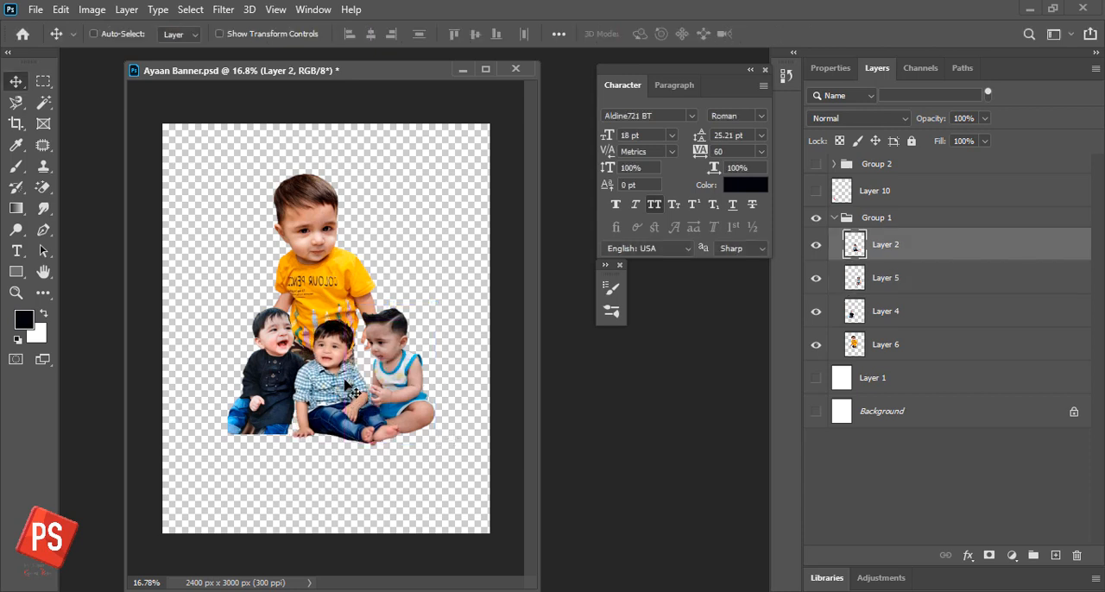
{"action": "left_click_drag", "start_coordinate": [408, 372], "coordinate": [405, 369]}
{"action": "left_click_drag", "start_coordinate": [325, 278], "coordinate": [340, 289]}
- Convert Layer 6, Layer 4, Layer 5 and Layer 2 to separate smart objects
{"action": "right_click", "coordinate": [894, 346]}
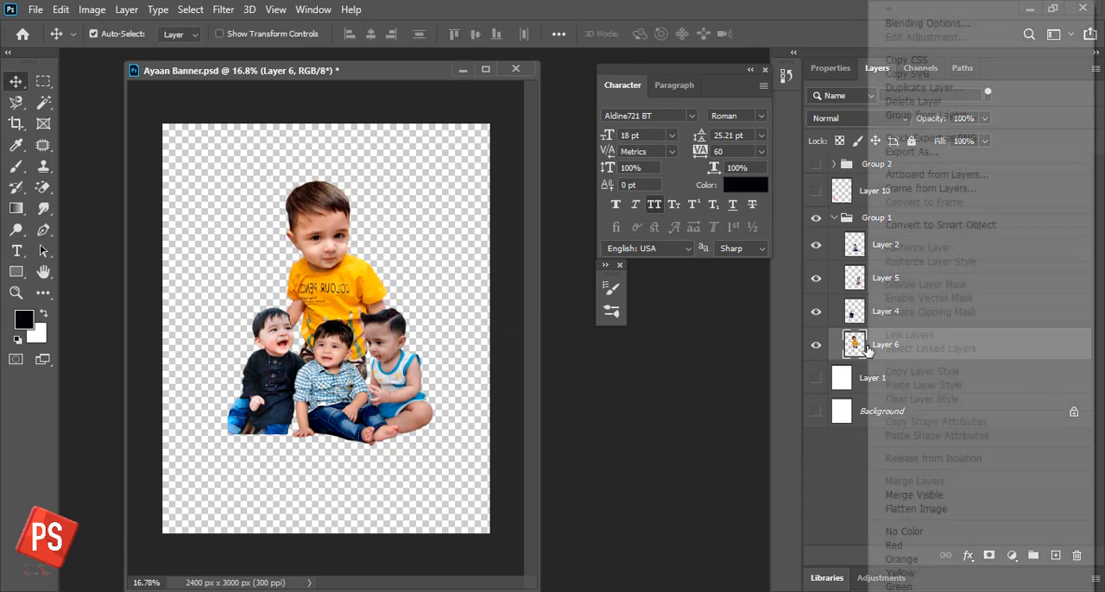
{"action": "left_click", "coordinate": [1024, 235]}
{"action": "right_click", "coordinate": [856, 317]}
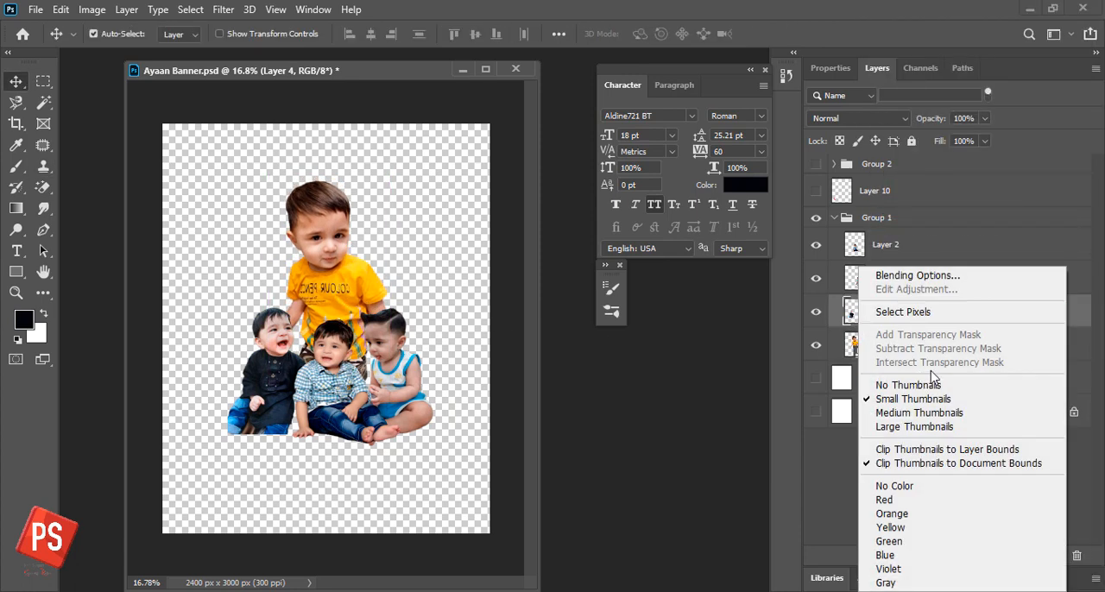
{"action": "left_click", "coordinate": [939, 252]}
{"action": "right_click", "coordinate": [896, 317]}
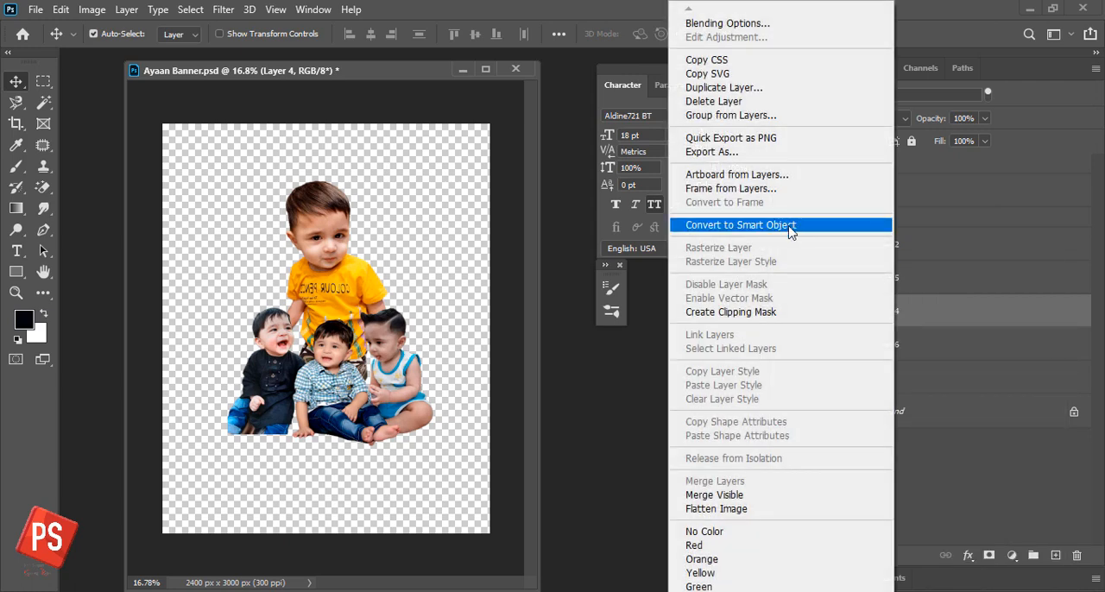
{"action": "left_click", "coordinate": [789, 228]}
{"action": "right_click", "coordinate": [922, 280]}
{"action": "left_click", "coordinate": [777, 227]}
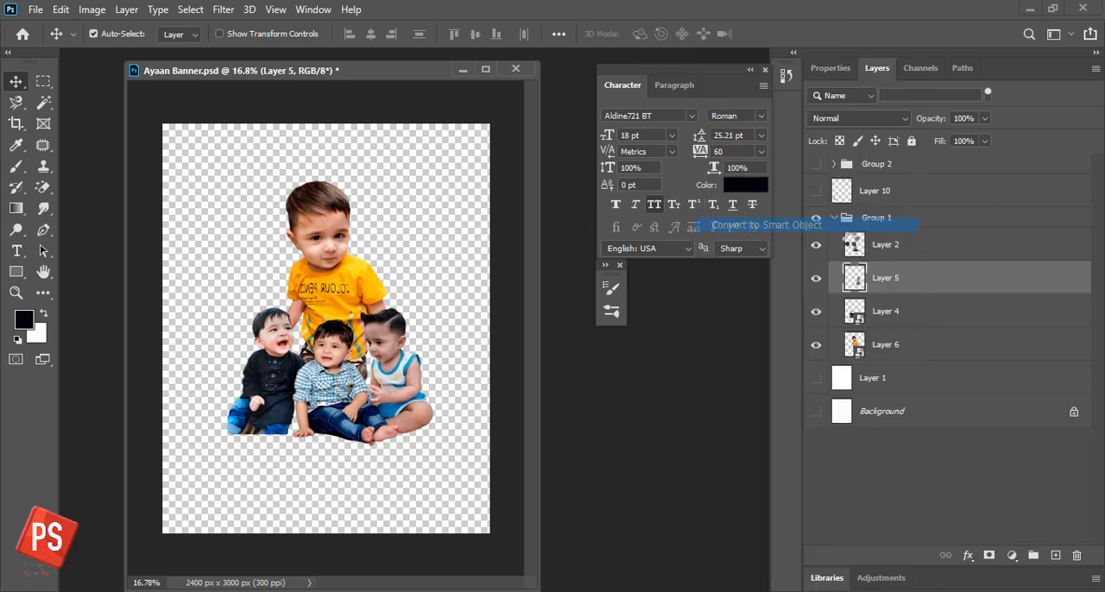
{"action": "right_click", "coordinate": [905, 247]}
{"action": "left_click", "coordinate": [801, 226]}
- Toggle the visibility of Group 1 off and on to check its contents, then save the document
{"action": "left_click", "coordinate": [863, 219]}
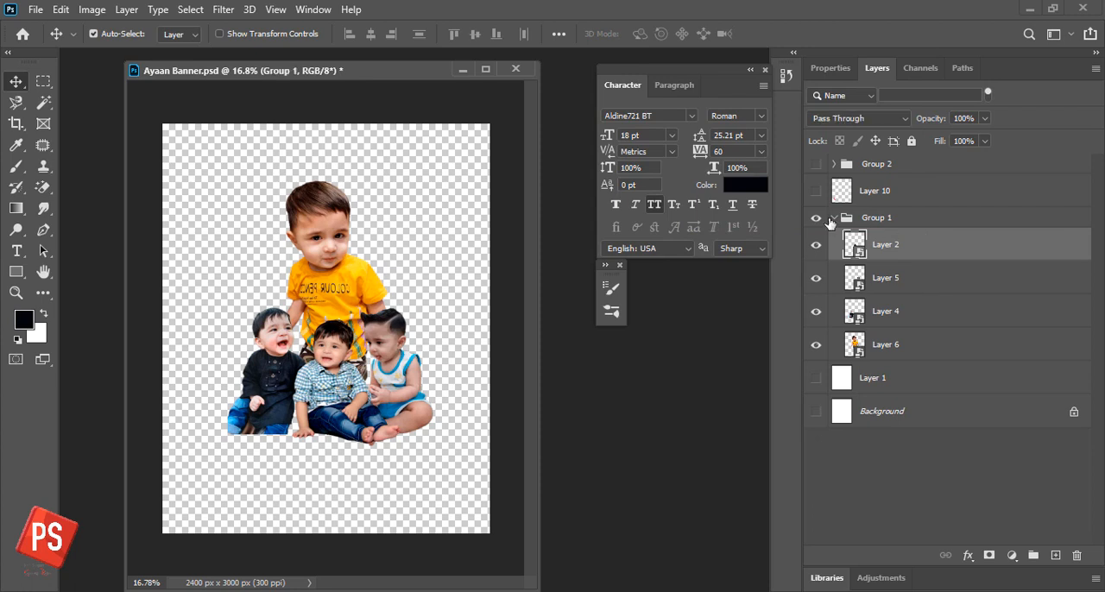
{"action": "left_click", "coordinate": [833, 218]}
{"action": "left_click", "coordinate": [817, 219]}
{"action": "left_click", "coordinate": [817, 218]}
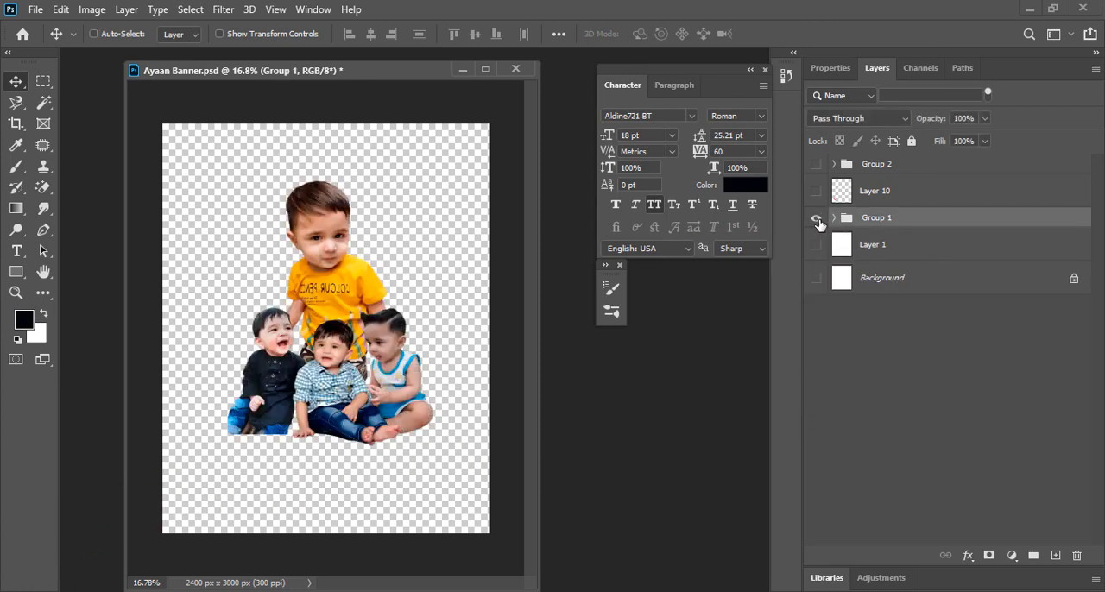
{"action": "key", "text": "ctrl+s"}
{"action": "left_click", "coordinate": [833, 218]}
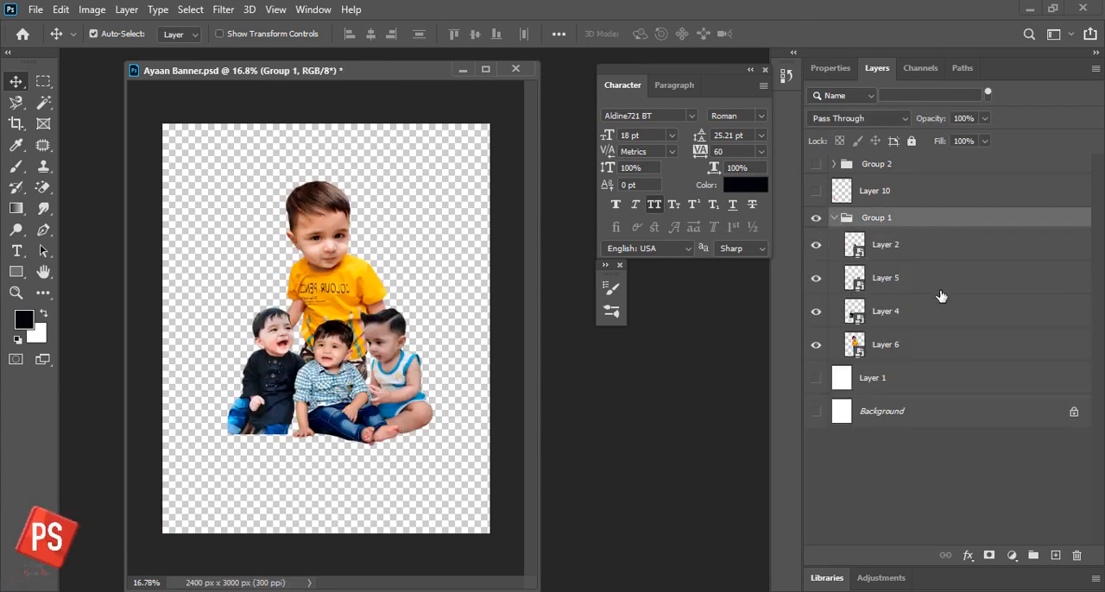
- Delete the hidden Layer 1 and add a new empty layer above the Background
{"action": "left_click", "coordinate": [891, 387]}
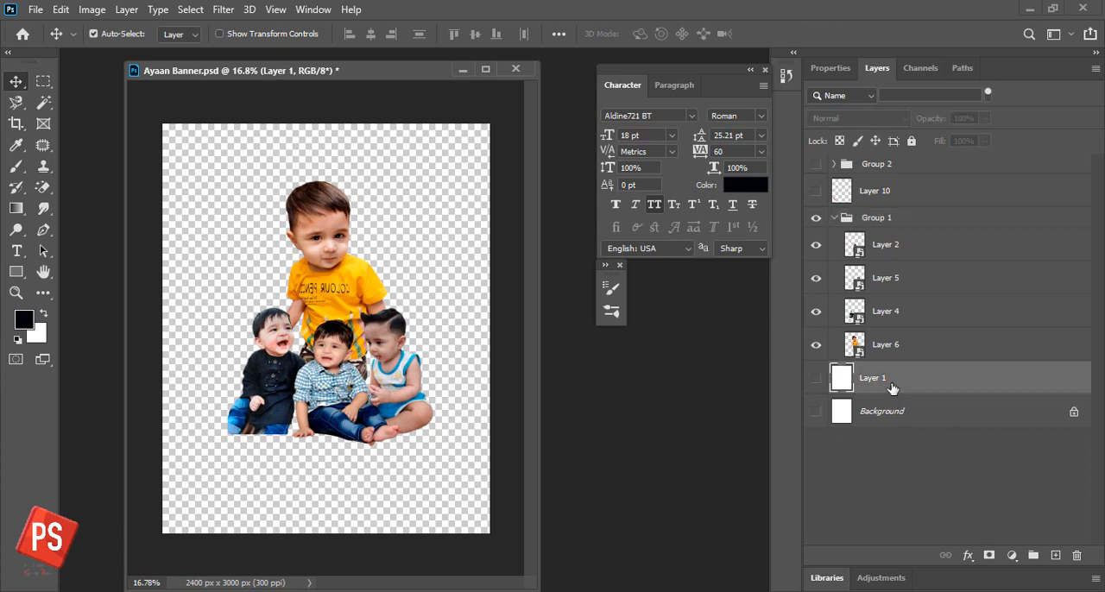
{"action": "key", "text": "Delete"}
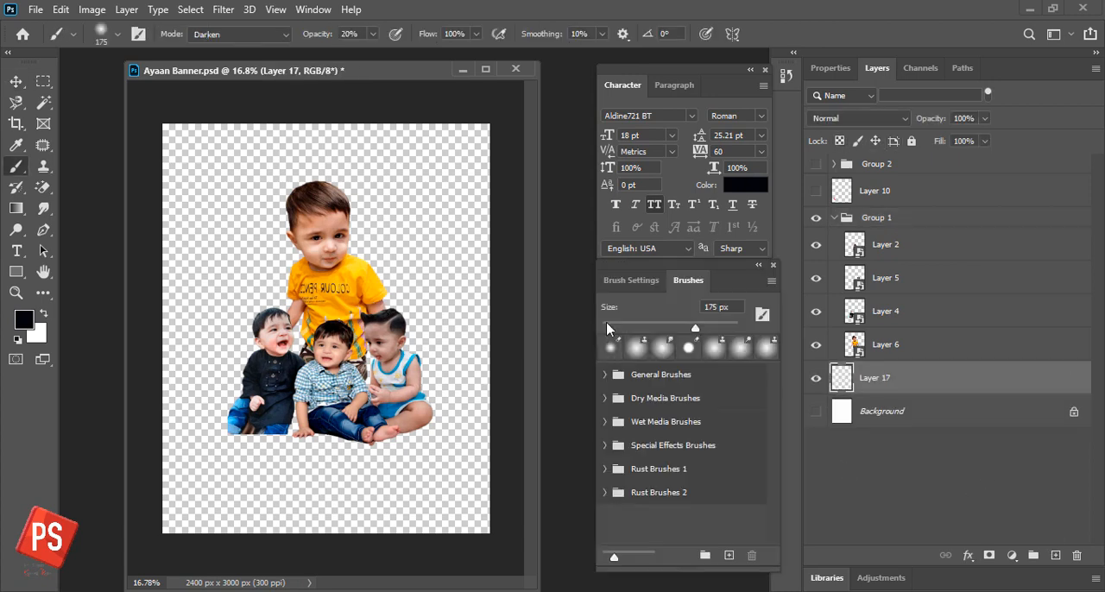
- Browse the Rust Brushes 2 set, pick a brush from it and show the brush tip settings
{"action": "left_click", "coordinate": [664, 491]}
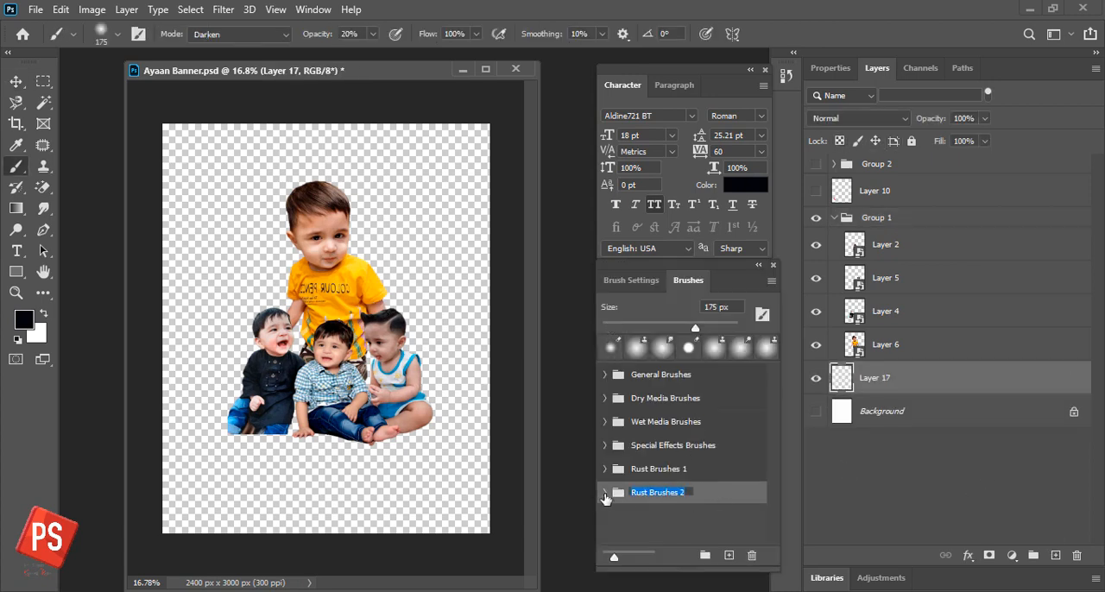
{"action": "left_click", "coordinate": [603, 493]}
{"action": "scroll", "coordinate": [773, 441], "scroll_direction": "down", "scroll_amount": 5}
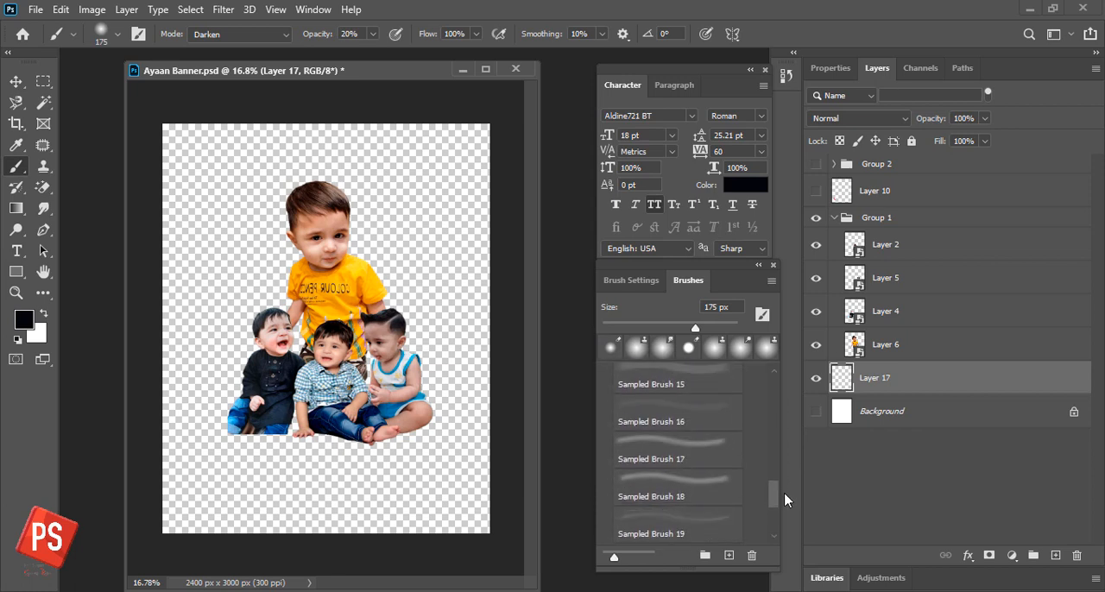
{"action": "scroll", "coordinate": [673, 449], "scroll_direction": "up", "scroll_amount": 6}
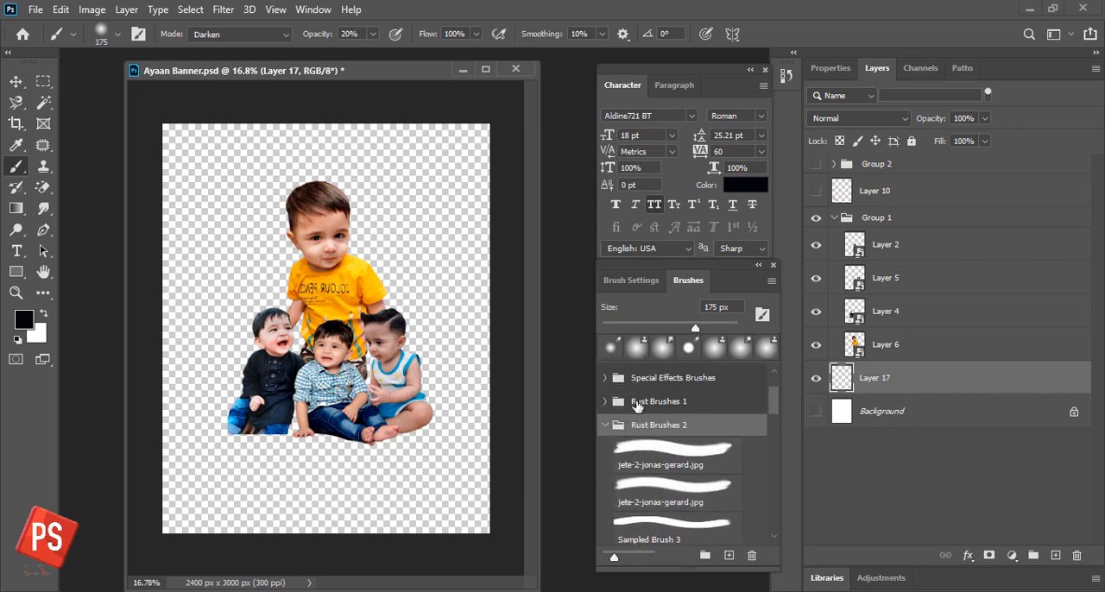
{"action": "mouse_move", "coordinate": [775, 400]}
{"action": "left_mouse_down"}
{"action": "mouse_move", "coordinate": [772, 513]}
{"action": "mouse_move", "coordinate": [774, 386]}
{"action": "left_mouse_up"}
{"action": "left_click", "coordinate": [691, 414]}
{"action": "left_click", "coordinate": [638, 281]}
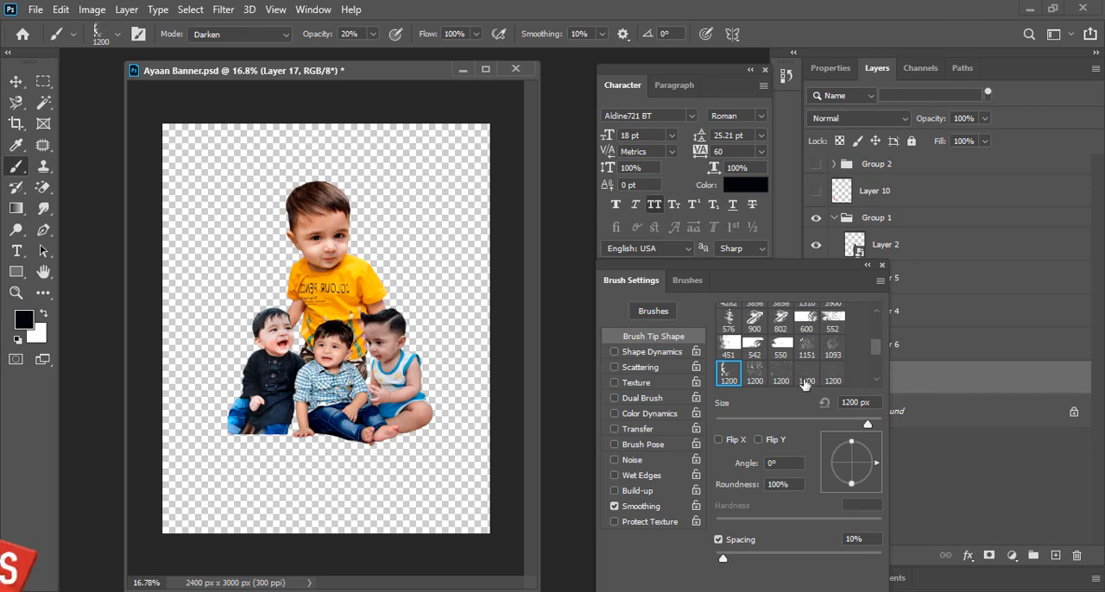
- Choose the solid splatter brush tip labelled 535 and enlarge it to 2400 px
{"action": "left_click", "coordinate": [754, 373]}
{"action": "left_click", "coordinate": [728, 374]}
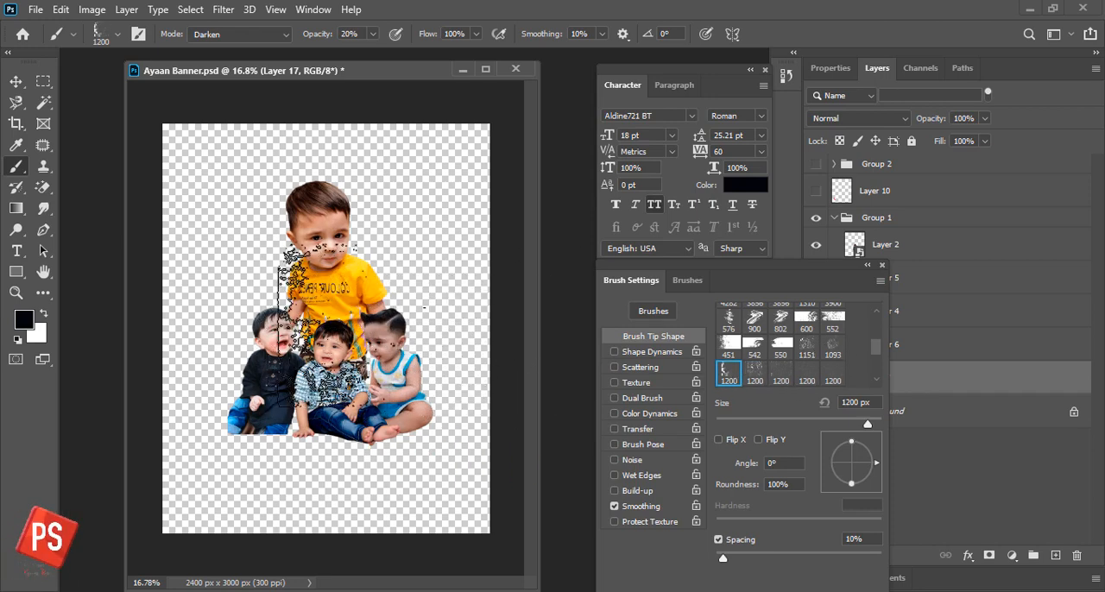
{"action": "scroll", "coordinate": [853, 371], "scroll_direction": "down", "scroll_amount": 2}
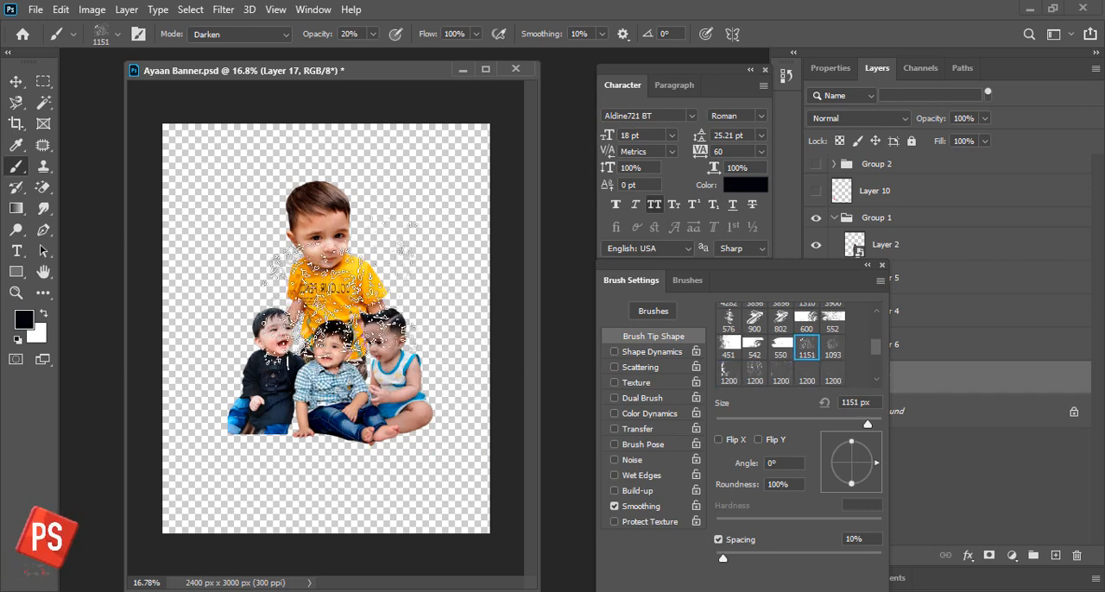
{"action": "left_click", "coordinate": [806, 371]}
{"action": "key", "text": "bracketright"}
{"action": "key", "text": "bracketright"}
{"action": "key", "text": "bracketright"}
{"action": "key", "text": "bracketright"}
{"action": "key", "text": "bracketright"}
{"action": "key", "text": "bracketright"}
{"action": "key", "text": "bracketright"}
{"action": "key", "text": "bracketright"}
{"action": "key", "text": "bracketright"}
{"action": "key", "text": "bracketright"}
{"action": "key", "text": "bracketright"}
{"action": "key", "text": "bracketright"}
{"action": "key", "text": "bracketright"}
{"action": "key", "text": "bracketright"}
{"action": "key", "text": "bracketright"}
{"action": "key", "text": "bracketright"}
{"action": "key", "text": "bracketright"}
{"action": "key", "text": "bracketright"}
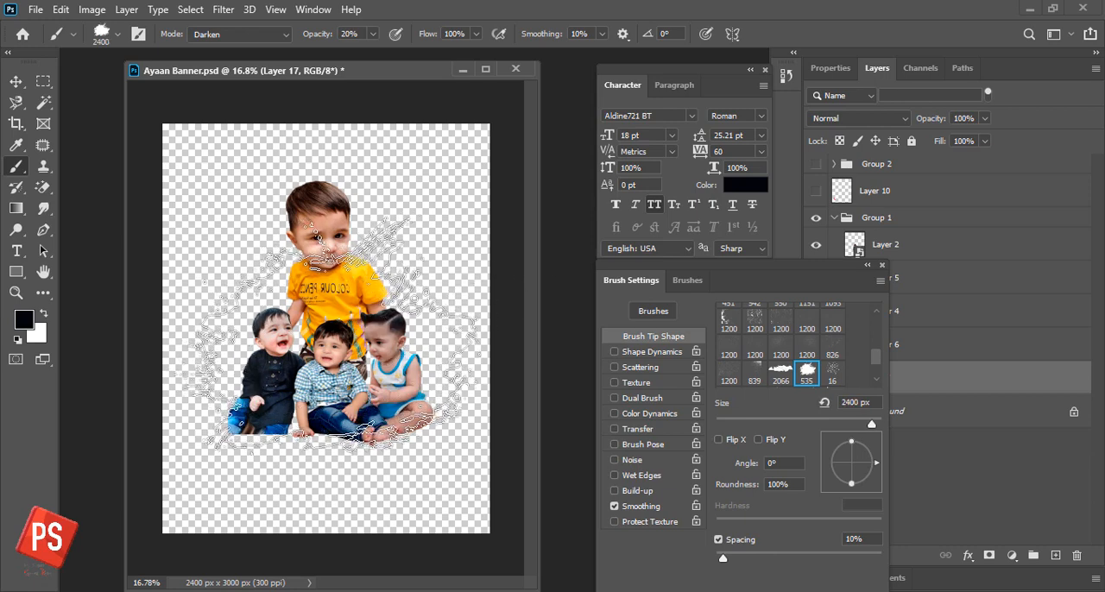
- Set the brush opacity to 100% and stamp one black splatter on the new layer behind the boys
{"action": "left_click", "coordinate": [329, 334]}
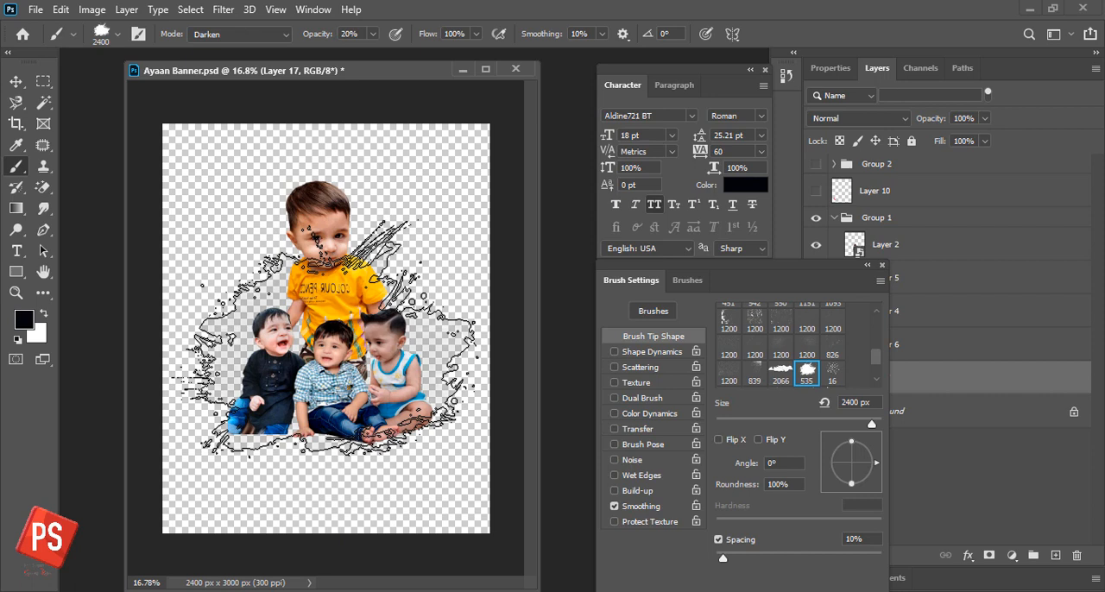
{"action": "key", "text": "ctrl+z"}
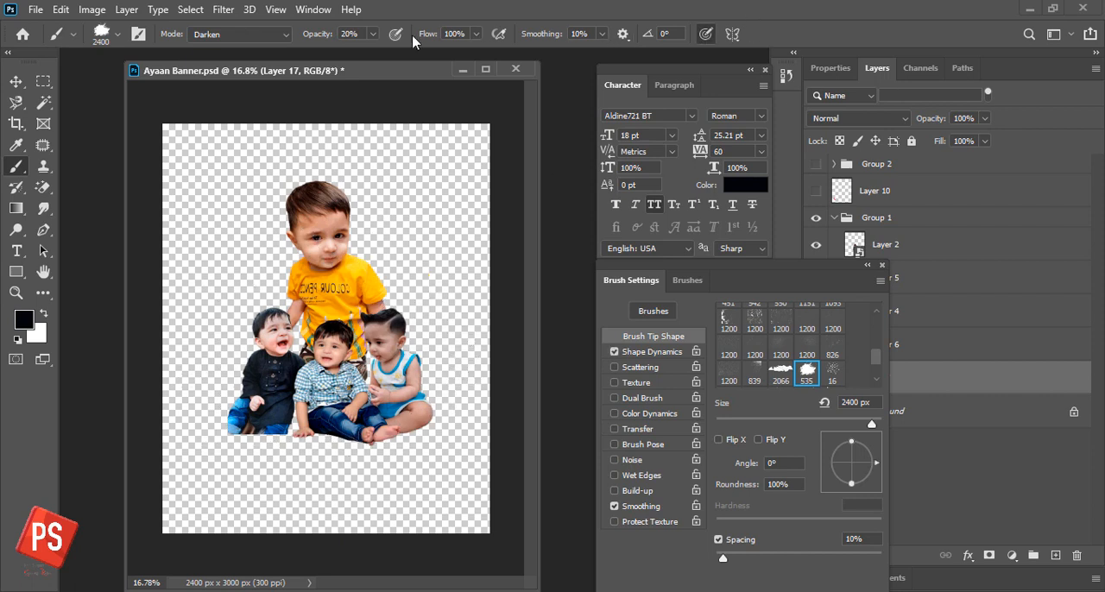
{"action": "mouse_move", "coordinate": [373, 35]}
{"action": "left_mouse_down"}
{"action": "mouse_move", "coordinate": [372, 52]}
{"action": "mouse_move", "coordinate": [494, 33]}
{"action": "left_mouse_up"}
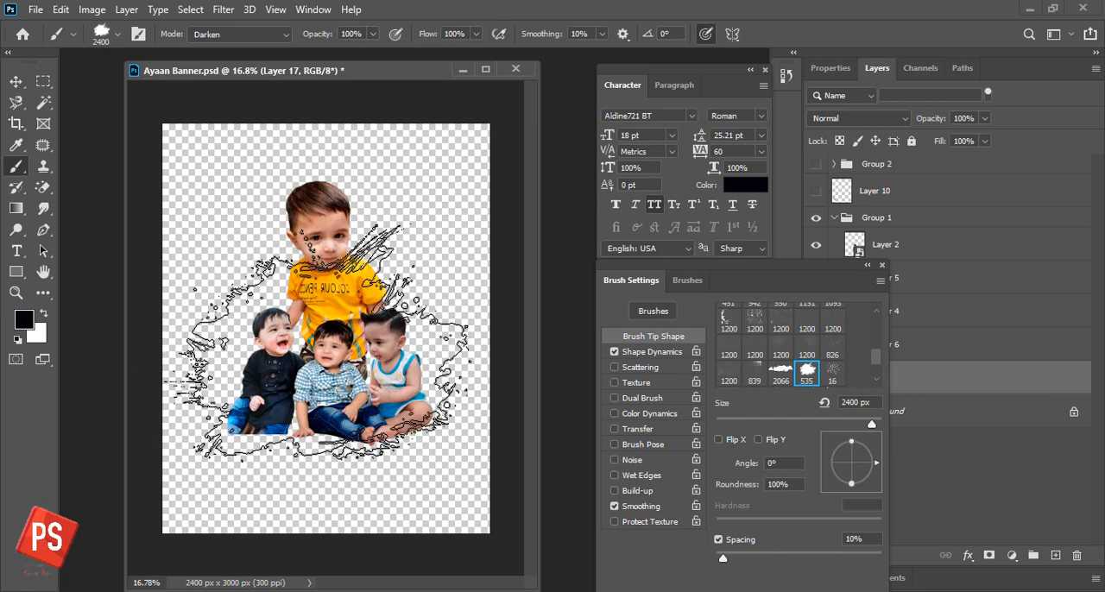
{"action": "left_click", "coordinate": [321, 341]}
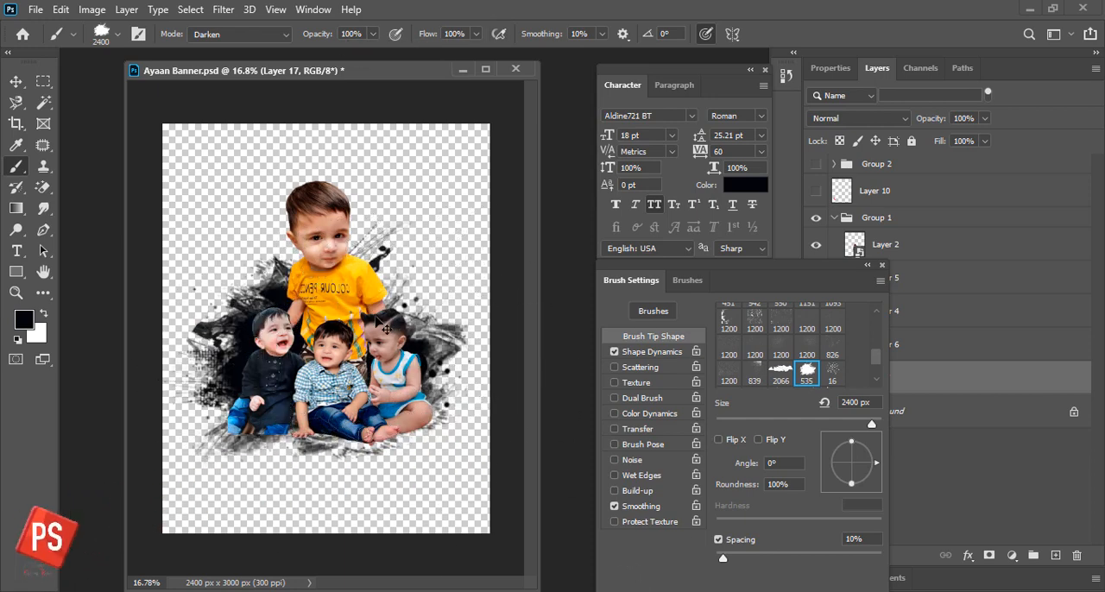
- Rotate the splatter by about -4.76°, enlarge it to about 109% width and 117% height, and reposition it behind the boys
{"action": "key", "text": "ctrl+t"}
{"action": "left_click_drag", "start_coordinate": [462, 500], "coordinate": [471, 491]}
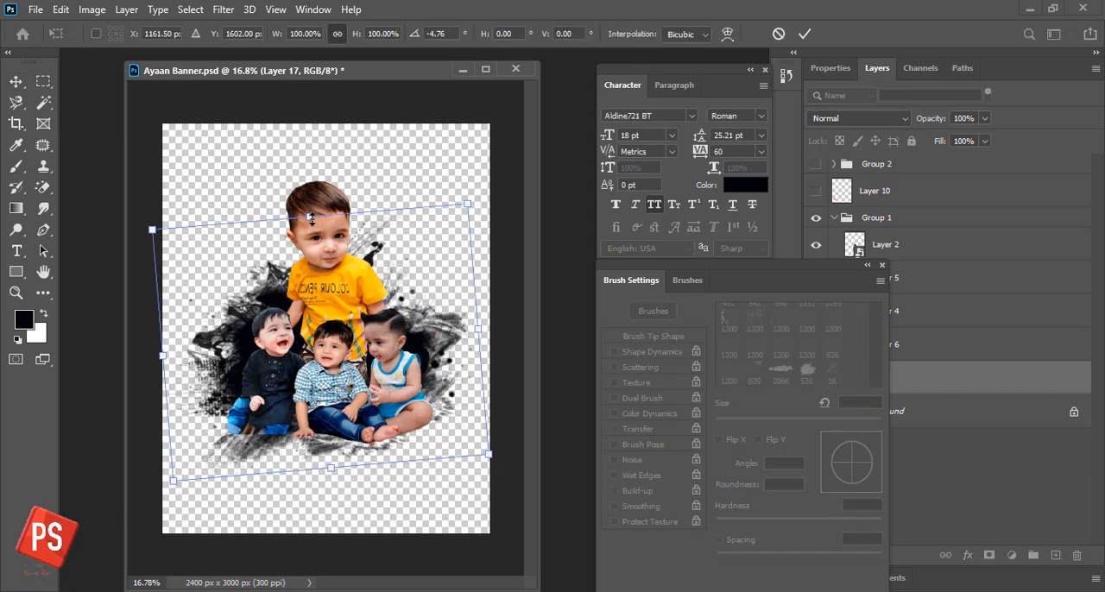
{"action": "left_click_drag", "start_coordinate": [311, 216], "coordinate": [309, 199]}
{"action": "mouse_move", "coordinate": [467, 187]}
{"action": "left_mouse_down"}
{"action": "mouse_move", "coordinate": [490, 172]}
{"action": "mouse_move", "coordinate": [480, 182]}
{"action": "left_mouse_up"}
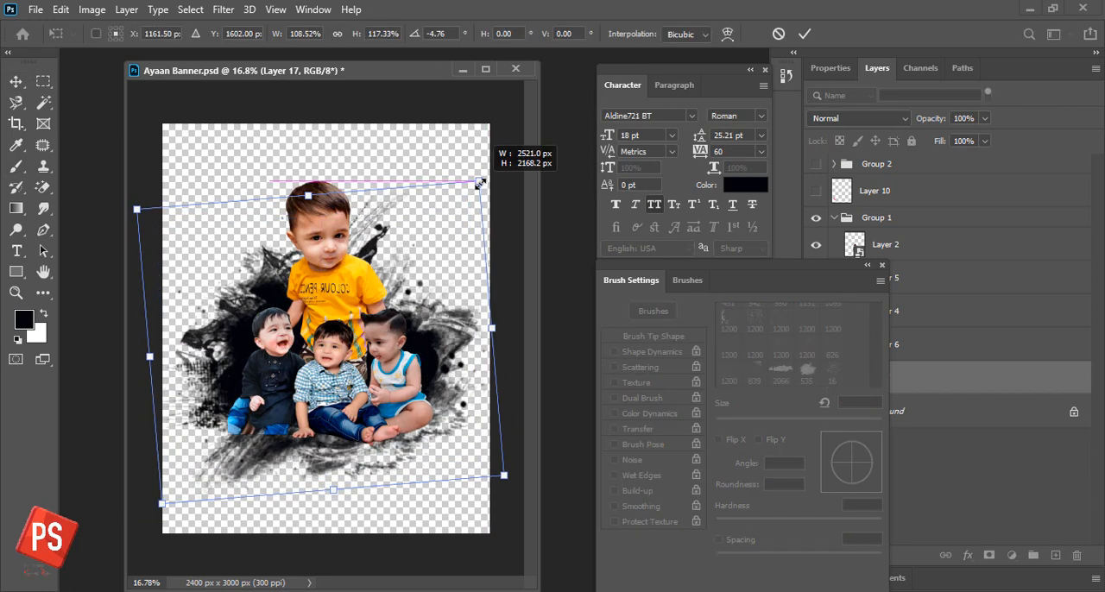
{"action": "left_click_drag", "start_coordinate": [397, 286], "coordinate": [402, 270]}
{"action": "key", "text": "Return"}
{"action": "left_click_drag", "start_coordinate": [424, 317], "coordinate": [419, 314]}
{"action": "left_click", "coordinate": [866, 266]}
- Add layer masks shaped by the splatter's outline on Layer 17 to Layer 4, Layer 5 and Layer 2
{"action": "left_click", "coordinate": [920, 311]}
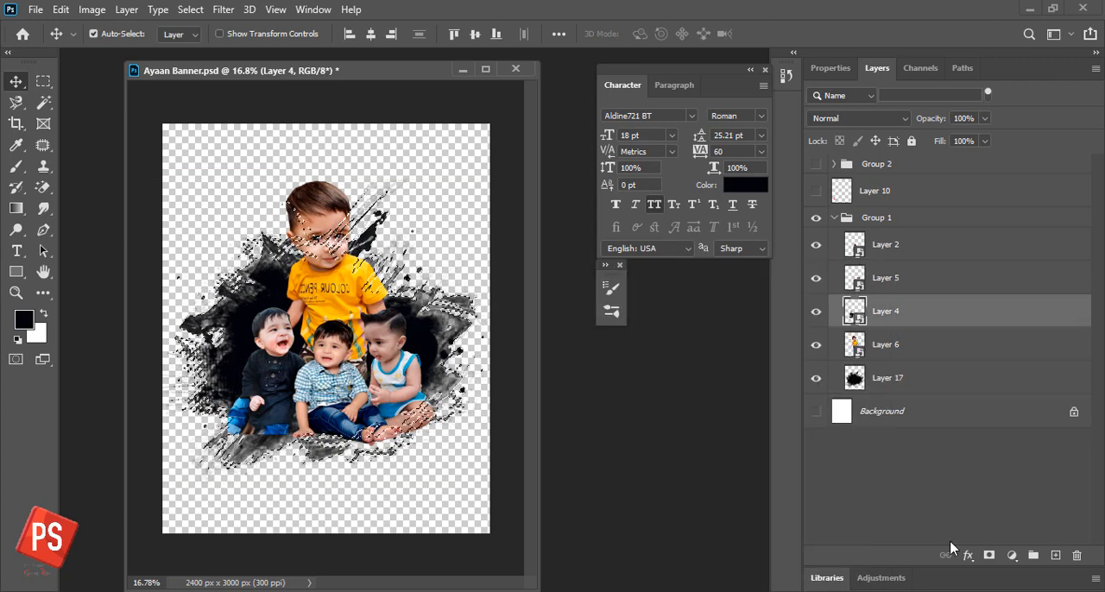
{"action": "left_click", "coordinate": [989, 556]}
{"action": "left_click", "coordinate": [895, 285]}
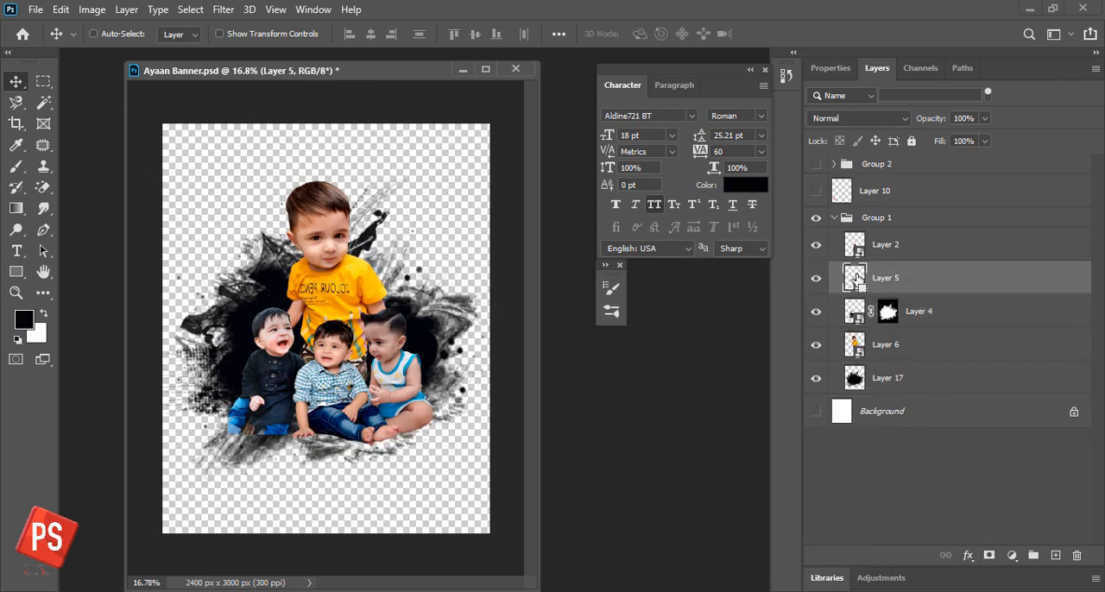
{"action": "left_click", "coordinate": [881, 385]}
{"action": "left_click", "coordinate": [854, 380], "text": "ctrl"}
{"action": "left_click", "coordinate": [895, 281]}
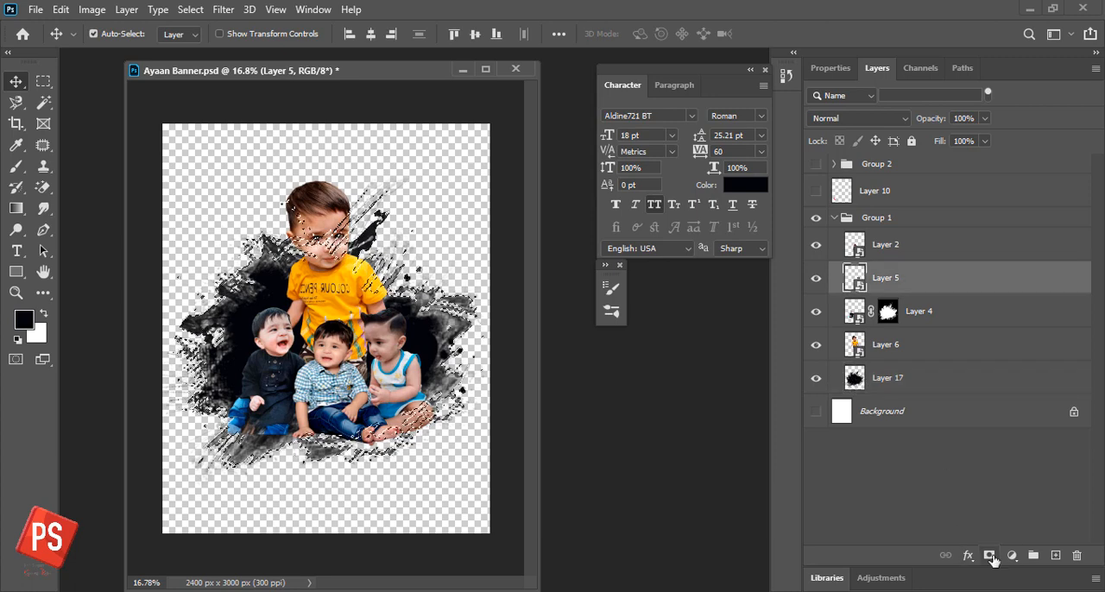
{"action": "left_click", "coordinate": [990, 557]}
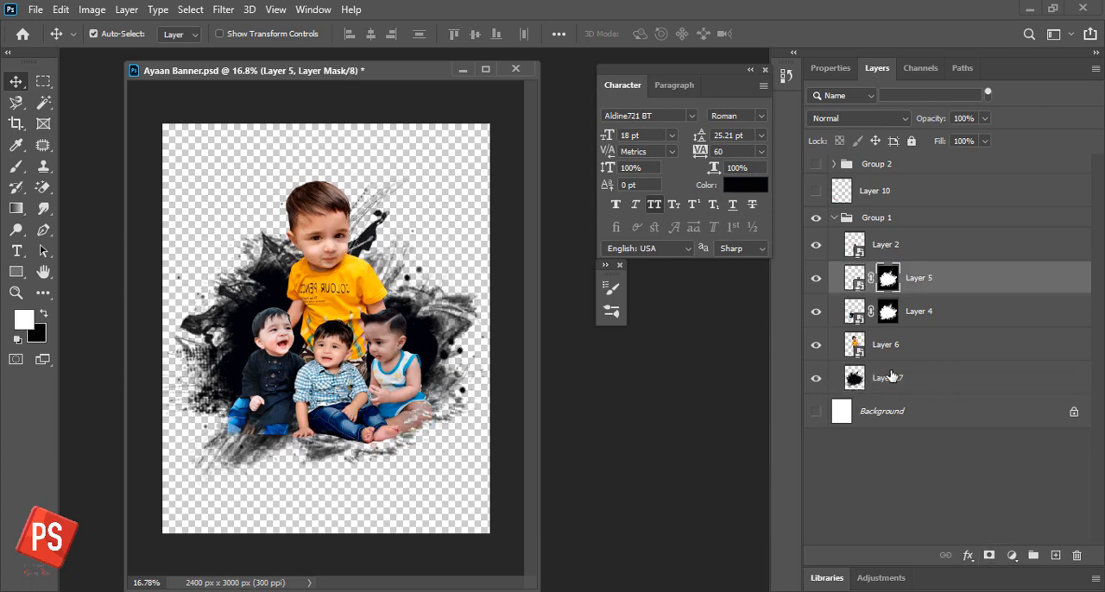
{"action": "left_click", "coordinate": [854, 377]}
{"action": "left_click", "coordinate": [855, 377], "text": "ctrl"}
{"action": "left_click", "coordinate": [889, 244]}
{"action": "left_click", "coordinate": [990, 556]}
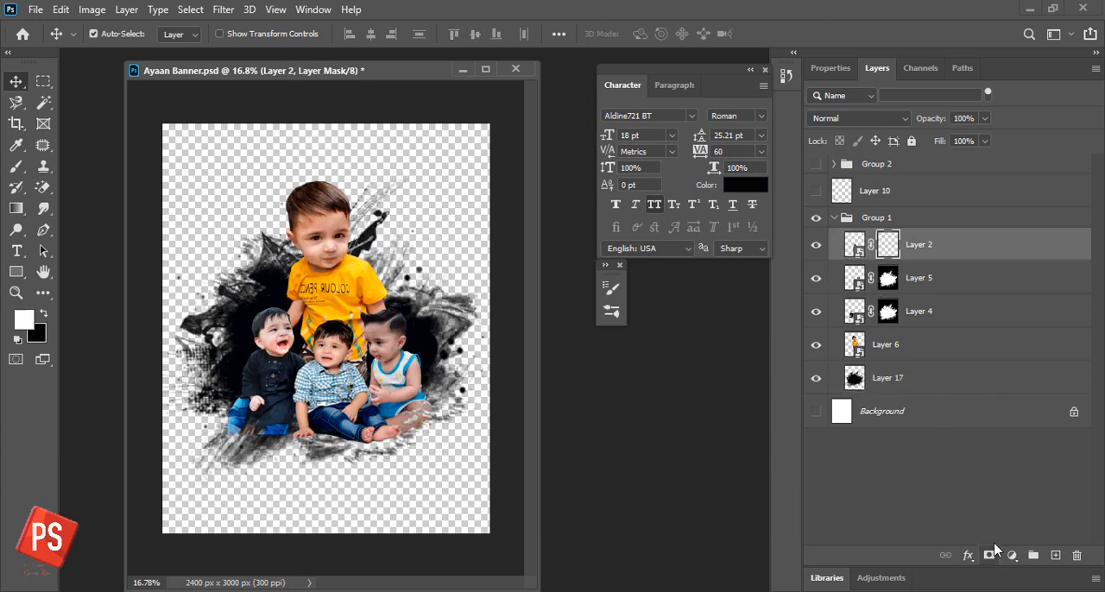
- Resize the three front boys on Layers 2, 5 and 4 together to about 101.56% and move them slightly lower over the splatter
{"action": "left_click", "coordinate": [944, 312]}
{"action": "left_click", "coordinate": [939, 248], "text": "shift"}
{"action": "key", "text": "ctrl+t"}
{"action": "left_click_drag", "start_coordinate": [434, 305], "coordinate": [441, 299]}
{"action": "key", "text": "Return"}
{"action": "key", "text": "ctrl+t"}
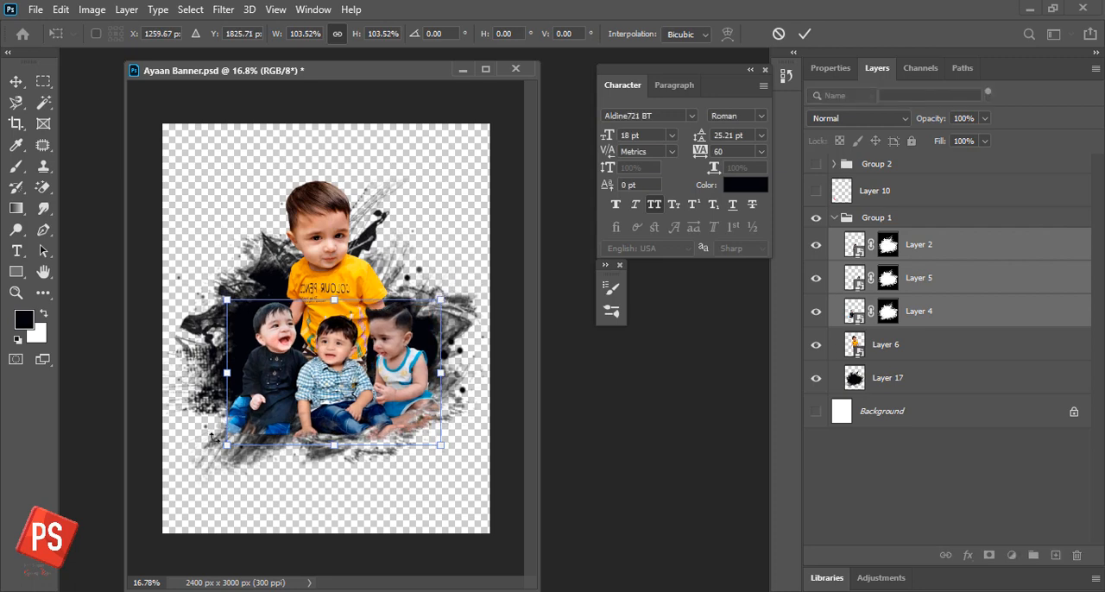
{"action": "mouse_move", "coordinate": [227, 446]}
{"action": "left_mouse_down"}
{"action": "mouse_move", "coordinate": [183, 493]}
{"action": "mouse_move", "coordinate": [246, 445]}
{"action": "mouse_move", "coordinate": [285, 436]}
{"action": "mouse_move", "coordinate": [231, 441]}
{"action": "left_mouse_up"}
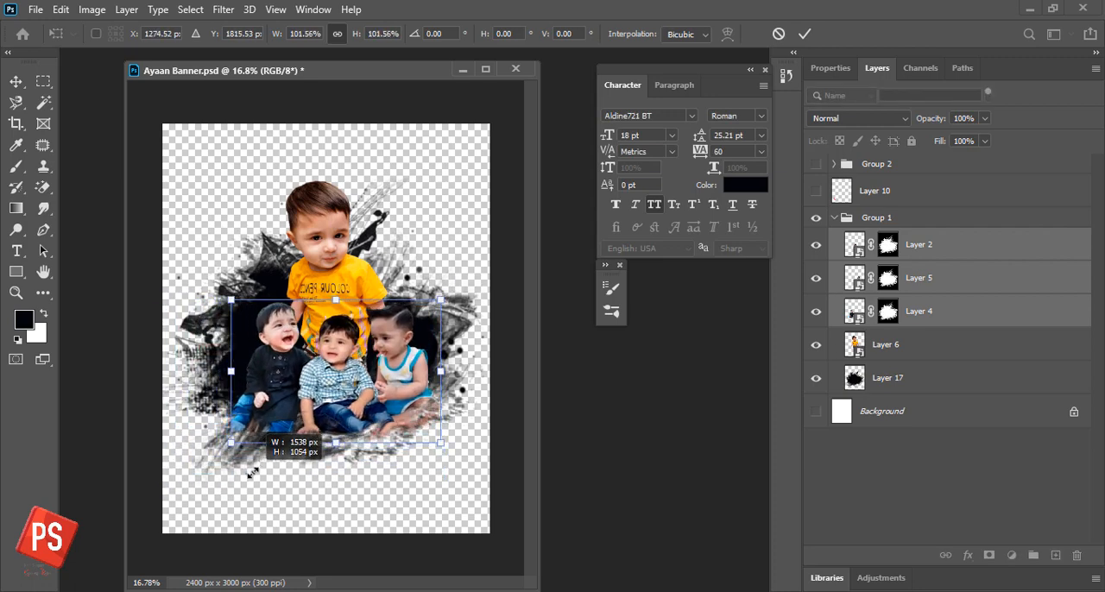
{"action": "key", "text": "Return"}
{"action": "mouse_move", "coordinate": [336, 378]}
{"action": "left_mouse_down"}
{"action": "mouse_move", "coordinate": [337, 392]}
{"action": "mouse_move", "coordinate": [330, 381]}
{"action": "left_mouse_up"}
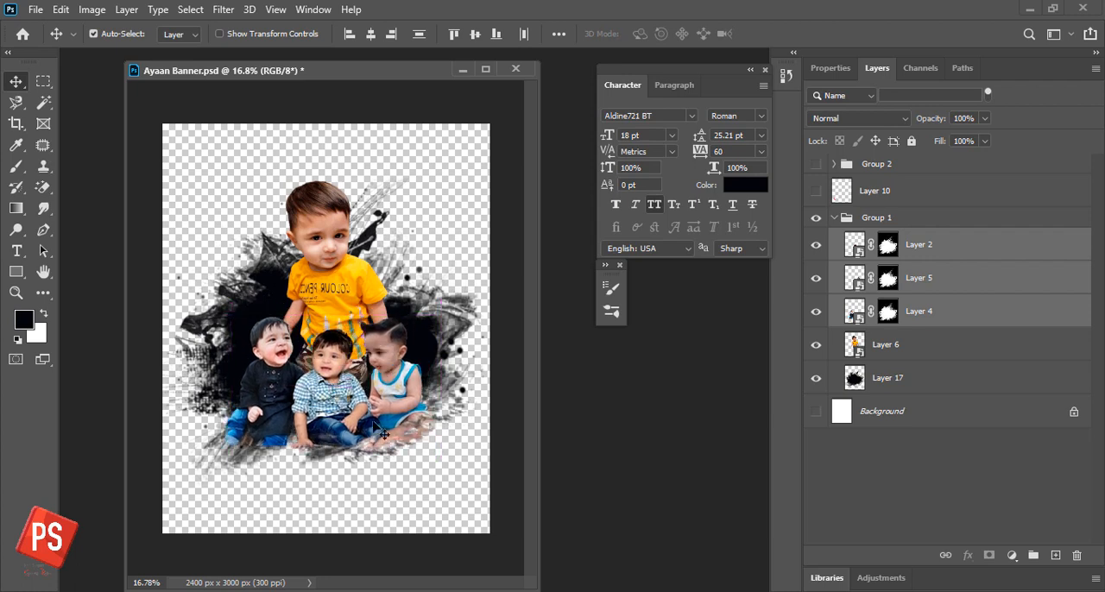
- Unlink the masks of Layers 4, 5 and 2 and enlarge the three photos together to about 114% within them
{"action": "left_click", "coordinate": [888, 310]}
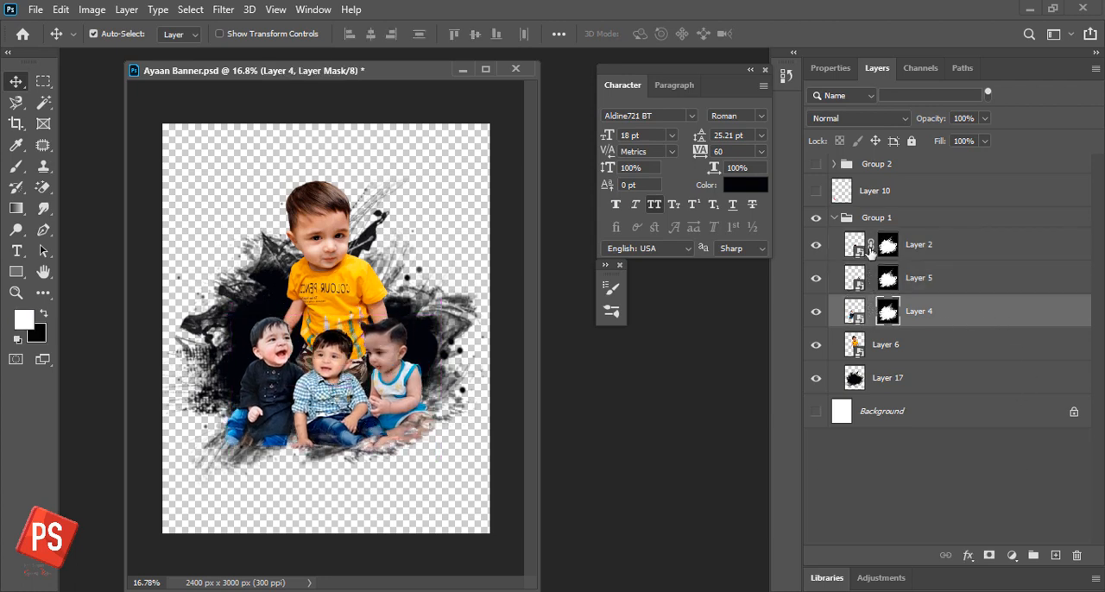
{"action": "left_click", "coordinate": [855, 310]}
{"action": "left_click", "coordinate": [854, 278], "text": "shift"}
{"action": "left_click", "coordinate": [854, 245], "text": "shift"}
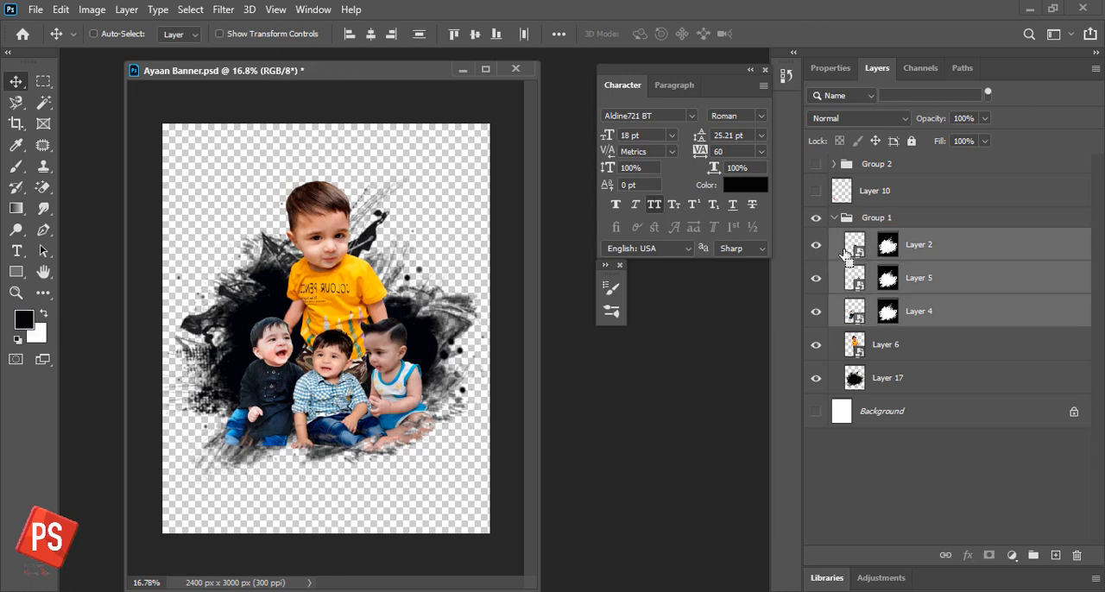
{"action": "key", "text": "ctrl+t"}
{"action": "left_click_drag", "start_coordinate": [429, 455], "coordinate": [443, 463]}
{"action": "left_click_drag", "start_coordinate": [224, 463], "coordinate": [205, 476]}
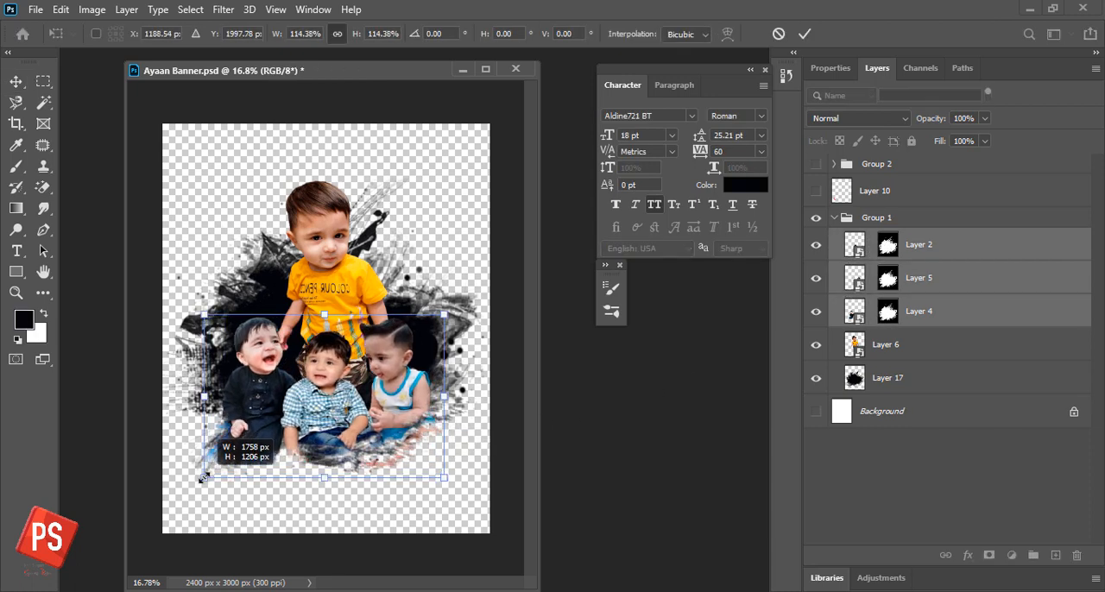
{"action": "key", "text": "Return"}
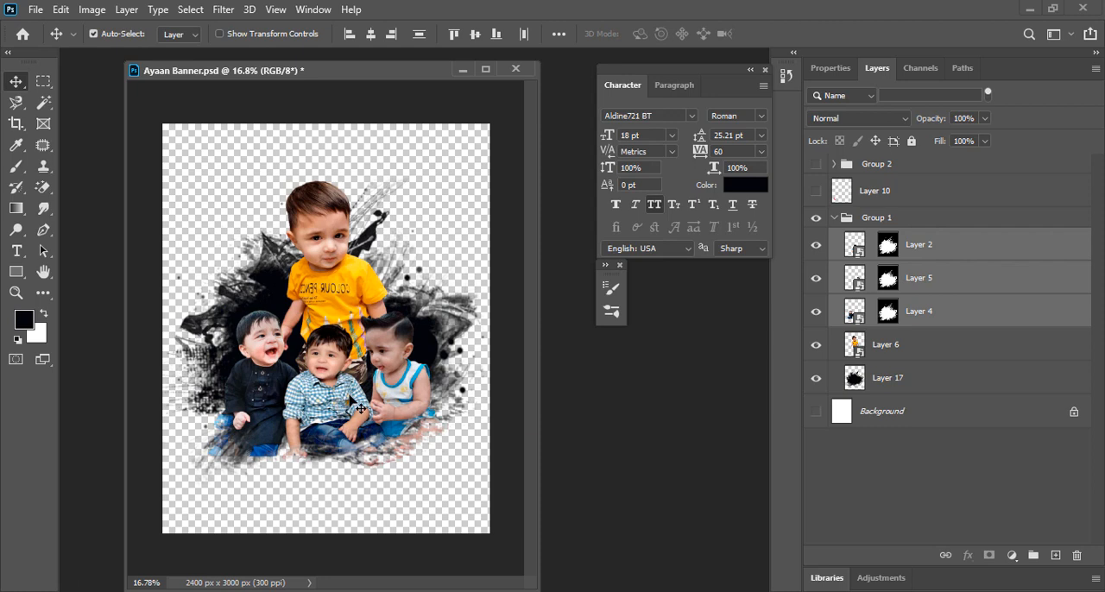
- Enlarge the boy in the yellow shirt on Layer 6 slightly, extending his photo down behind the front boys
{"action": "left_click", "coordinate": [362, 292]}
{"action": "key", "text": "ctrl+t"}
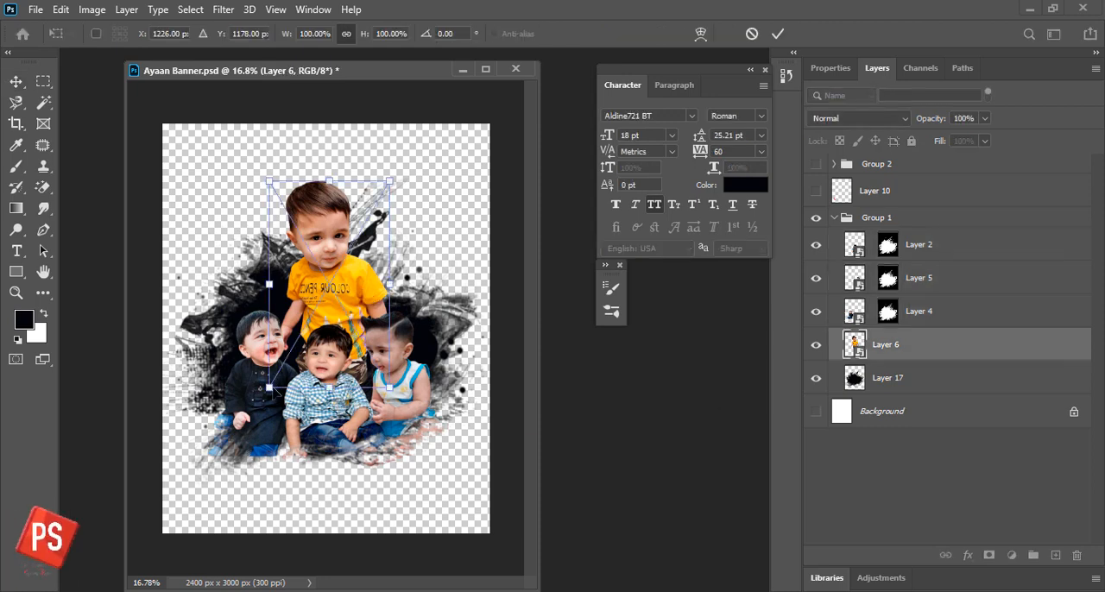
{"action": "left_click_drag", "start_coordinate": [271, 389], "coordinate": [261, 404]}
{"action": "key", "text": "Return"}
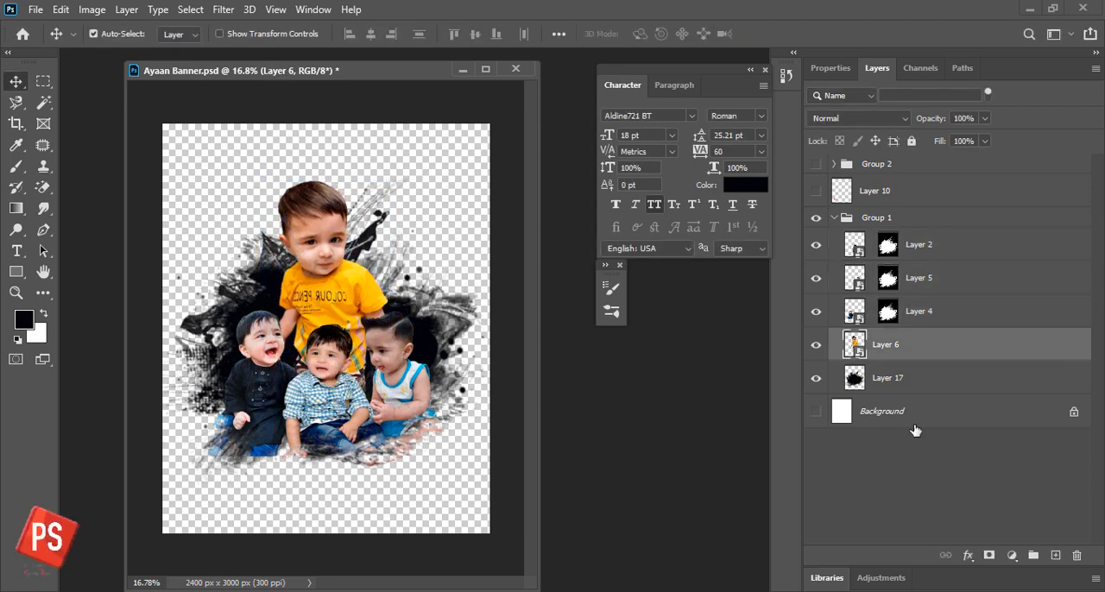
- Paint black on Layer 4's mask with a 228 px Soft Round brush to fade the lower edge of the boy in black
{"action": "left_click", "coordinate": [888, 311]}
{"action": "key", "text": "b"}
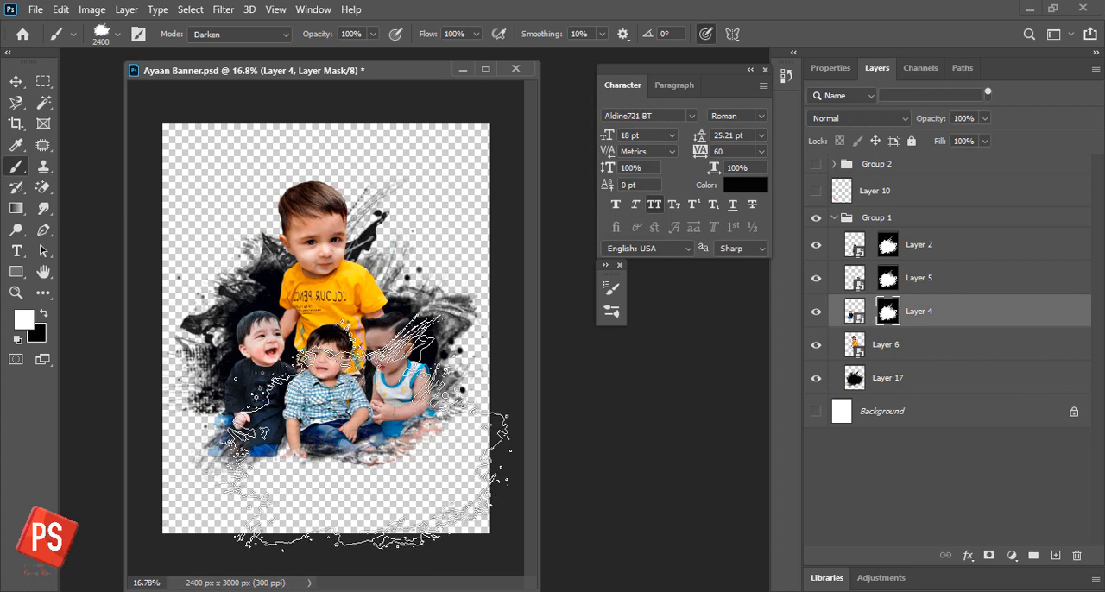
{"action": "right_click", "coordinate": [363, 432]}
{"action": "left_click", "coordinate": [423, 469]}
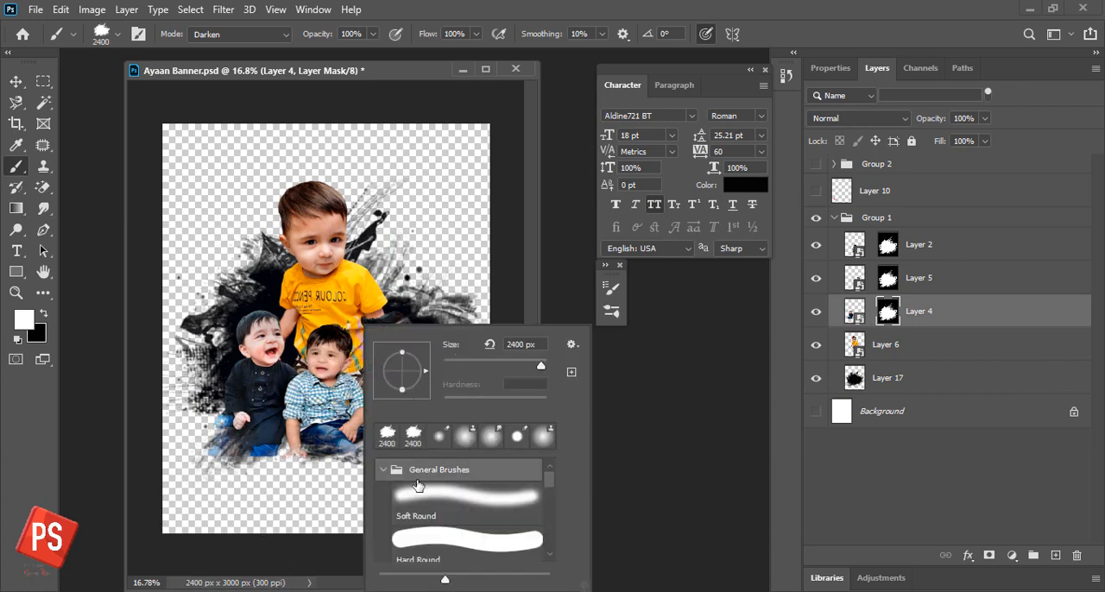
{"action": "left_click", "coordinate": [515, 509]}
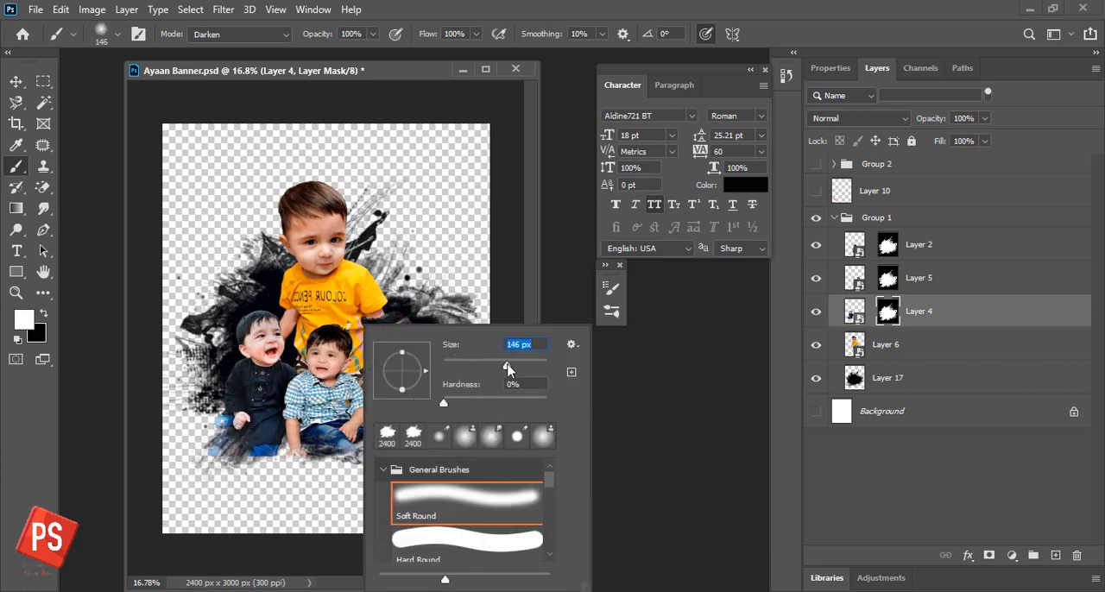
{"action": "left_click_drag", "start_coordinate": [505, 363], "coordinate": [510, 366]}
{"action": "left_click", "coordinate": [281, 453]}
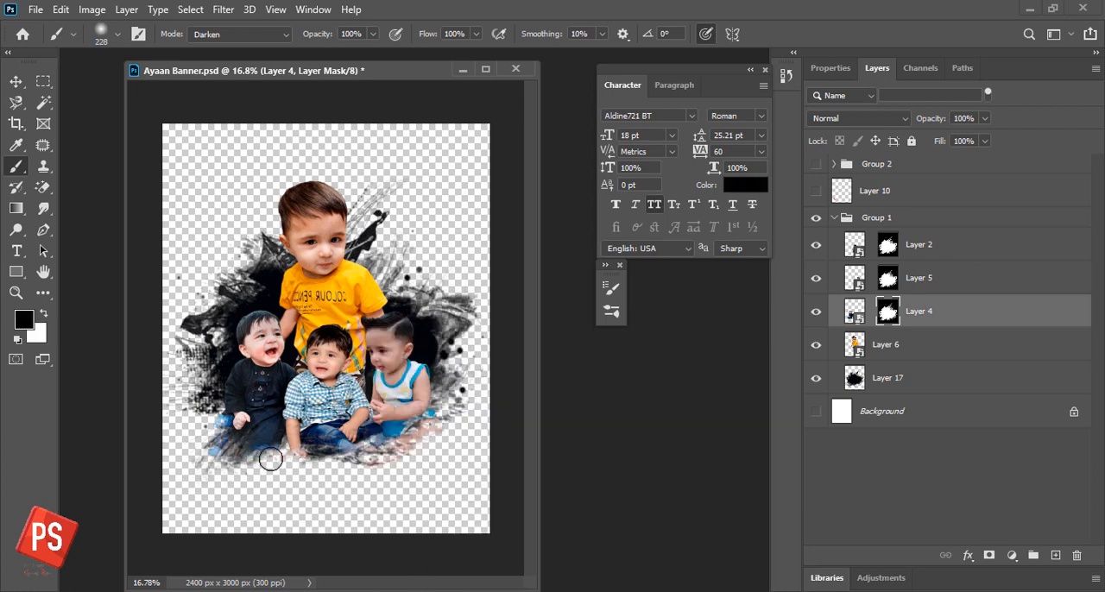
- Fade the lower edges of the photos on Layers 5 and 2 by painting black on their masks, and save the banner
{"action": "left_click", "coordinate": [990, 275]}
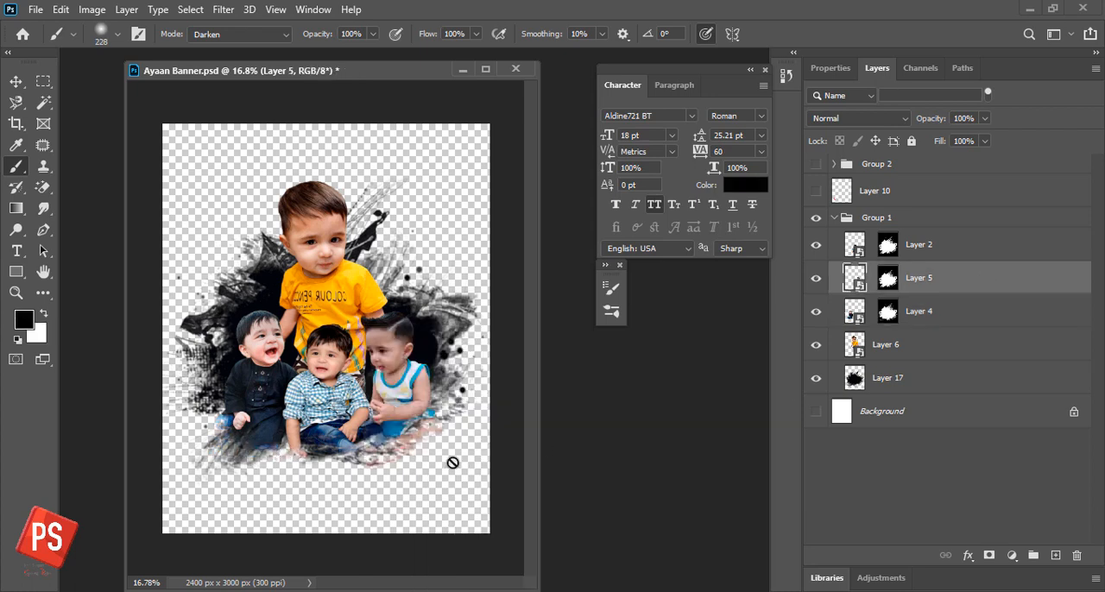
{"action": "left_click", "coordinate": [819, 278]}
{"action": "left_click", "coordinate": [819, 278]}
{"action": "left_click", "coordinate": [889, 278]}
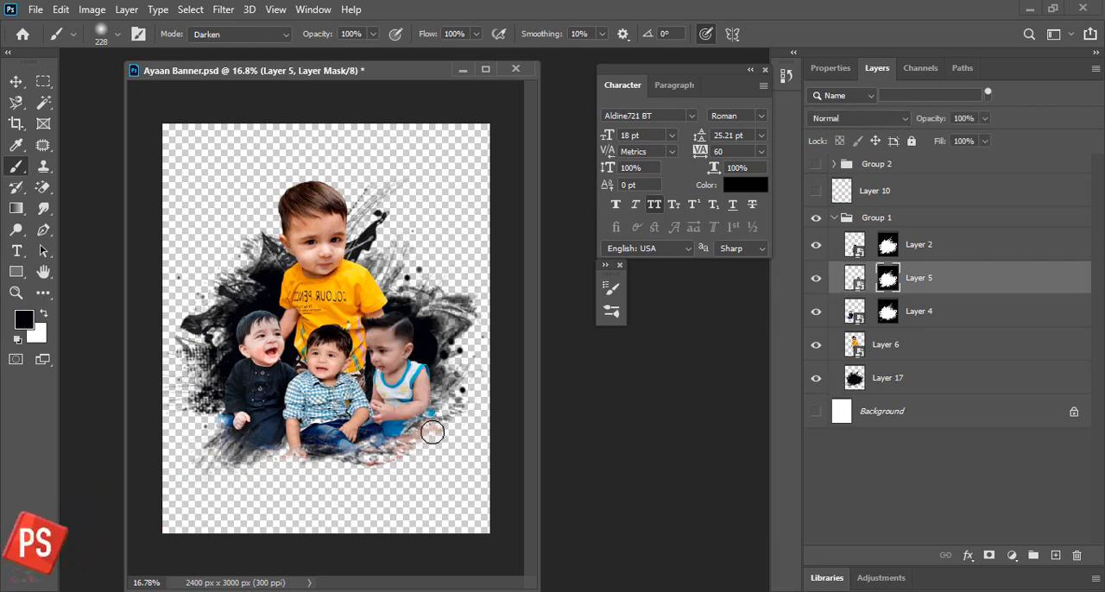
{"action": "left_click", "coordinate": [896, 249]}
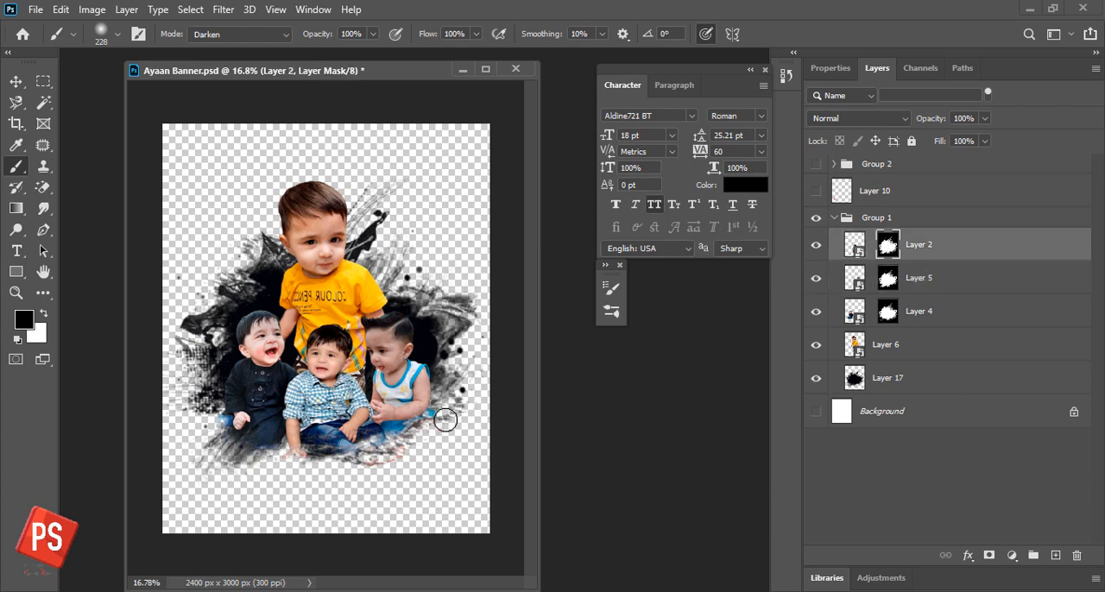
{"action": "key", "text": "v"}
{"action": "key", "text": "ctrl+s"}
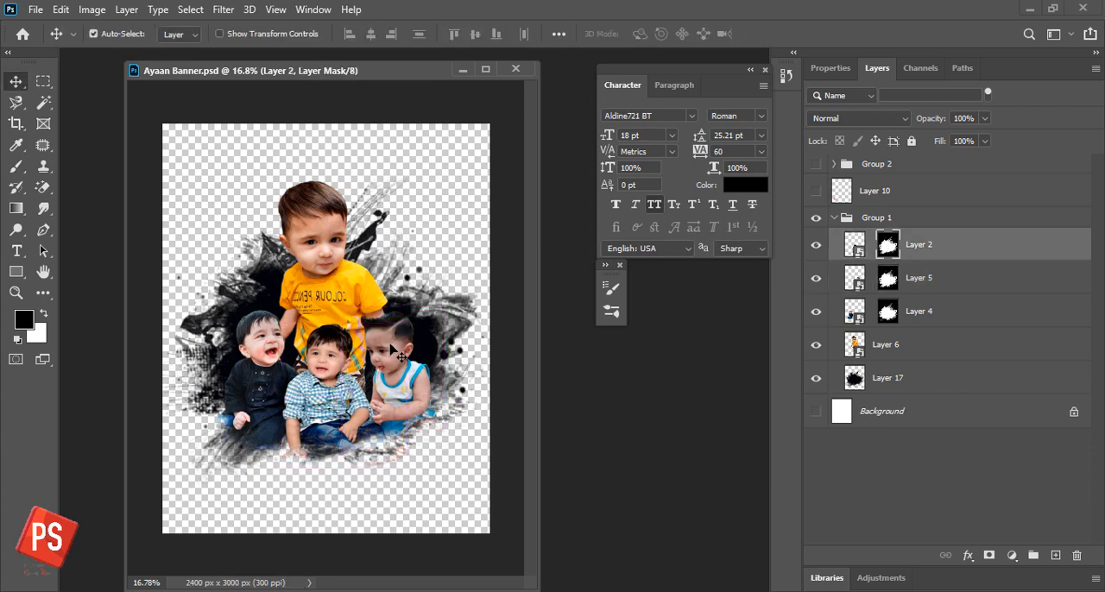
- Choose the Sampled Brush 10 brush tip and set its size to 2575 px
{"action": "left_click_drag", "start_coordinate": [429, 75], "coordinate": [476, 73]}
{"action": "key", "text": "b"}
{"action": "key", "text": "F5"}
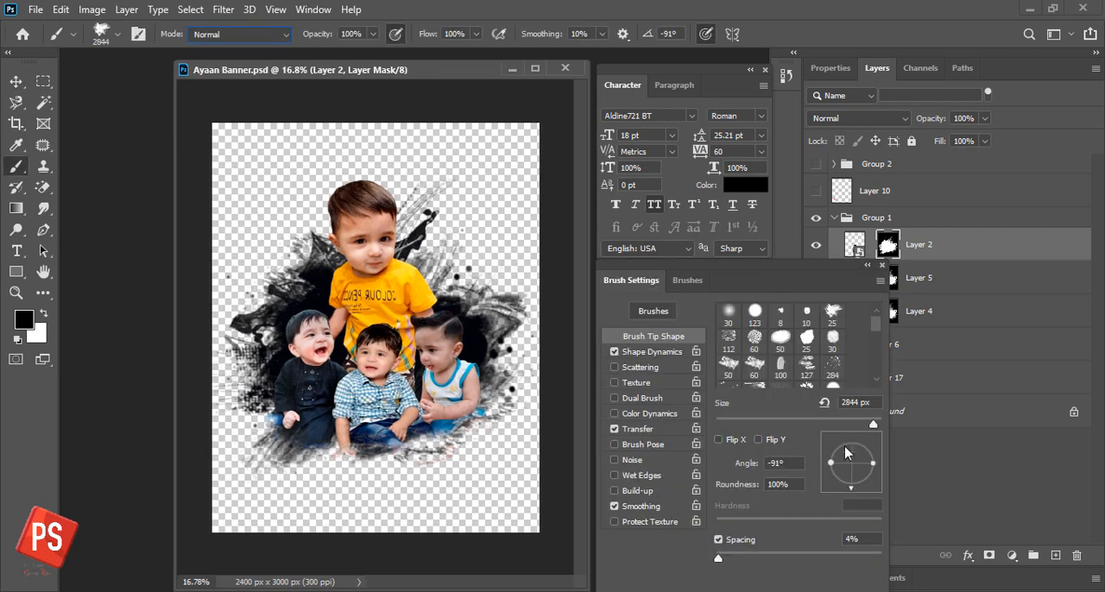
{"action": "left_click", "coordinate": [823, 462]}
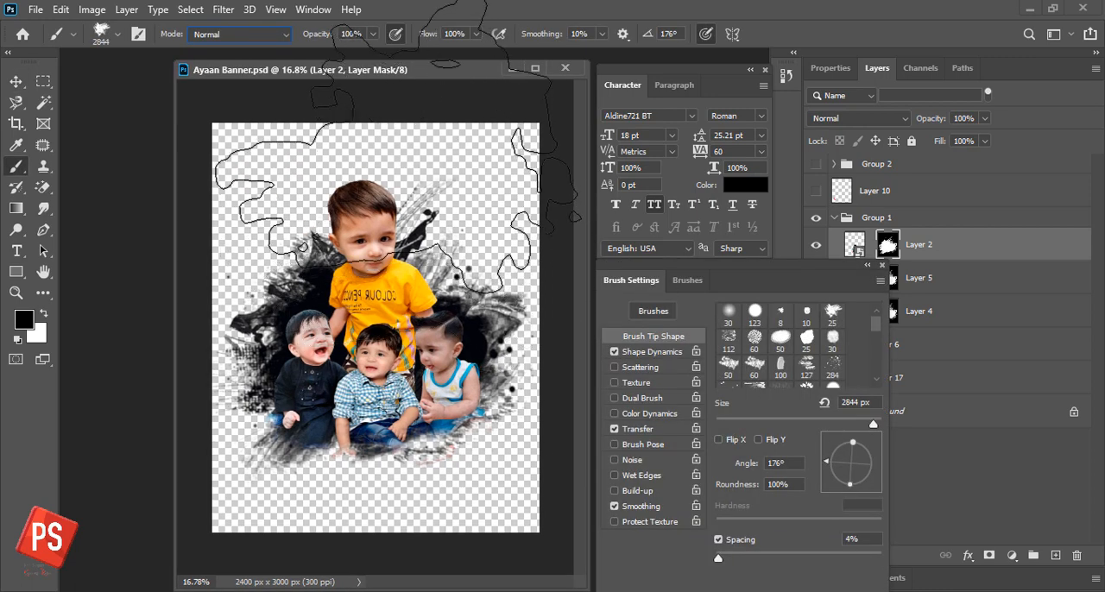
{"action": "scroll", "coordinate": [855, 352], "scroll_direction": "down", "scroll_amount": 1}
{"action": "left_click", "coordinate": [728, 352]}
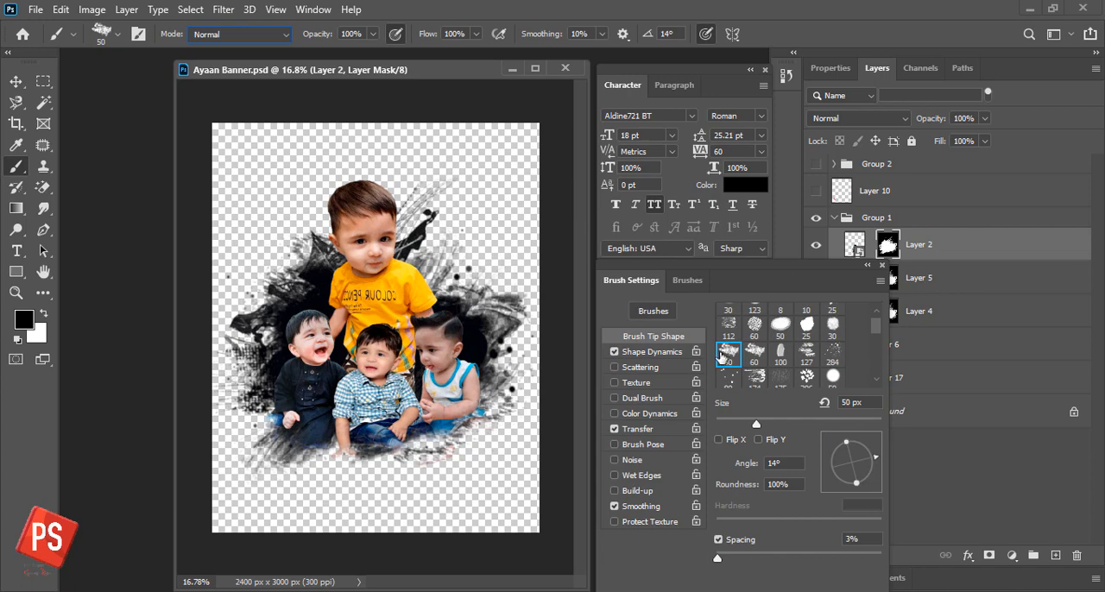
{"action": "left_click", "coordinate": [688, 280]}
{"action": "left_click", "coordinate": [678, 457]}
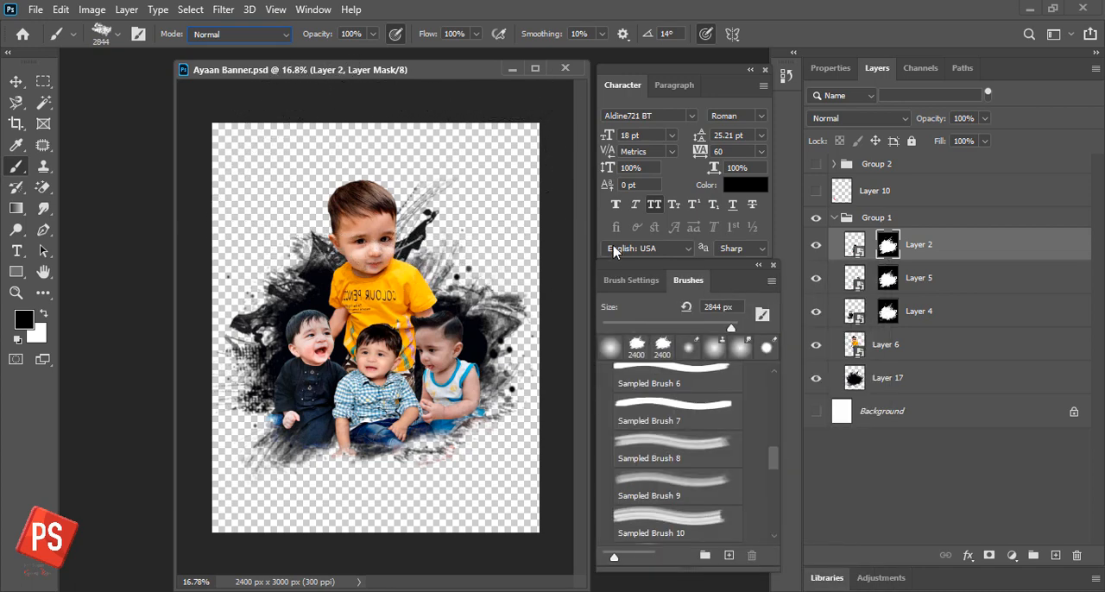
{"action": "left_click_drag", "start_coordinate": [729, 328], "coordinate": [732, 328]}
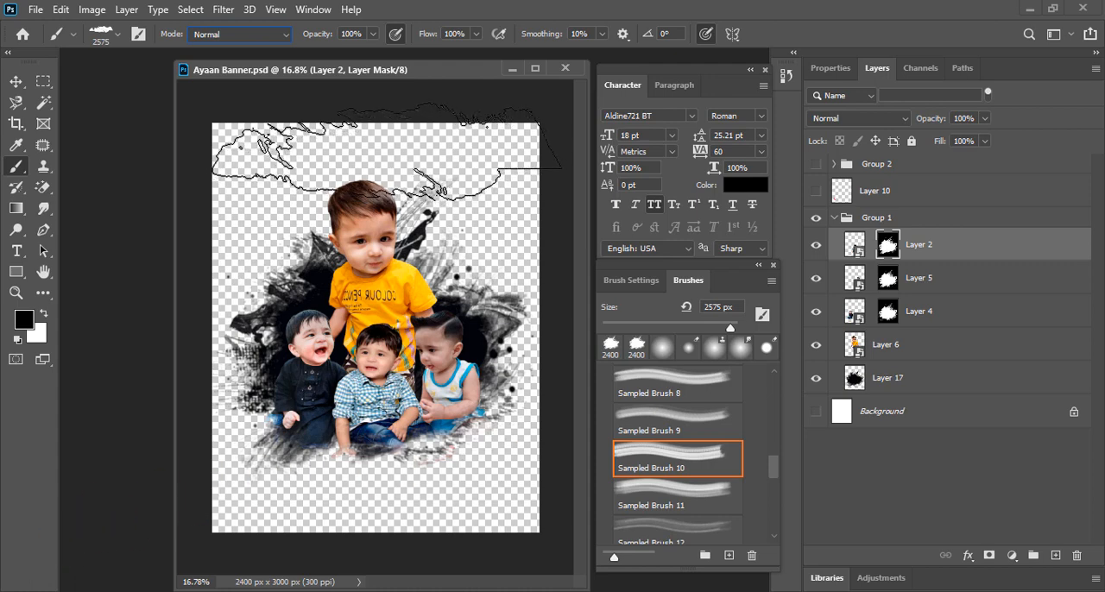
- Add a new layer above Group 1 and stamp one wide black brush mark across the top of the canvas
{"action": "left_click", "coordinate": [388, 152]}
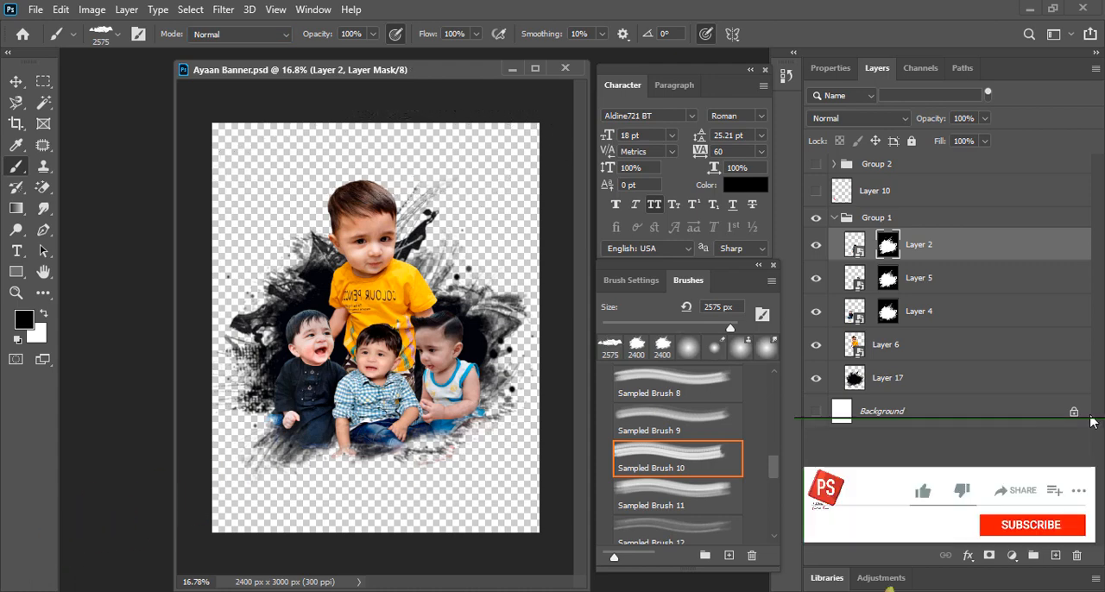
{"action": "left_click", "coordinate": [1055, 555]}
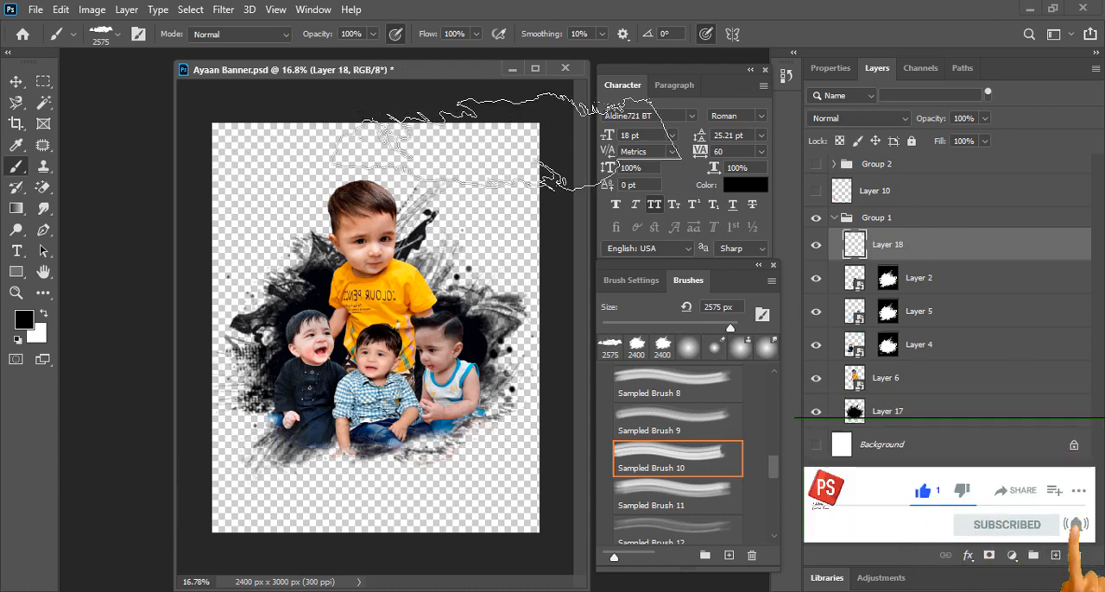
{"action": "left_click_drag", "start_coordinate": [875, 245], "coordinate": [914, 205]}
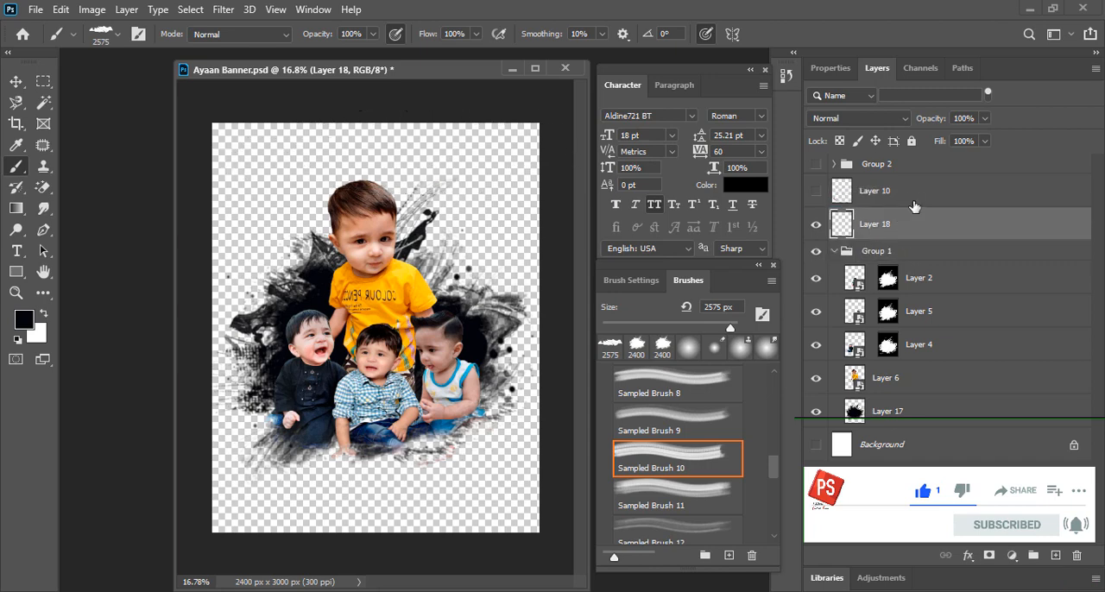
{"action": "left_click", "coordinate": [397, 143]}
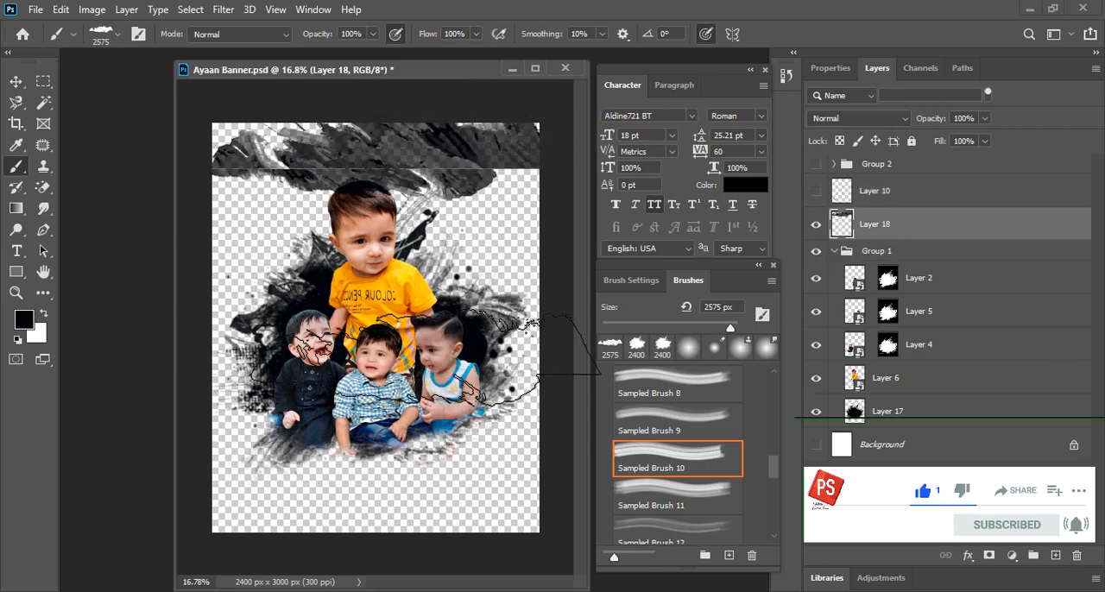
- Rotate the brush mark by -7.04° and enlarge it to about 107%, and place Layer 18 beneath Layer 17
{"action": "key", "text": "ctrl+t"}
{"action": "left_click_drag", "start_coordinate": [527, 230], "coordinate": [493, 204]}
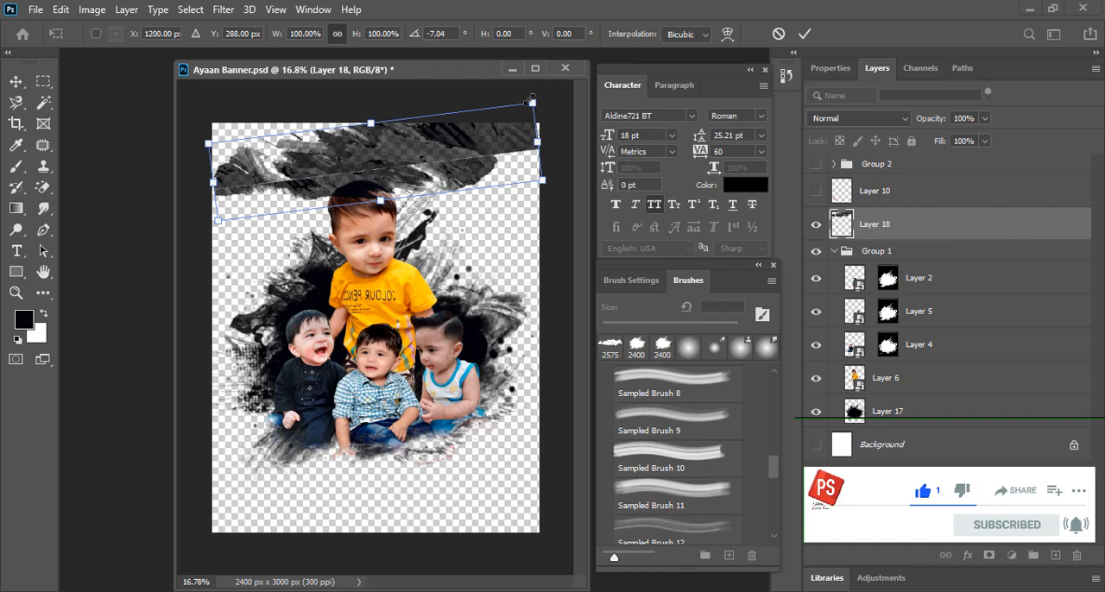
{"action": "left_click_drag", "start_coordinate": [532, 103], "coordinate": [552, 96]}
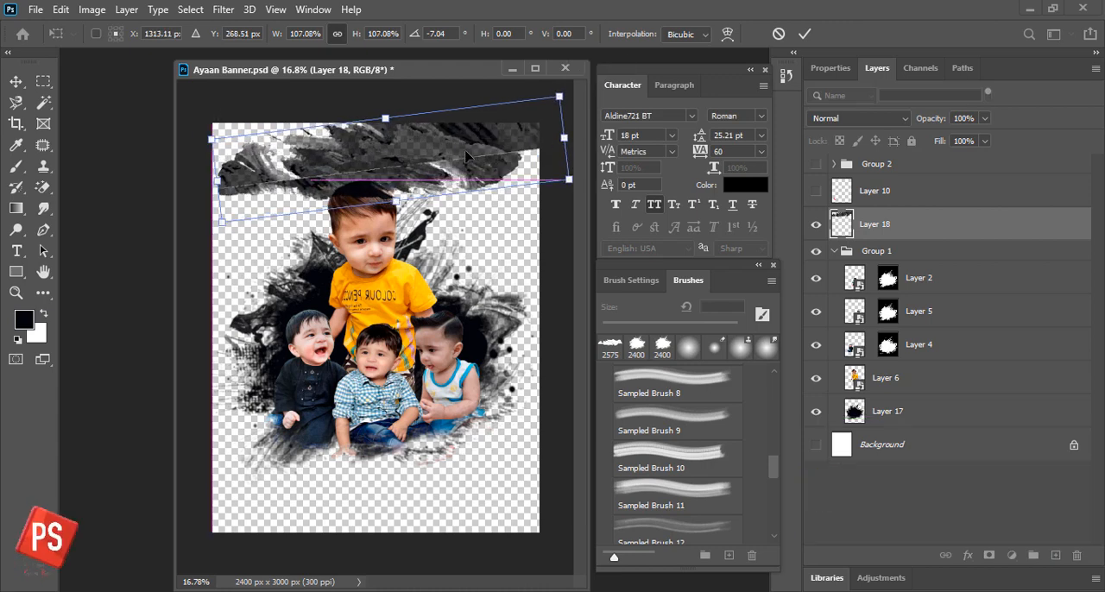
{"action": "key", "text": "Return"}
{"action": "left_click_drag", "start_coordinate": [889, 232], "coordinate": [912, 429]}
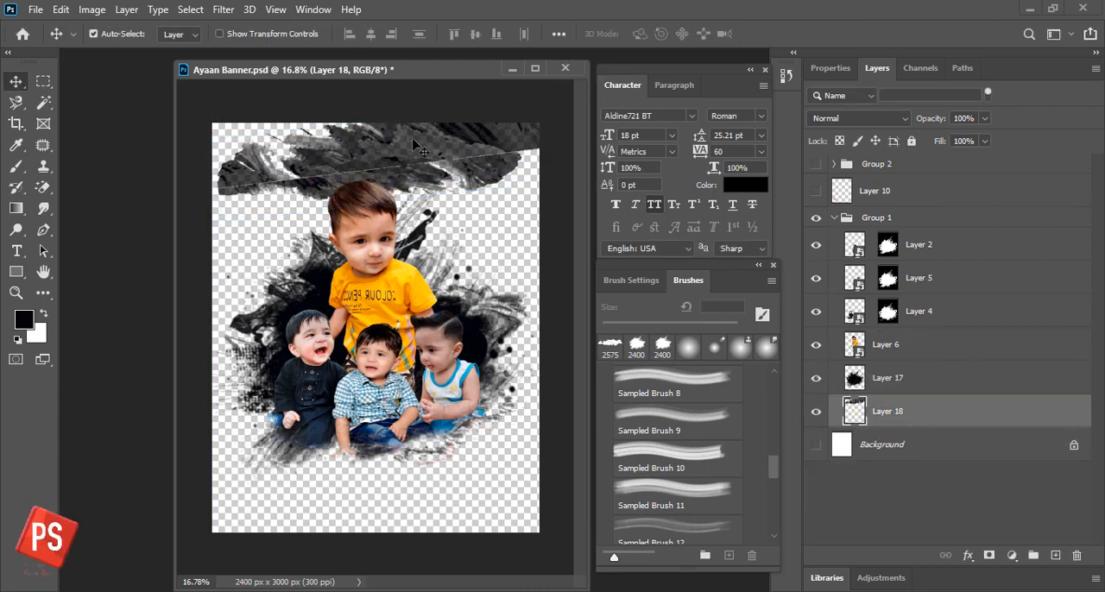
- Show the white Background layer and lower Layer 18's opacity to 32%
{"action": "left_click", "coordinate": [815, 445]}
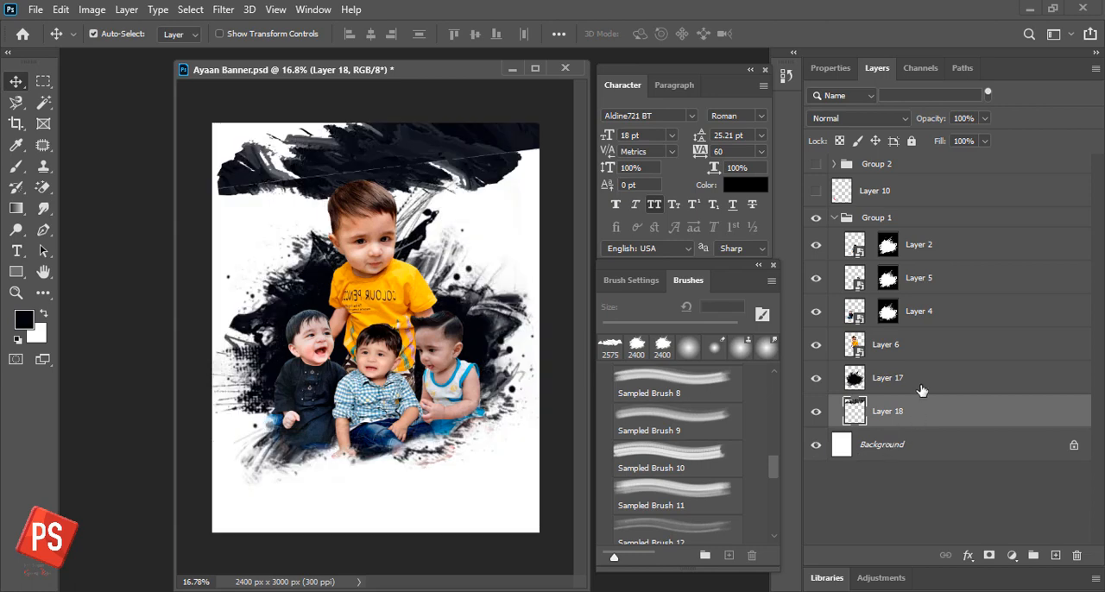
{"action": "left_click", "coordinate": [984, 118]}
{"action": "left_click_drag", "start_coordinate": [945, 142], "coordinate": [936, 143]}
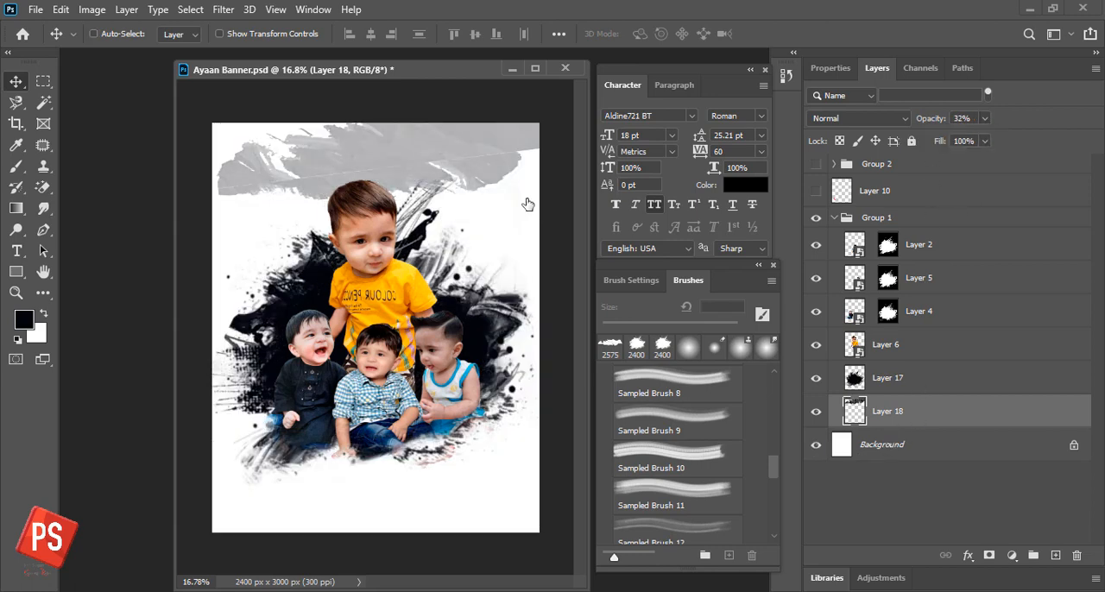
- Enlarge the faded brush mark so it reaches the canvas's left edge, and save the banner
{"action": "key", "text": "ctrl+t"}
{"action": "left_click_drag", "start_coordinate": [215, 94], "coordinate": [202, 94]}
{"action": "key", "text": "Return"}
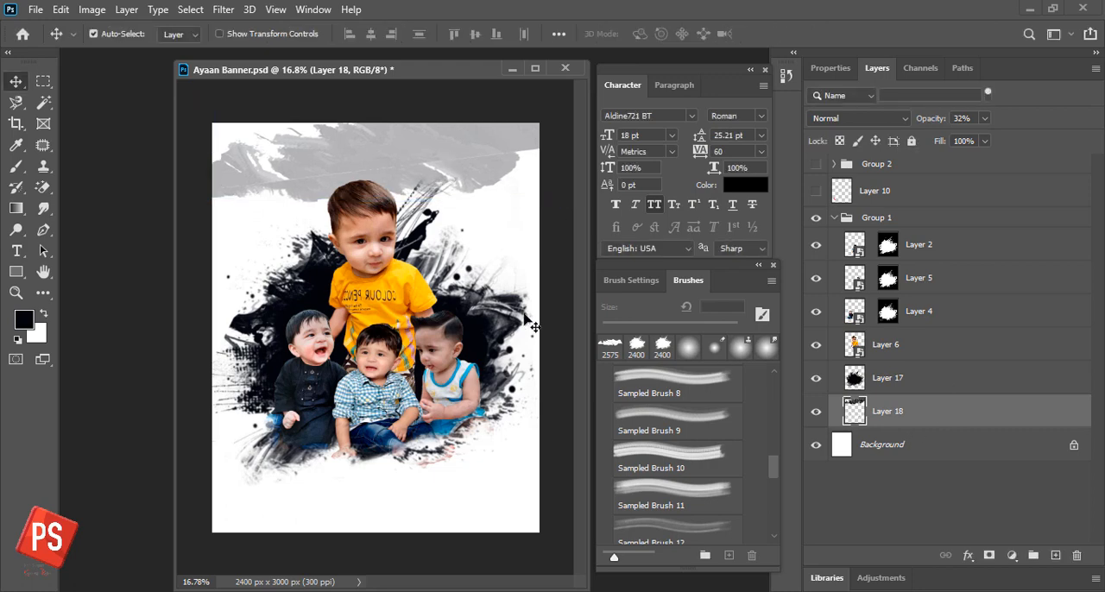
{"action": "key", "text": "b"}
{"action": "key", "text": "v"}
{"action": "key", "text": "ctrl+s"}
- Open the bLUE image from the Images folder and move its document window away from the banner
{"action": "left_click", "coordinate": [36, 9]}
{"action": "left_click", "coordinate": [47, 39]}
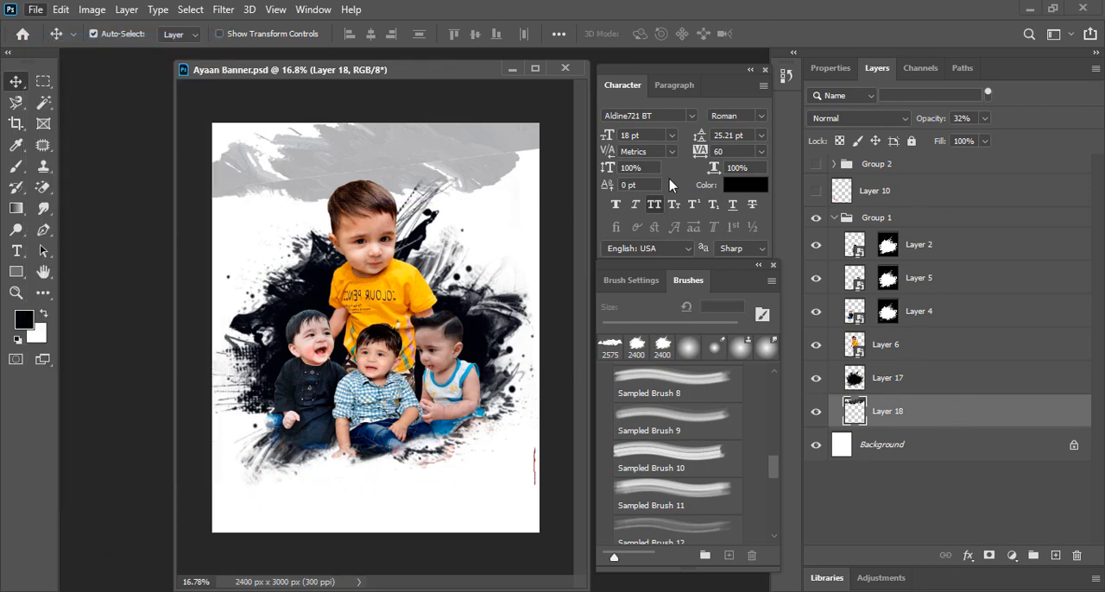
{"action": "type", "text": "blue"}
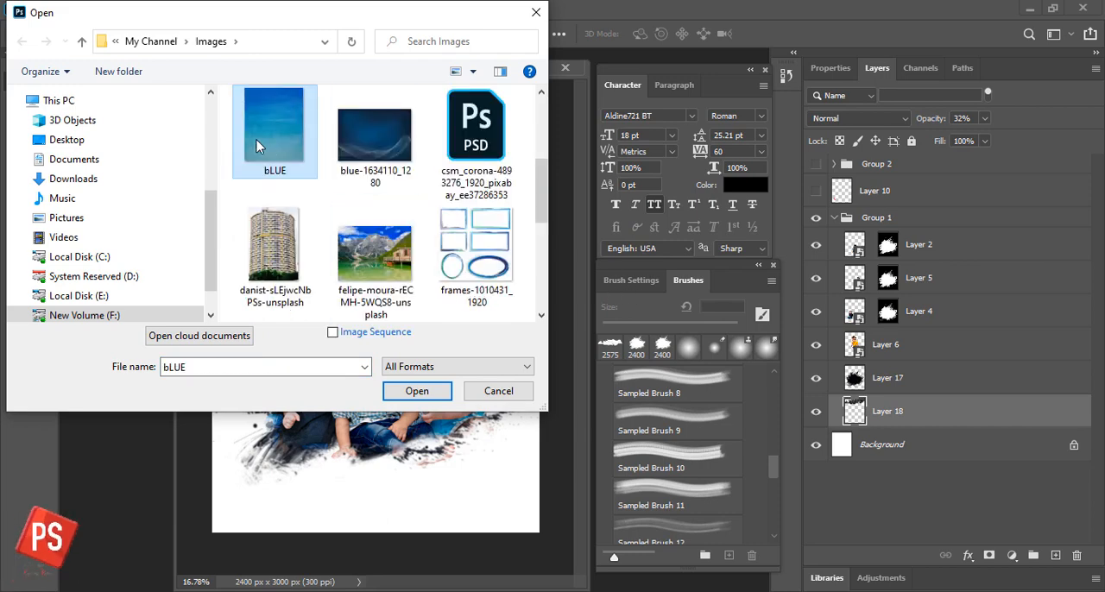
{"action": "left_click", "coordinate": [417, 390]}
{"action": "left_click_drag", "start_coordinate": [411, 92], "coordinate": [679, 136]}
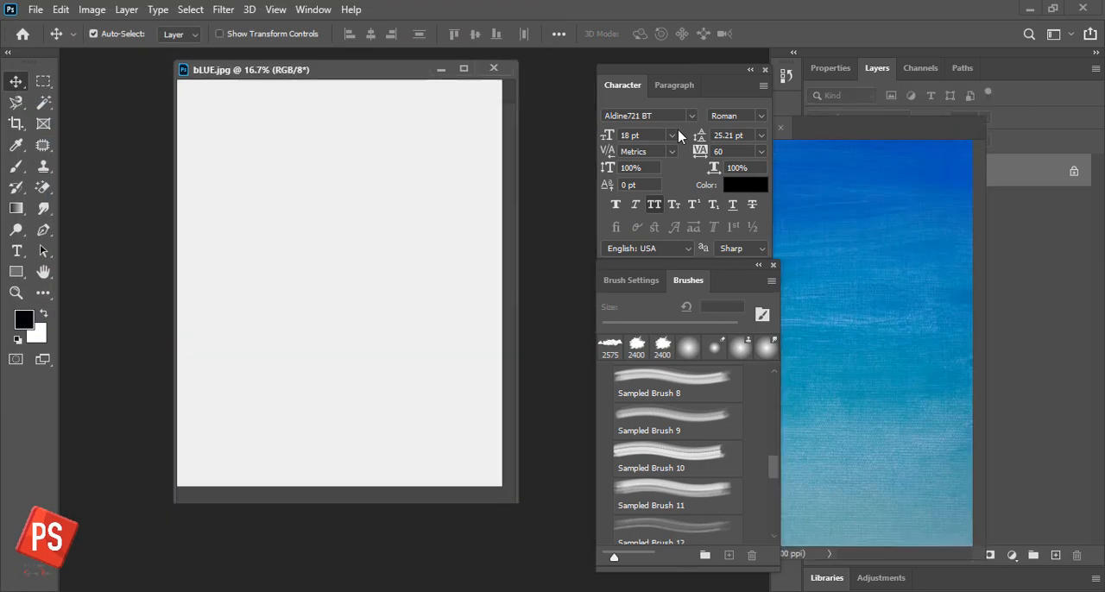
- Bring the bLUE image into the banner, filling the canvas, and order it beneath Layer 18, just above the Background layer
{"action": "left_click_drag", "start_coordinate": [863, 221], "coordinate": [339, 199]}
{"action": "key", "text": "ctrl+bracketleft"}
{"action": "key", "text": "ctrl+bracketleft"}
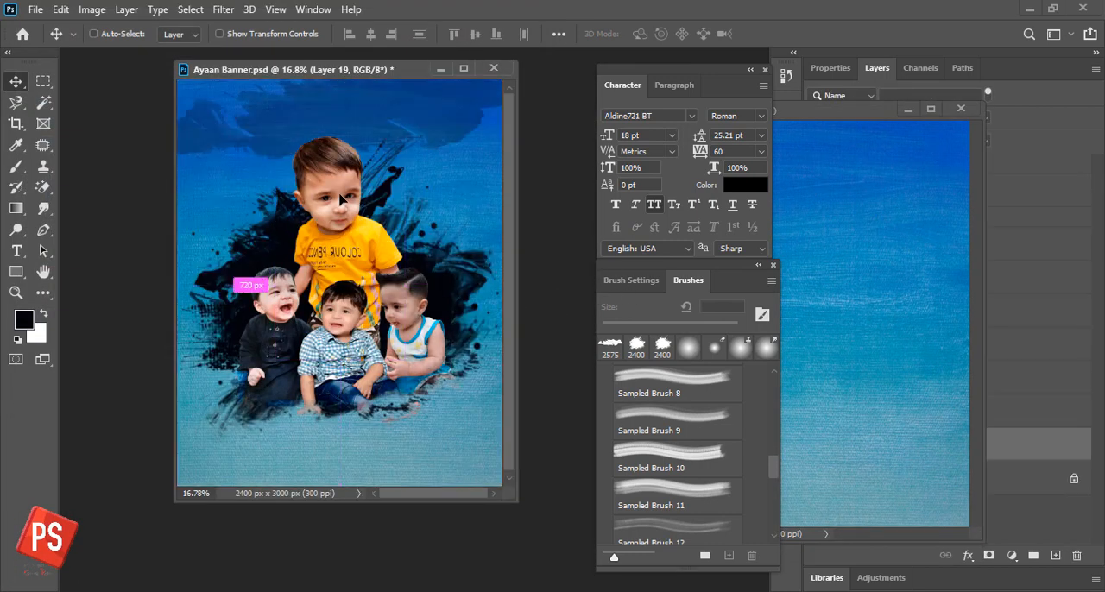
{"action": "scroll", "coordinate": [391, 234], "scroll_direction": "down", "scroll_amount": 1}
{"action": "scroll", "coordinate": [447, 229], "scroll_direction": "down", "scroll_amount": 1}
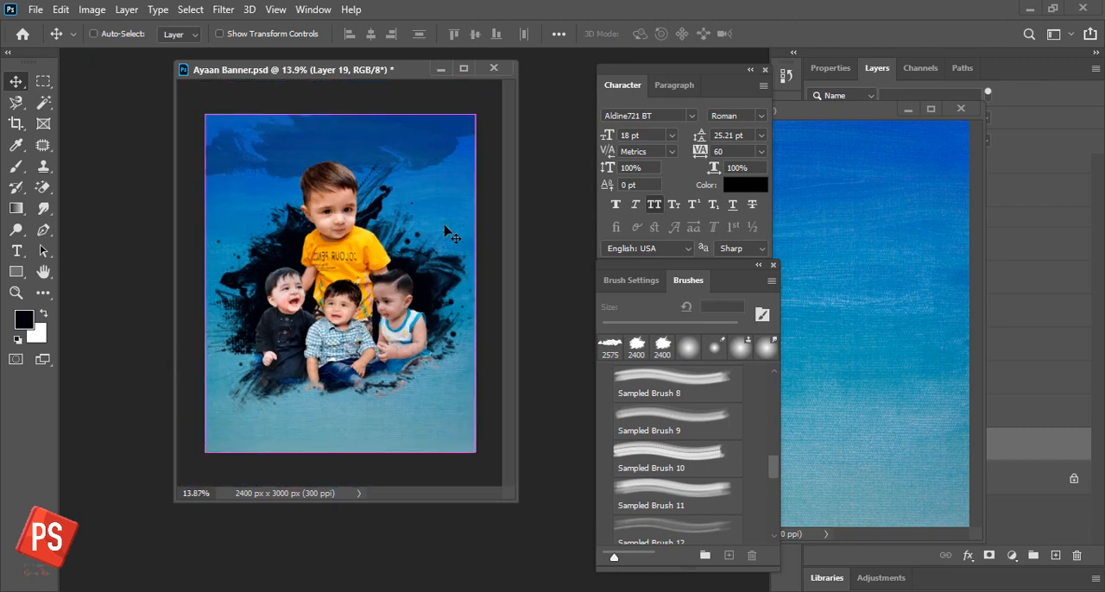
{"action": "scroll", "coordinate": [447, 233], "scroll_direction": "up", "scroll_amount": 4}
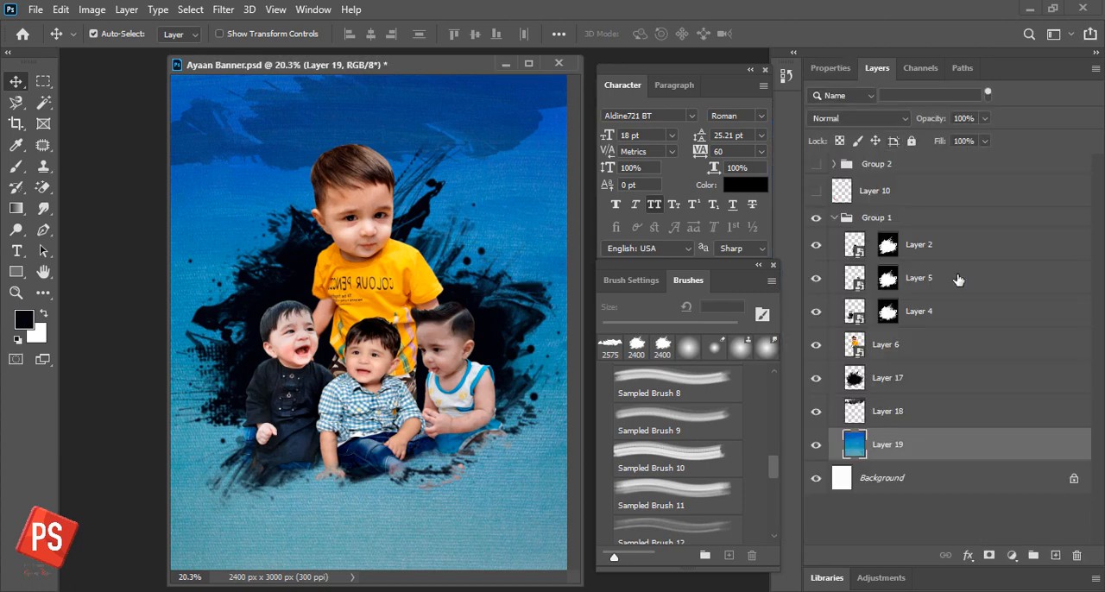
- Try the black splatter on Layer 17 at 80% opacity and restore it to 100%
{"action": "left_click", "coordinate": [895, 377]}
{"action": "key", "text": "8"}
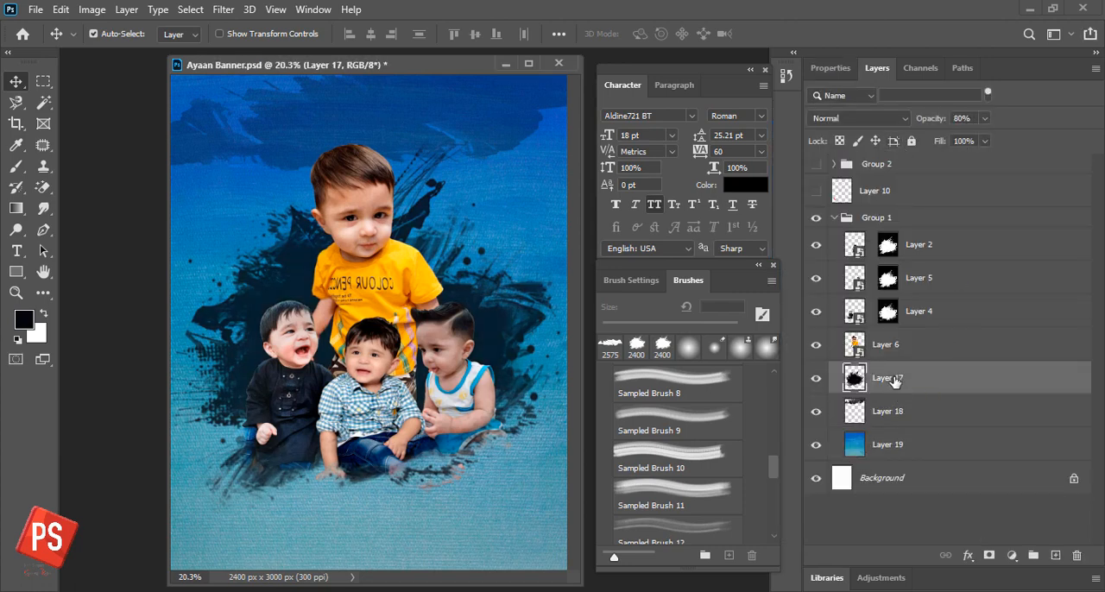
{"action": "key", "text": "0"}
{"action": "key", "text": "0"}
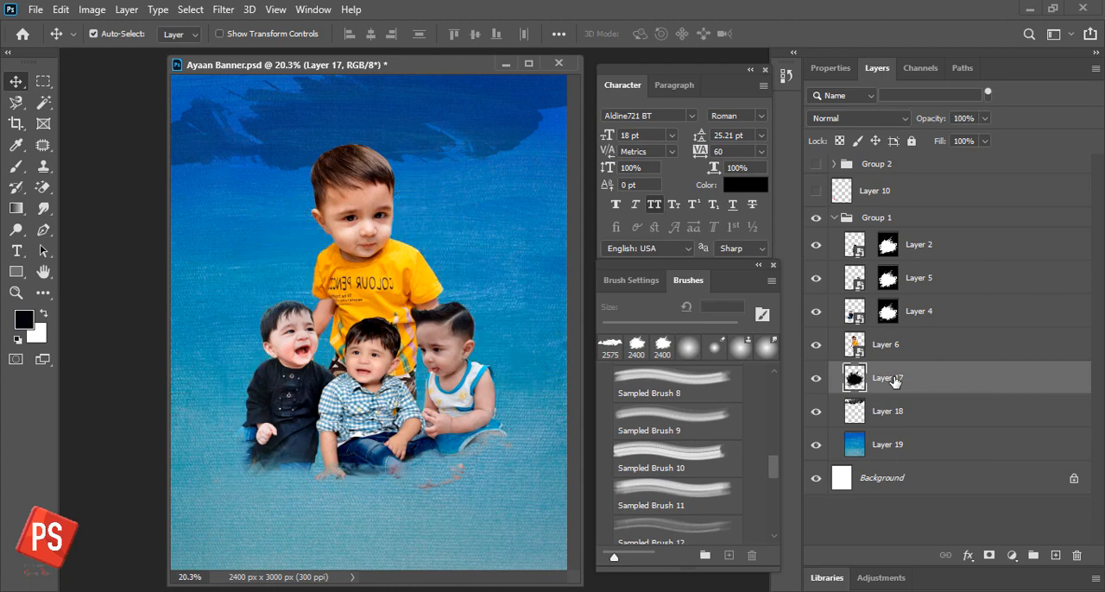
{"action": "key", "text": "0"}
- Paint on Layer 5's mask with a soft 143 px brush to clean up the photo remnants along the splatter's lower edge
{"action": "left_click", "coordinate": [939, 277]}
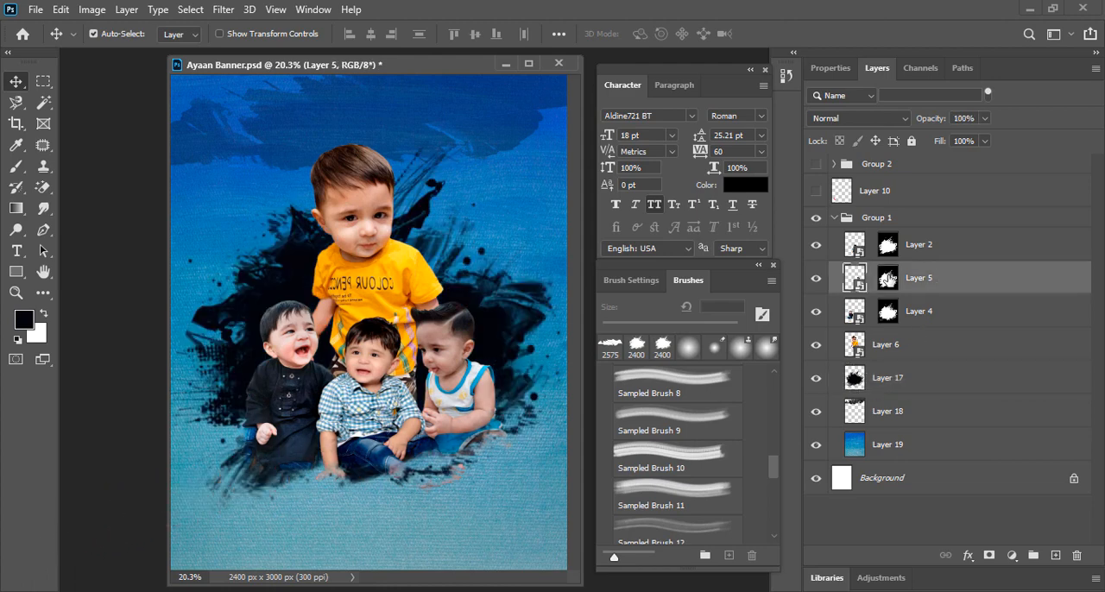
{"action": "left_click", "coordinate": [669, 453]}
{"action": "right_click", "coordinate": [488, 409]}
{"action": "left_click", "coordinate": [540, 438]}
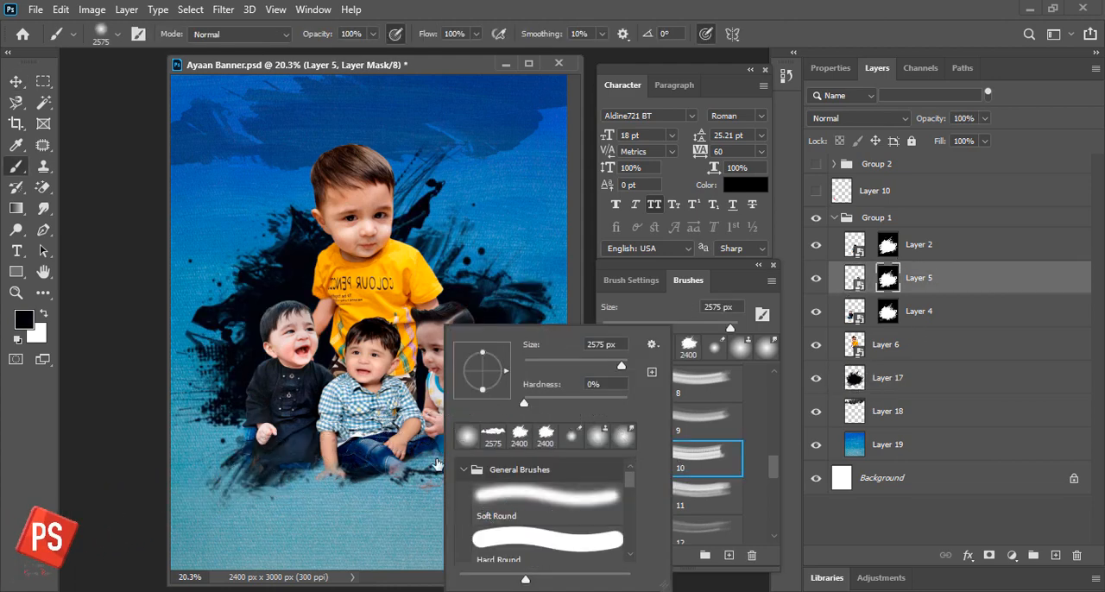
{"action": "left_click", "coordinate": [562, 363]}
{"action": "left_click", "coordinate": [586, 367]}
{"action": "left_click", "coordinate": [427, 494]}
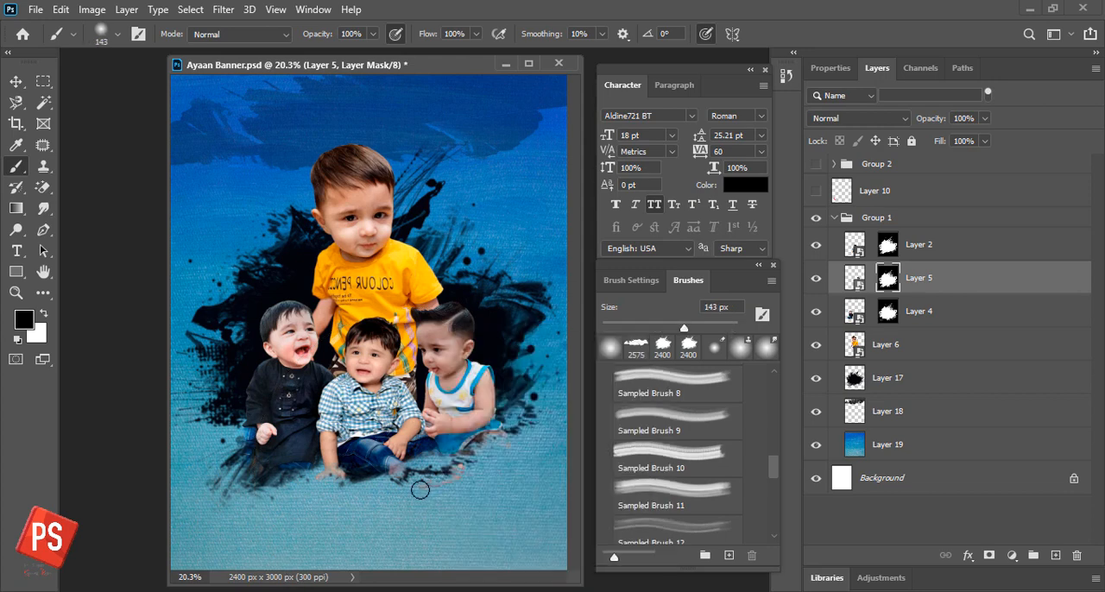
{"action": "key", "text": "x"}
{"action": "left_click_drag", "start_coordinate": [423, 491], "coordinate": [452, 483]}
{"action": "key", "text": "x"}
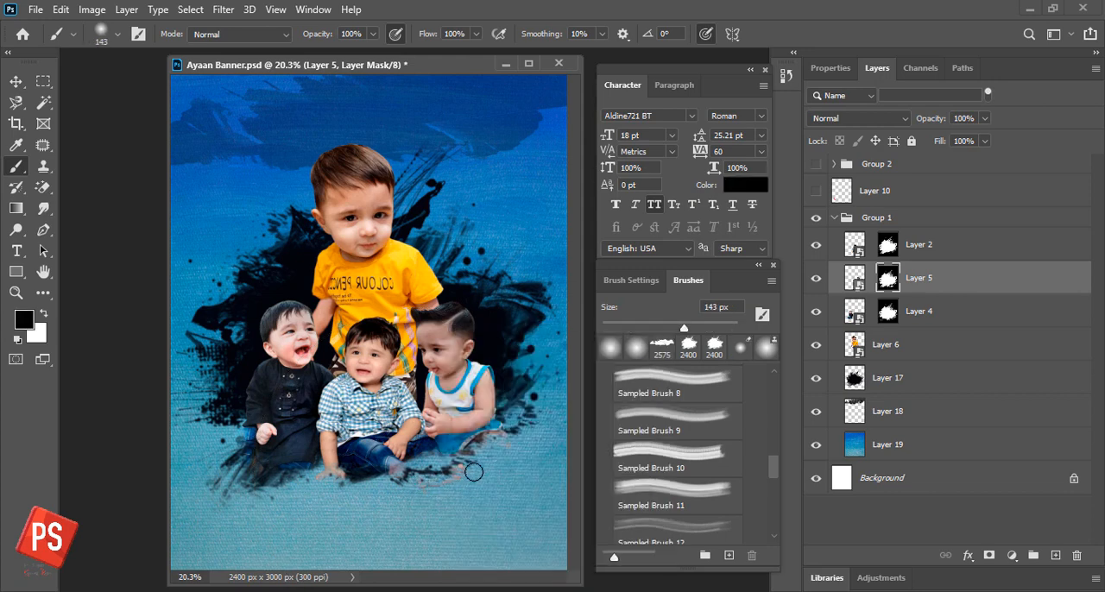
- Select Layer 2's mask and save the banner
{"action": "left_click", "coordinate": [919, 247]}
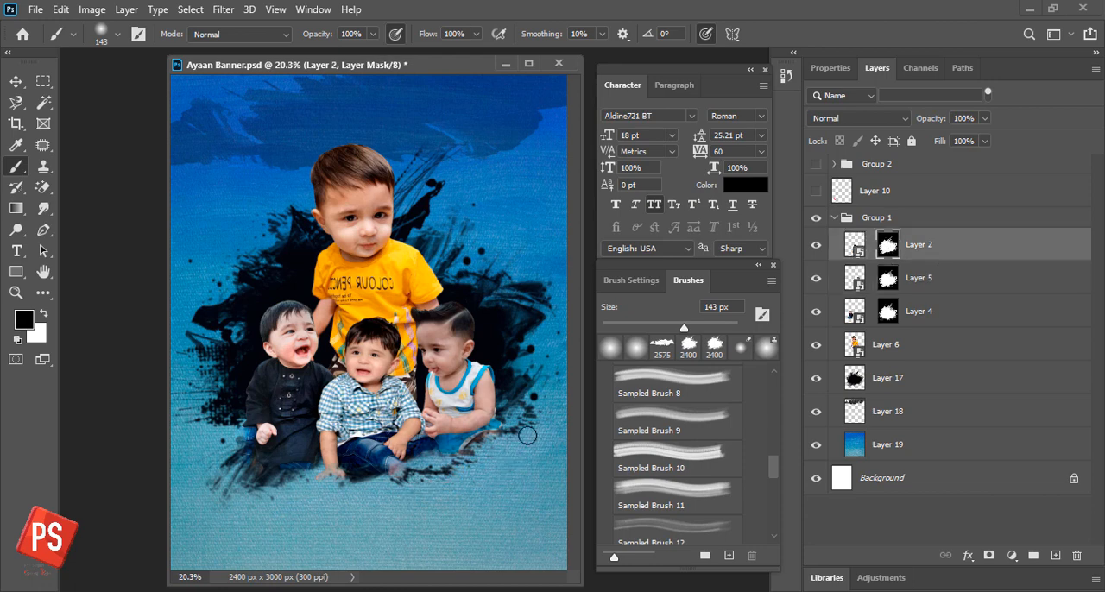
{"action": "key", "text": "v"}
{"action": "scroll", "coordinate": [431, 242], "scroll_direction": "down", "scroll_amount": 1}
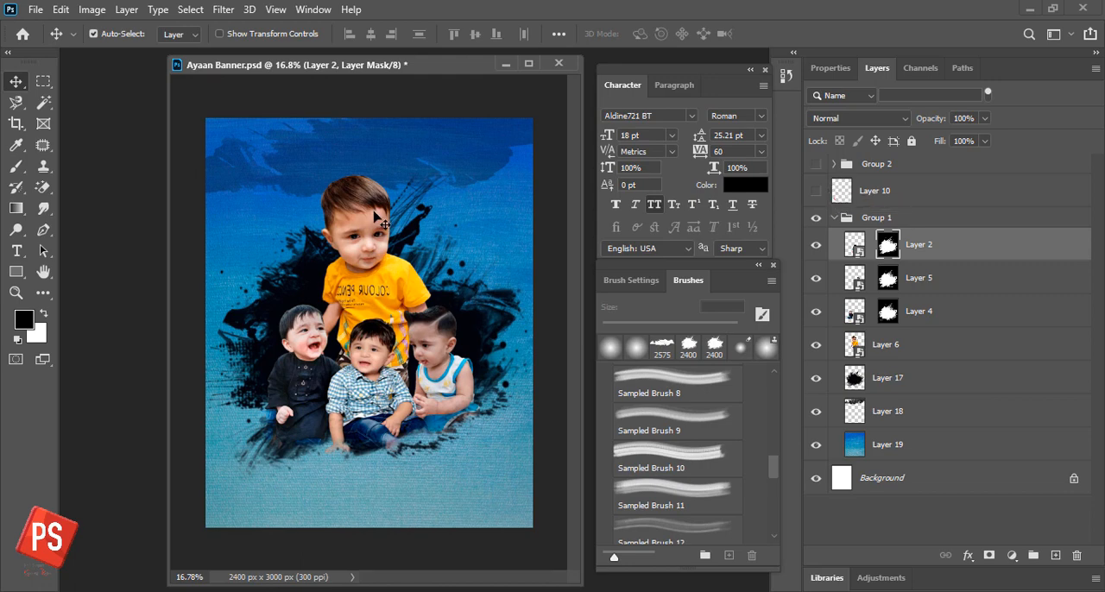
{"action": "key", "text": "ctrl+s"}
- Show Layer 10 and move its PS logo to the banner's upper-left area, beside the tallest boy's head
{"action": "left_click", "coordinate": [816, 195]}
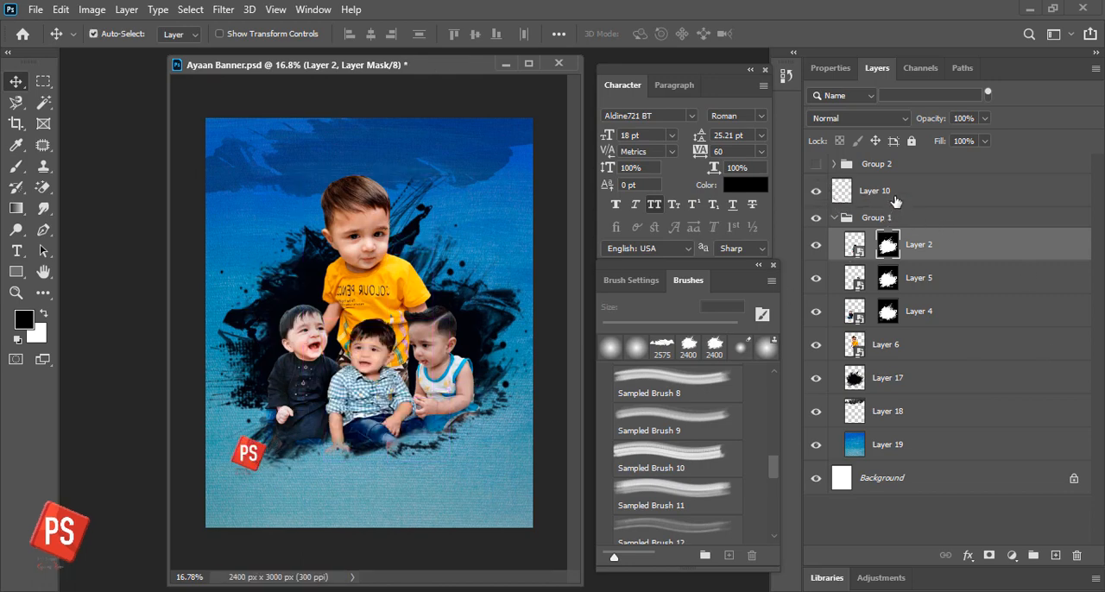
{"action": "left_click", "coordinate": [252, 454]}
{"action": "left_click_drag", "start_coordinate": [263, 468], "coordinate": [258, 178]}
- Show Group 2 and shift all of its link texts and social icons slightly down together
{"action": "left_click", "coordinate": [817, 164]}
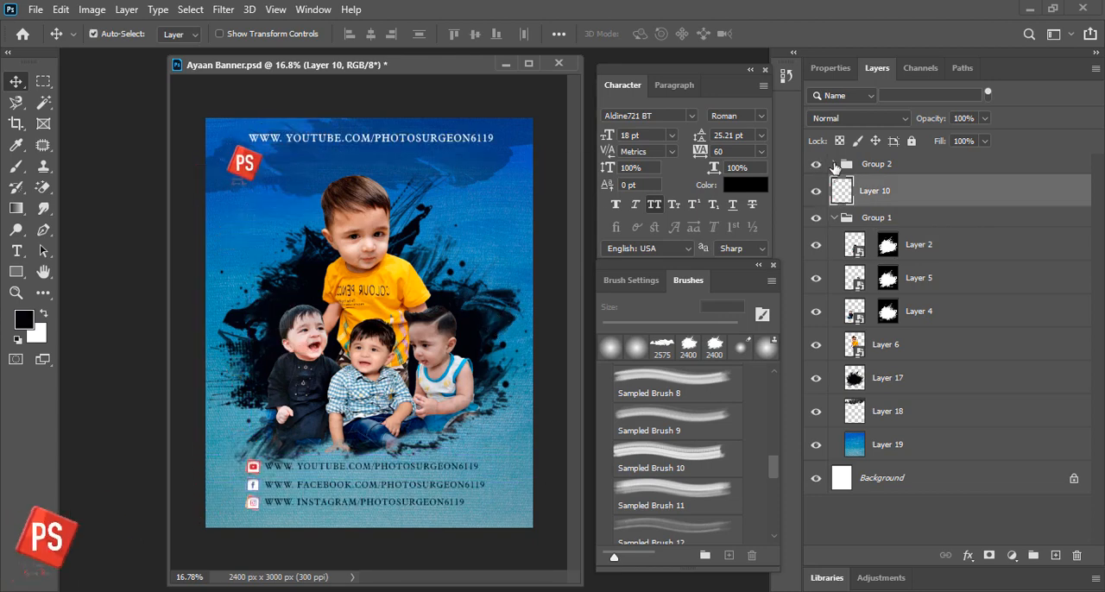
{"action": "left_click", "coordinate": [835, 166]}
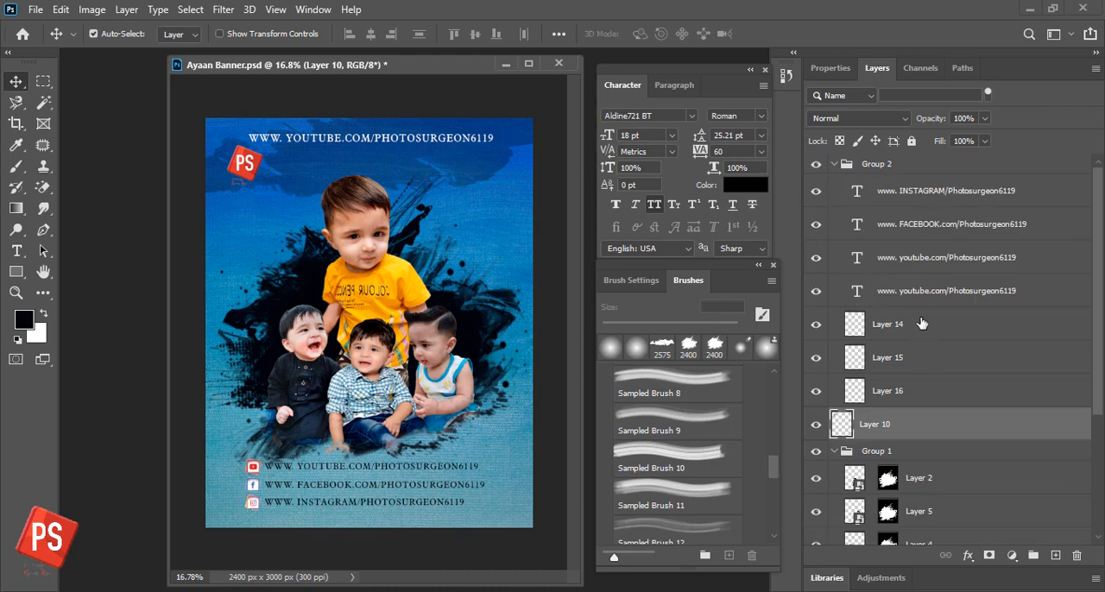
{"action": "left_click", "coordinate": [922, 324]}
{"action": "left_click", "coordinate": [908, 391]}
{"action": "left_click", "coordinate": [940, 192], "text": "shift"}
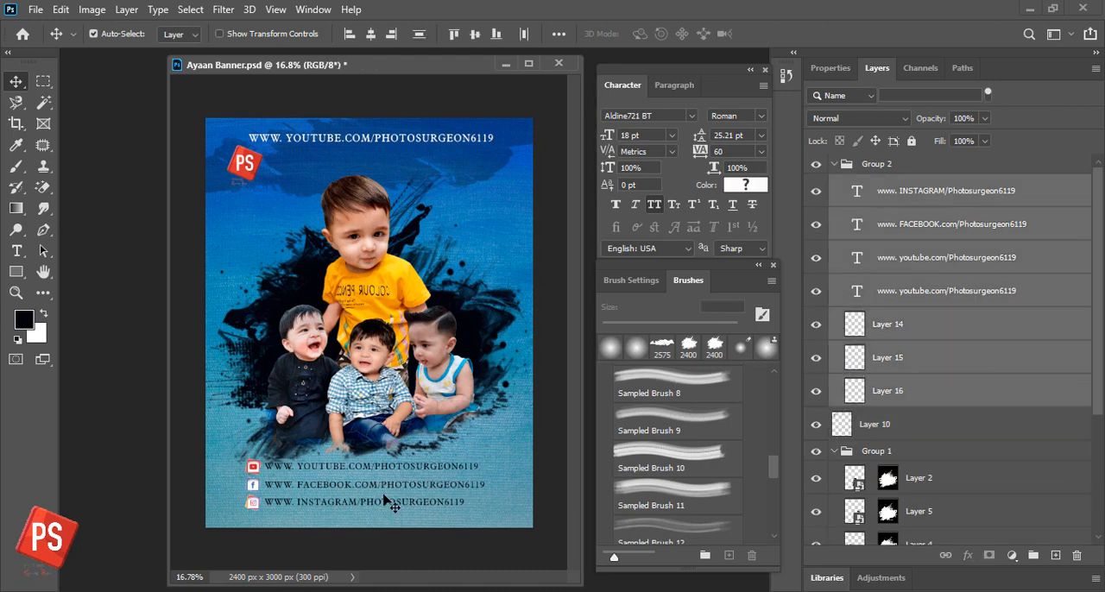
{"action": "left_click_drag", "start_coordinate": [385, 501], "coordinate": [400, 507]}
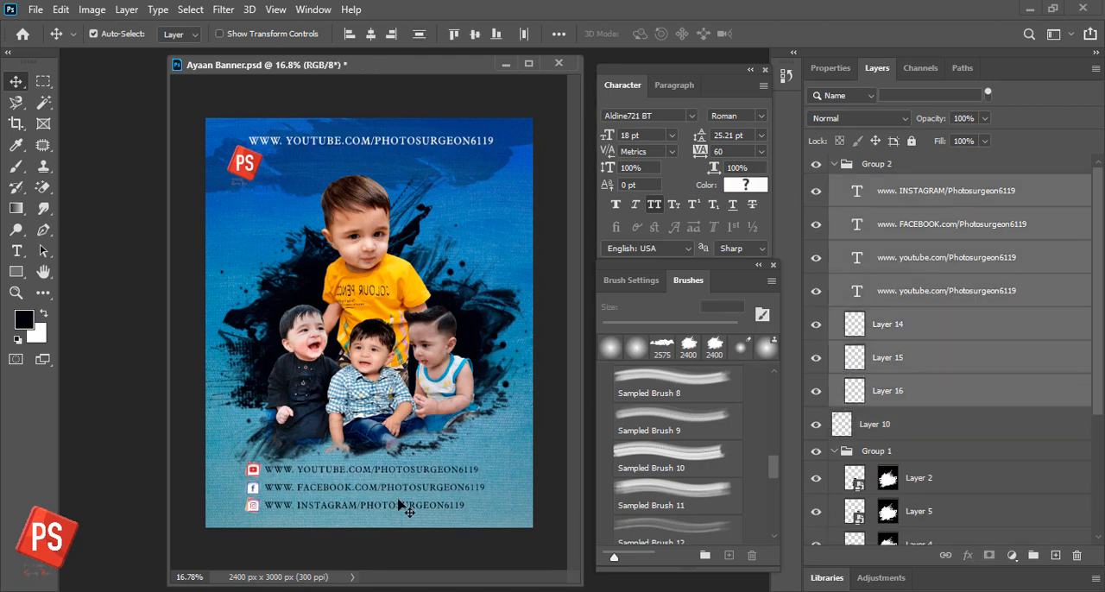
- Nudge the YouTube link at the top of the banner slightly up and to the right, and save the banner
{"action": "left_click", "coordinate": [973, 302]}
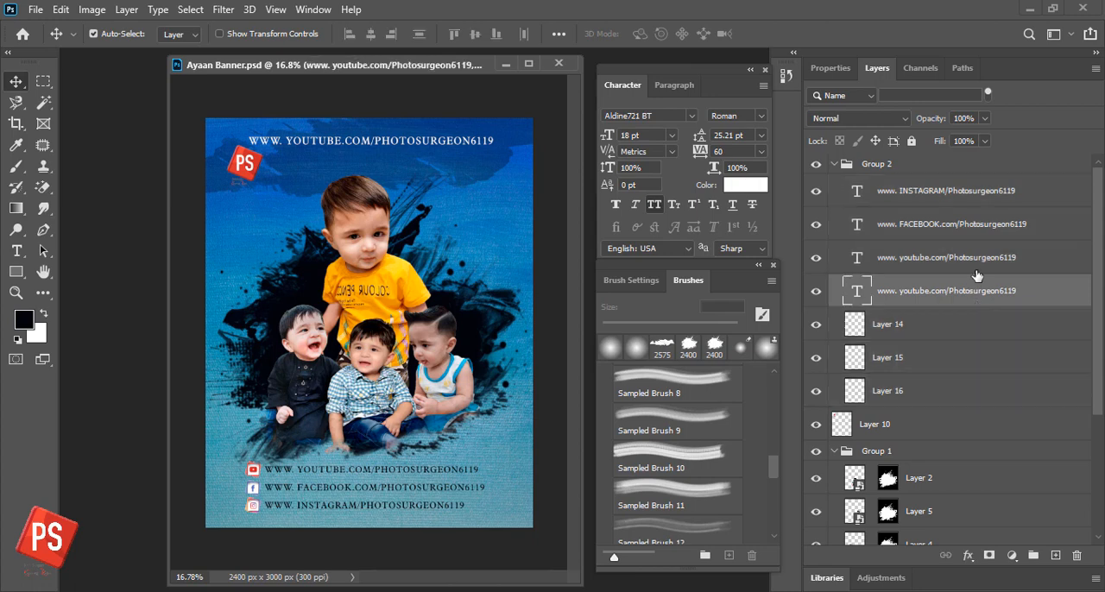
{"action": "left_click", "coordinate": [818, 293]}
{"action": "left_click", "coordinate": [817, 293]}
{"action": "key", "text": "shift+Up"}
{"action": "key", "text": "shift+Right"}
{"action": "key", "text": "shift+Right"}
{"action": "key", "text": "shift+Right"}
{"action": "key", "text": "shift+Up"}
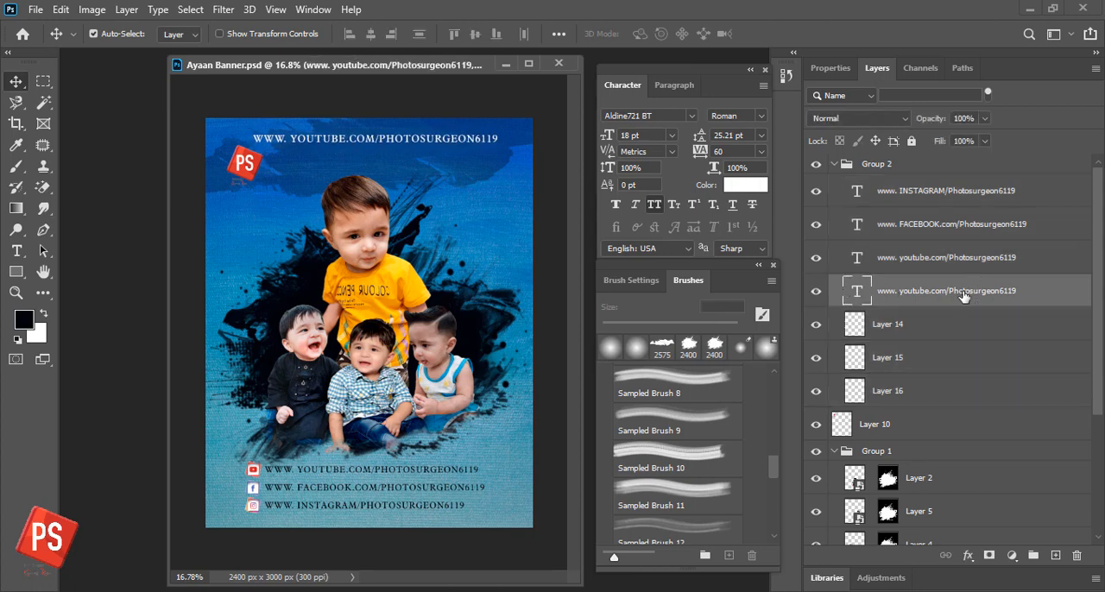
{"action": "key", "text": "ctrl+s"}
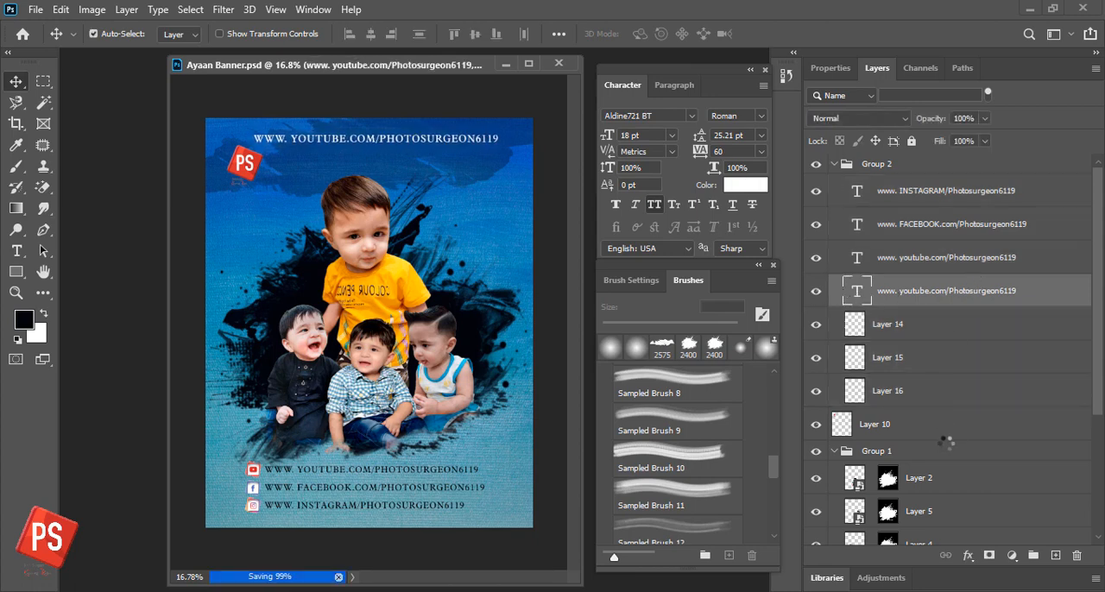
- Scale down Layers 2, 5, 4, 6 and 17 together, center them in the banner's upper middle, and save the banner
{"action": "scroll", "coordinate": [949, 432], "scroll_direction": "down", "scroll_amount": 3}
{"action": "left_click", "coordinate": [967, 420]}
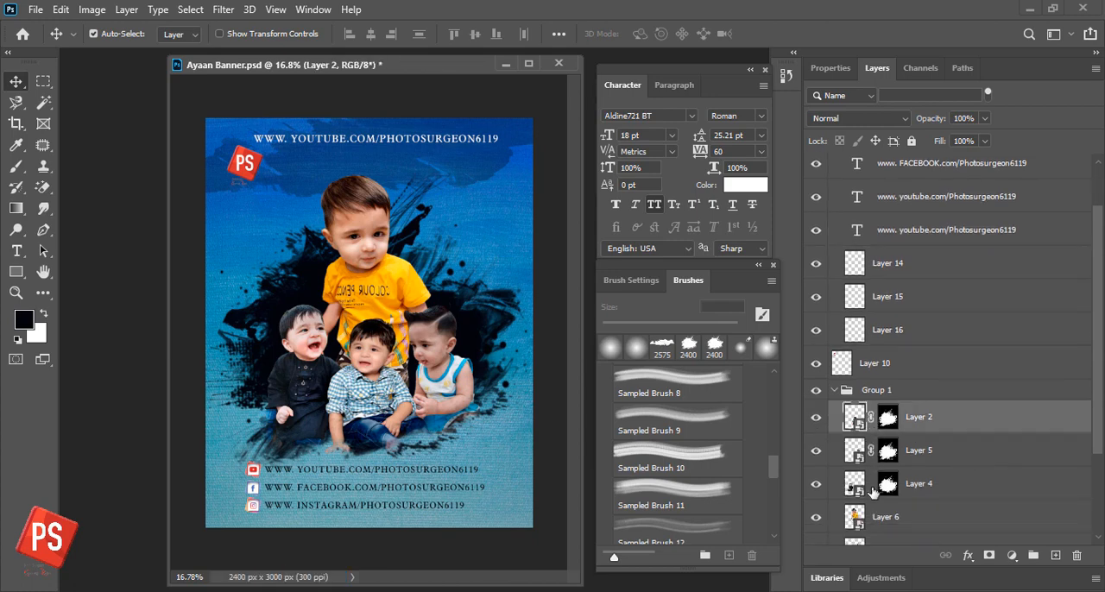
{"action": "left_click", "coordinate": [1001, 473], "text": "shift"}
{"action": "scroll", "coordinate": [1004, 471], "scroll_direction": "down", "scroll_amount": 3}
{"action": "left_click", "coordinate": [941, 494], "text": "shift"}
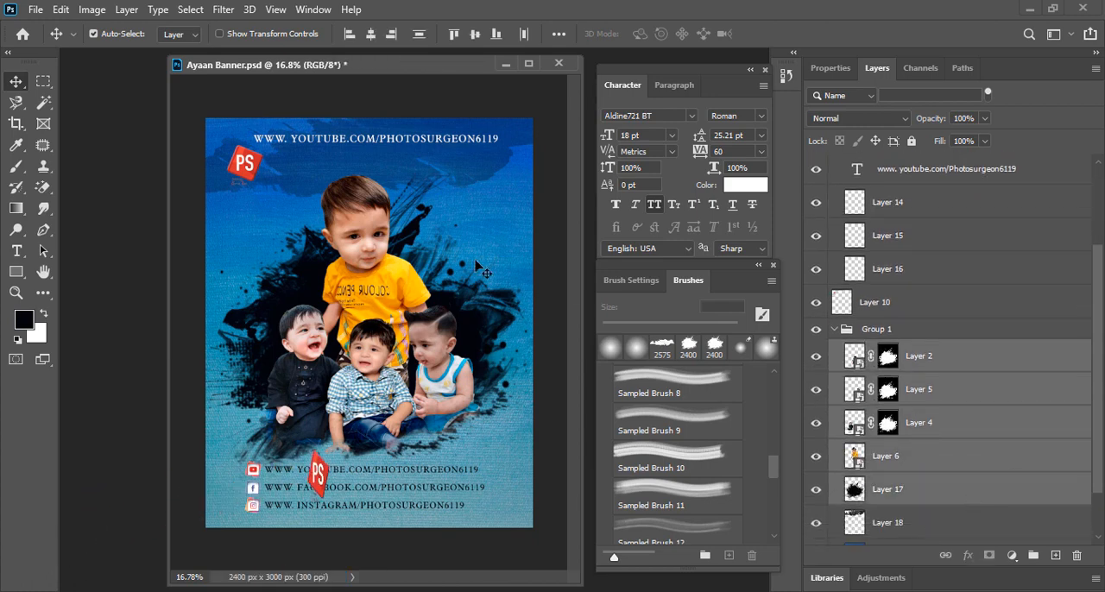
{"action": "key", "text": "ctrl+t"}
{"action": "left_click_drag", "start_coordinate": [540, 154], "coordinate": [474, 252]}
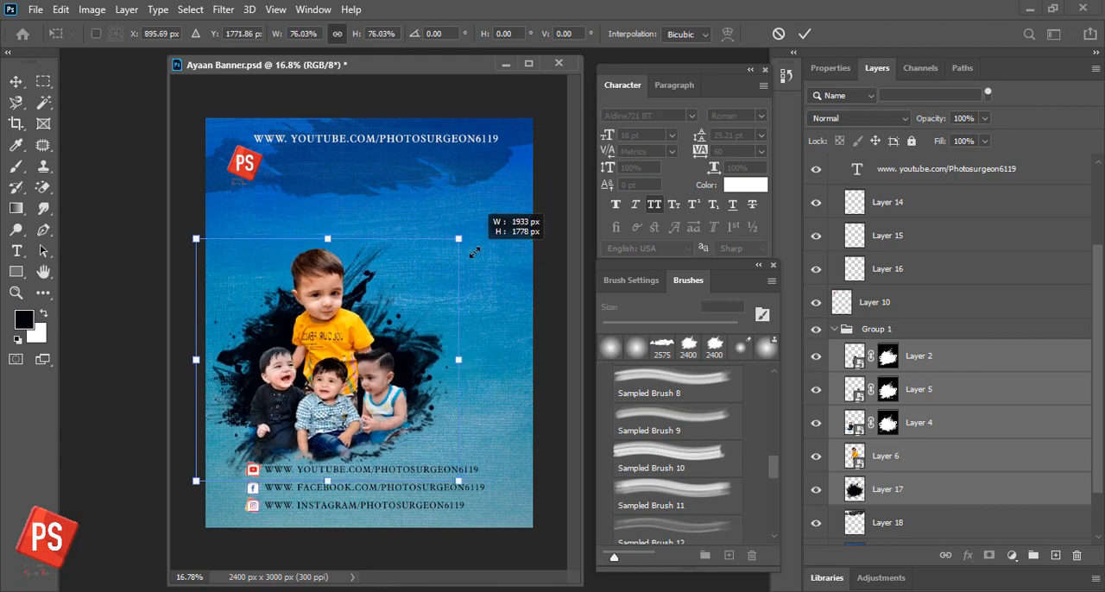
{"action": "left_click_drag", "start_coordinate": [341, 345], "coordinate": [379, 292]}
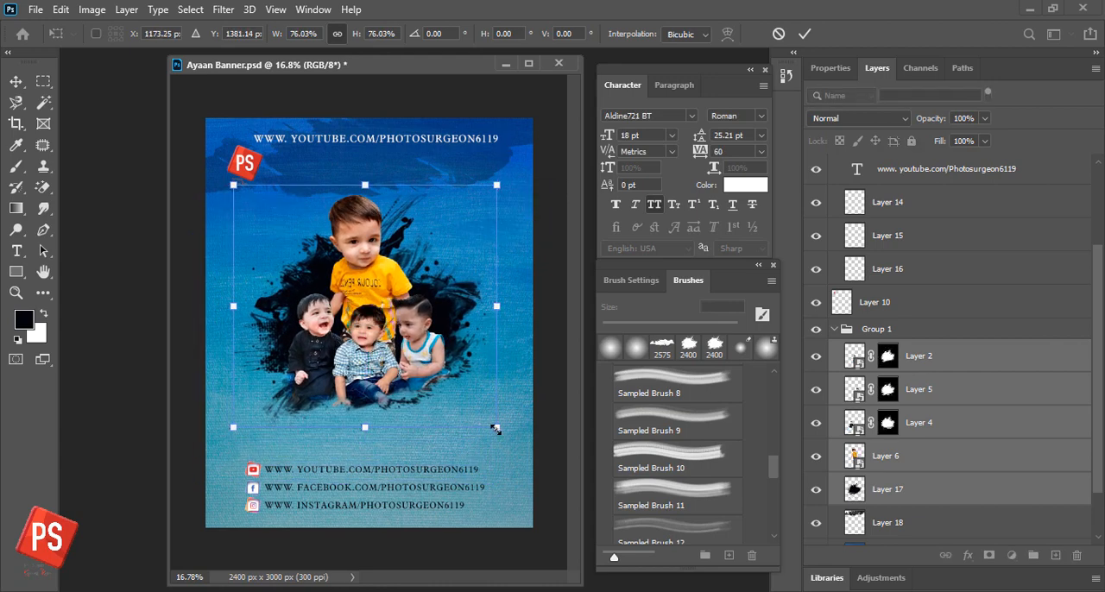
{"action": "left_click_drag", "start_coordinate": [495, 429], "coordinate": [482, 413]}
{"action": "key", "text": "Return"}
{"action": "left_click_drag", "start_coordinate": [407, 325], "coordinate": [412, 308]}
{"action": "key", "text": "ctrl+s"}
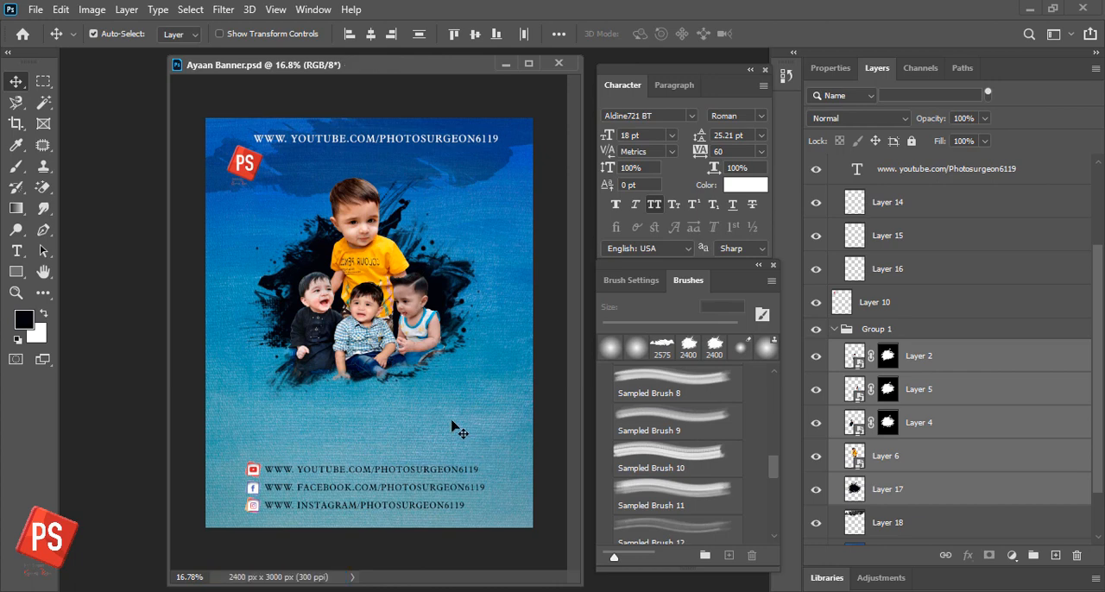
- Add the centered two-line text "06 JANUARY" below the photos at the lower right of the splatter
{"action": "key", "text": "t"}
{"action": "left_click", "coordinate": [442, 396]}
{"action": "key", "text": "BackSpace"}
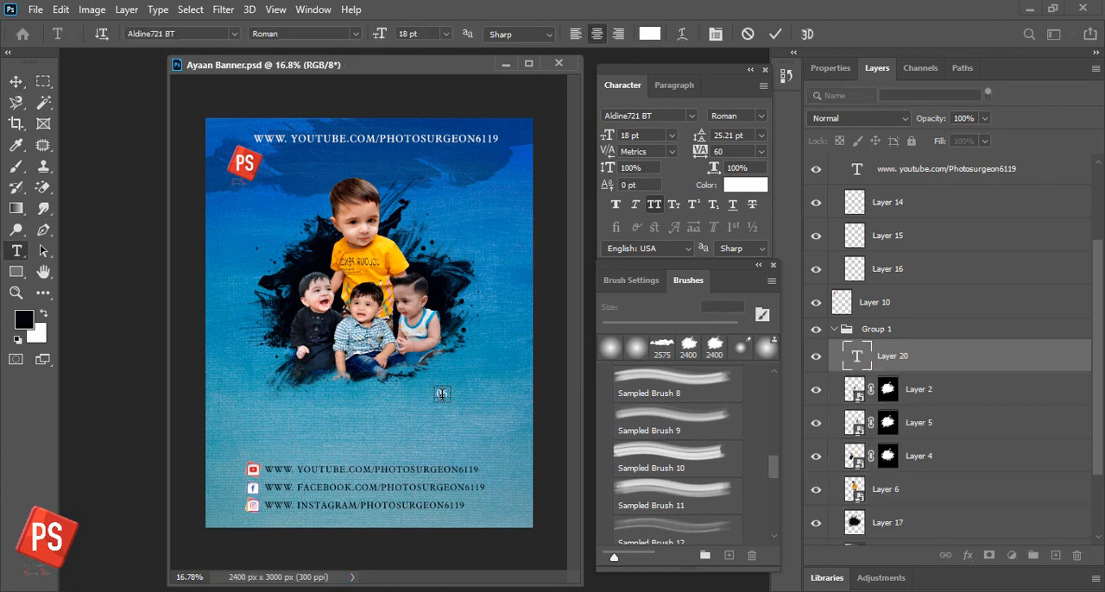
{"action": "type", "text": "JANUARY"}
{"action": "type", "text": "06"}
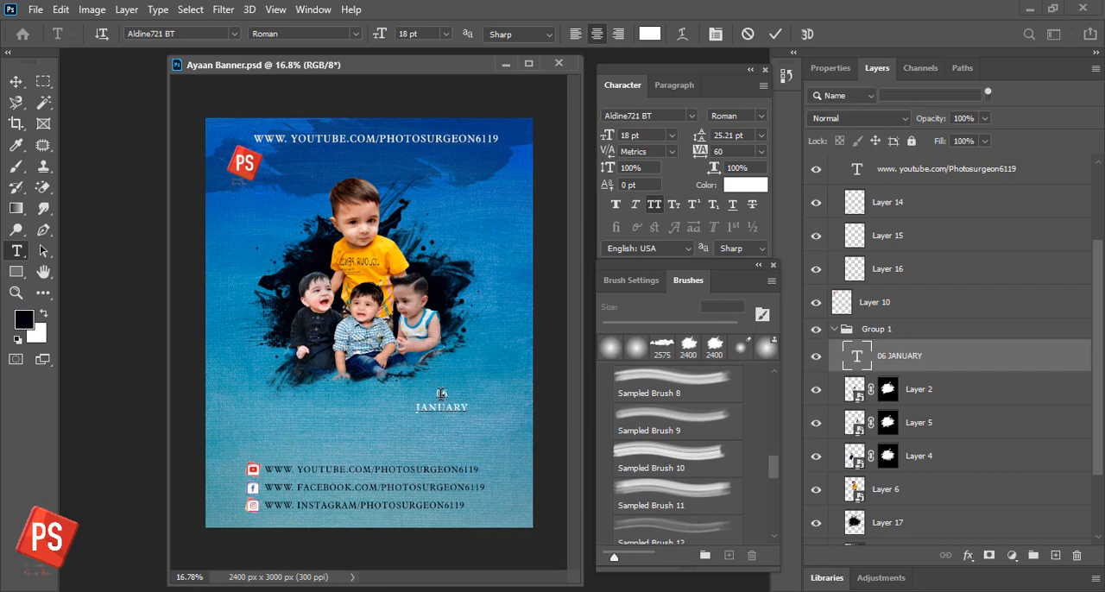
- Color the "06" in the date text red
{"action": "left_click", "coordinate": [649, 34]}
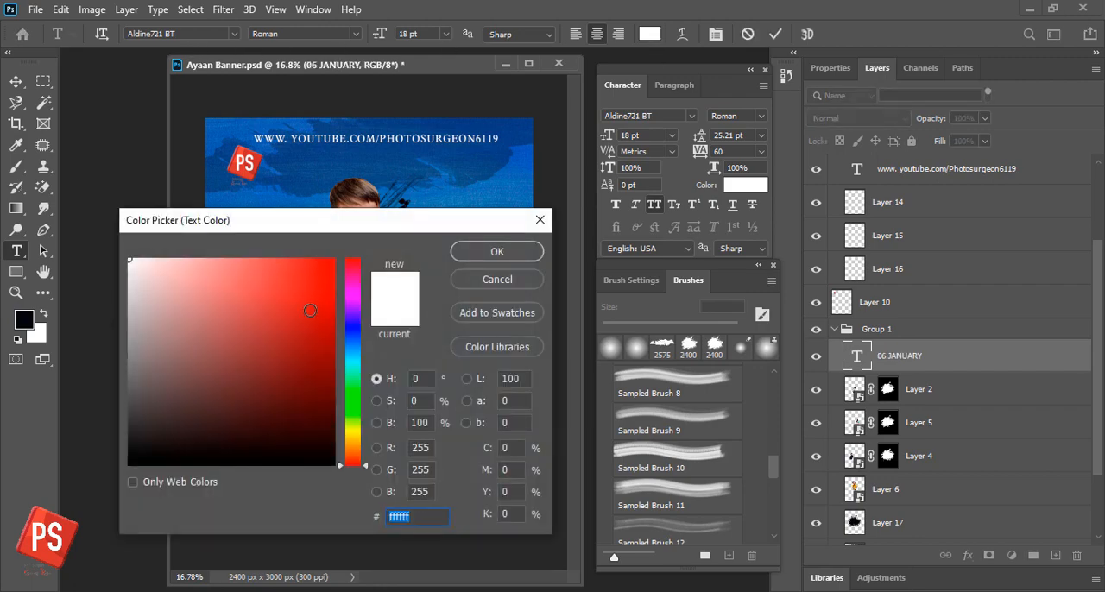
{"action": "left_click", "coordinate": [293, 313]}
{"action": "left_click", "coordinate": [522, 252]}
{"action": "left_click", "coordinate": [24, 81]}
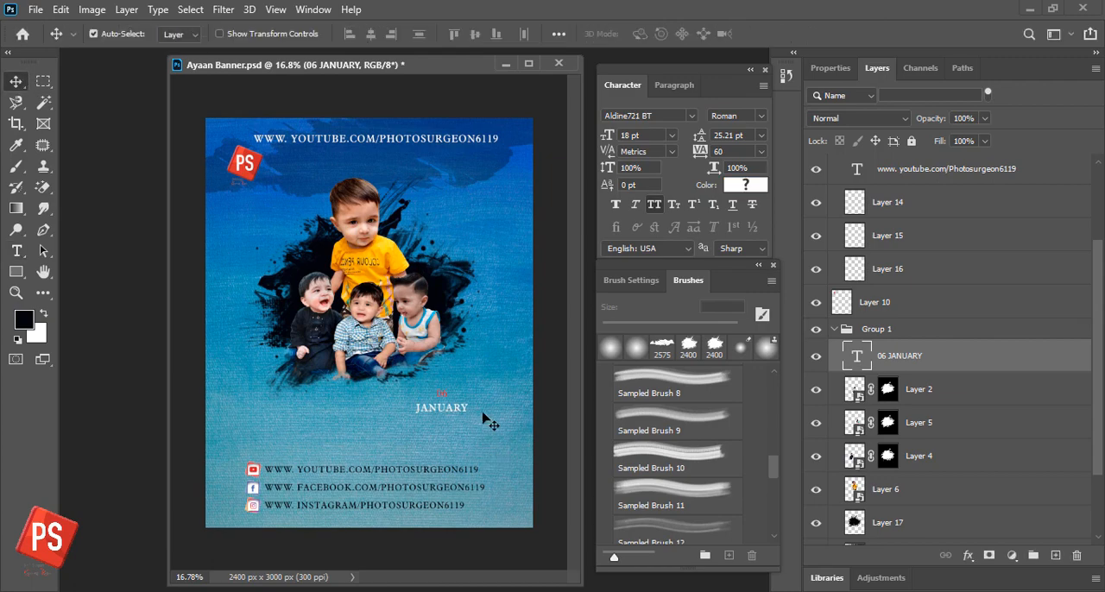
- Enlarge the 06 JANUARY text to 26.77 pt by scaling it from its lower-right corner
{"action": "key", "text": "z"}
{"action": "left_click_drag", "start_coordinate": [420, 391], "coordinate": [360, 361]}
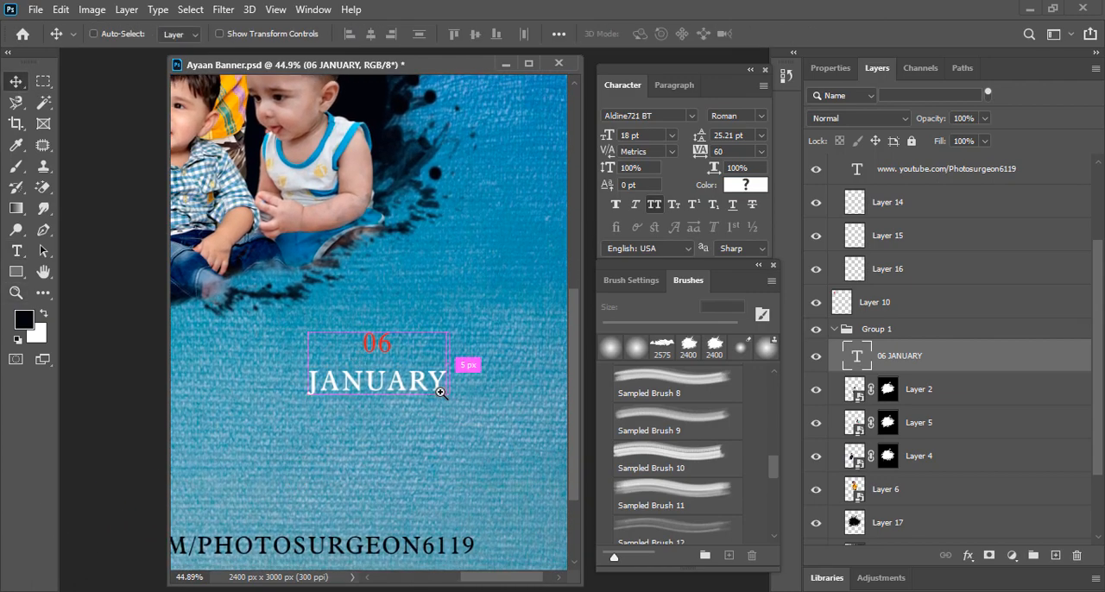
{"action": "key", "text": "ctrl+t"}
{"action": "left_click_drag", "start_coordinate": [449, 398], "coordinate": [509, 439]}
{"action": "key", "text": "Return"}
- Try Airstrike Condensed on the 06 JANUARY text, and set its font to AachenDEEMed
{"action": "key", "text": "t"}
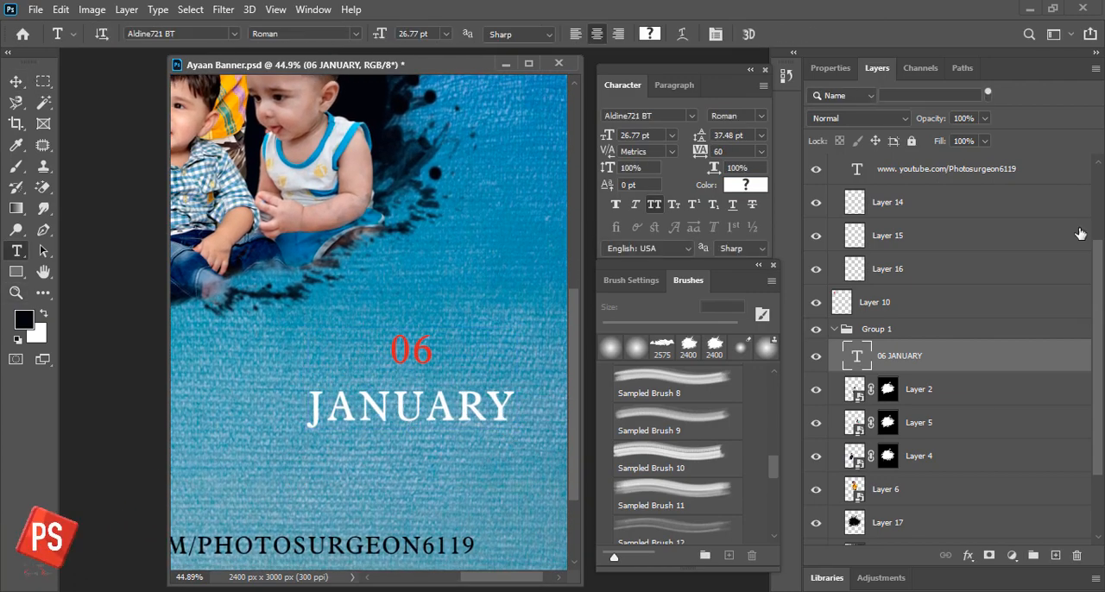
{"action": "left_click", "coordinate": [233, 34]}
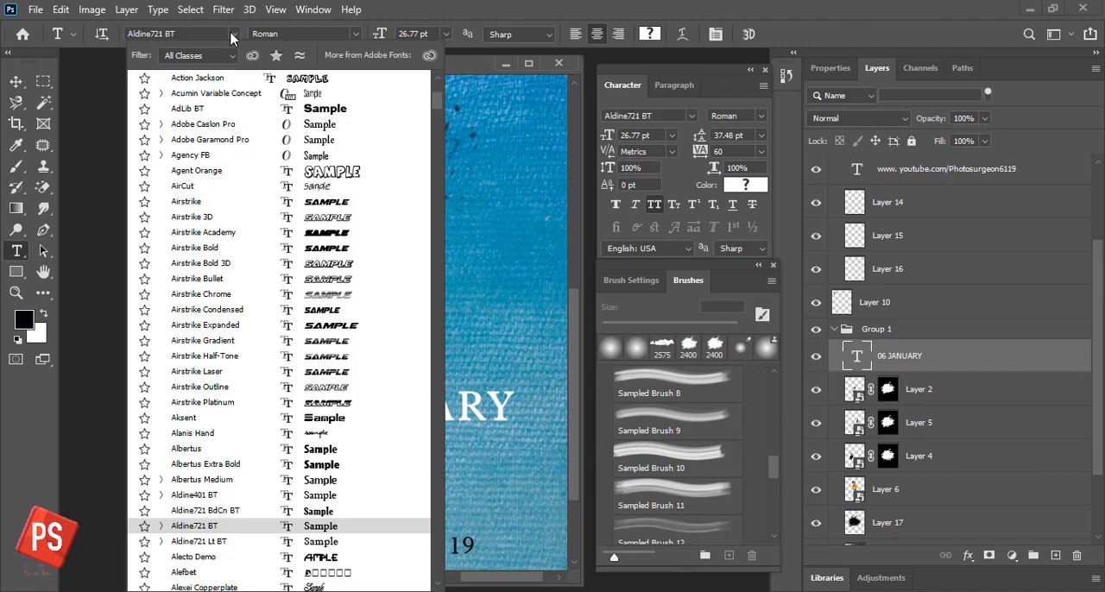
{"action": "left_click", "coordinate": [329, 310]}
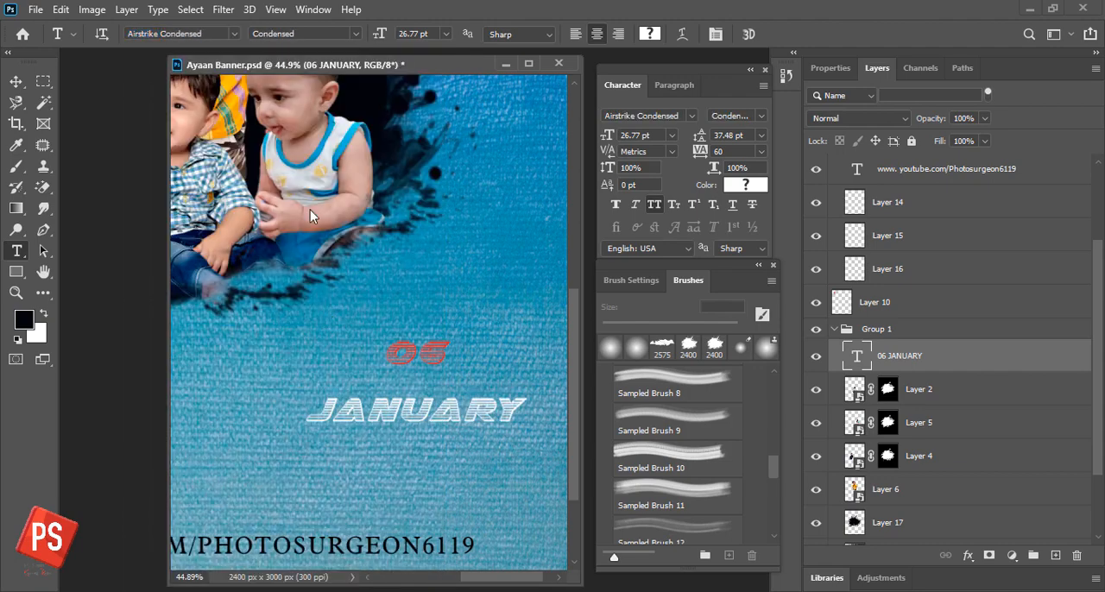
{"action": "left_click", "coordinate": [233, 33]}
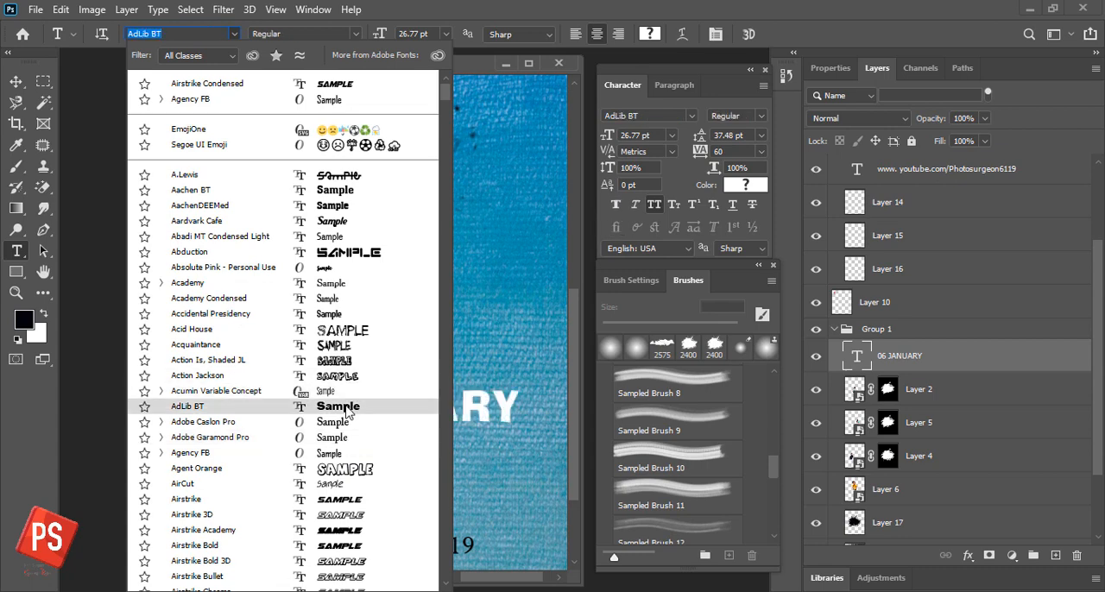
{"action": "left_click", "coordinate": [337, 205]}
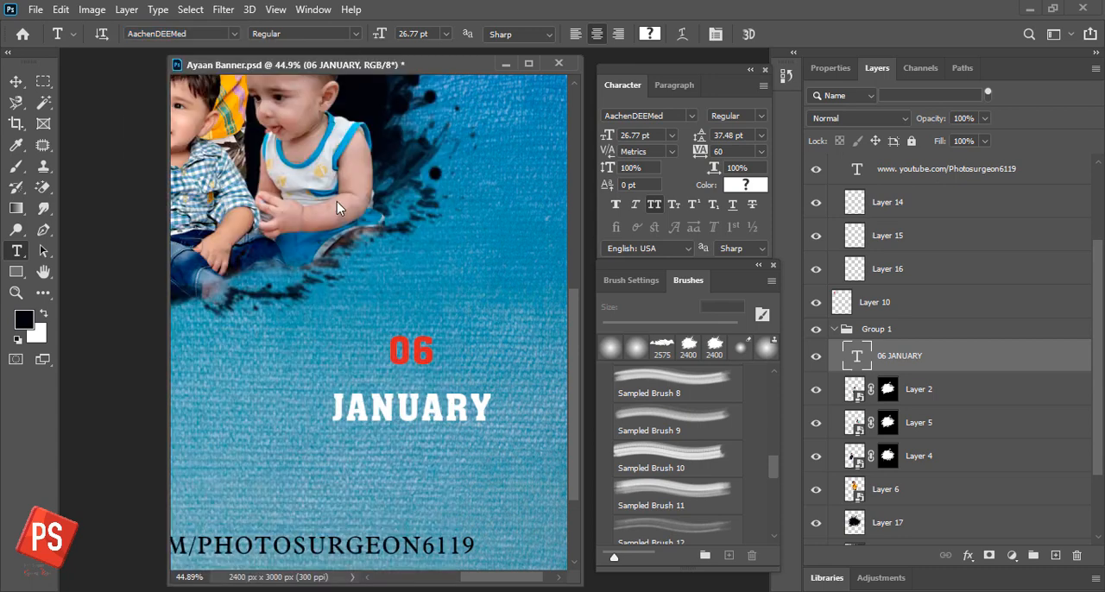
{"action": "left_click", "coordinate": [16, 81]}
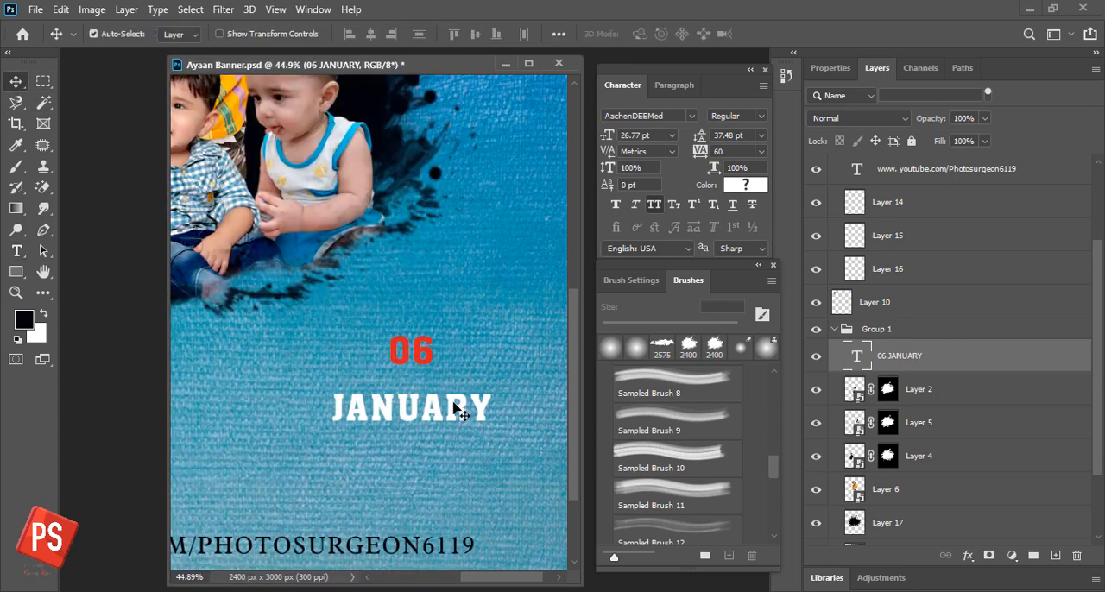
- Tighten the leading of the 06 JANUARY text to 30.05 pt and shift the text slightly right and down
{"action": "left_click_drag", "start_coordinate": [458, 409], "coordinate": [458, 405]}
{"action": "key", "text": "ctrl+0"}
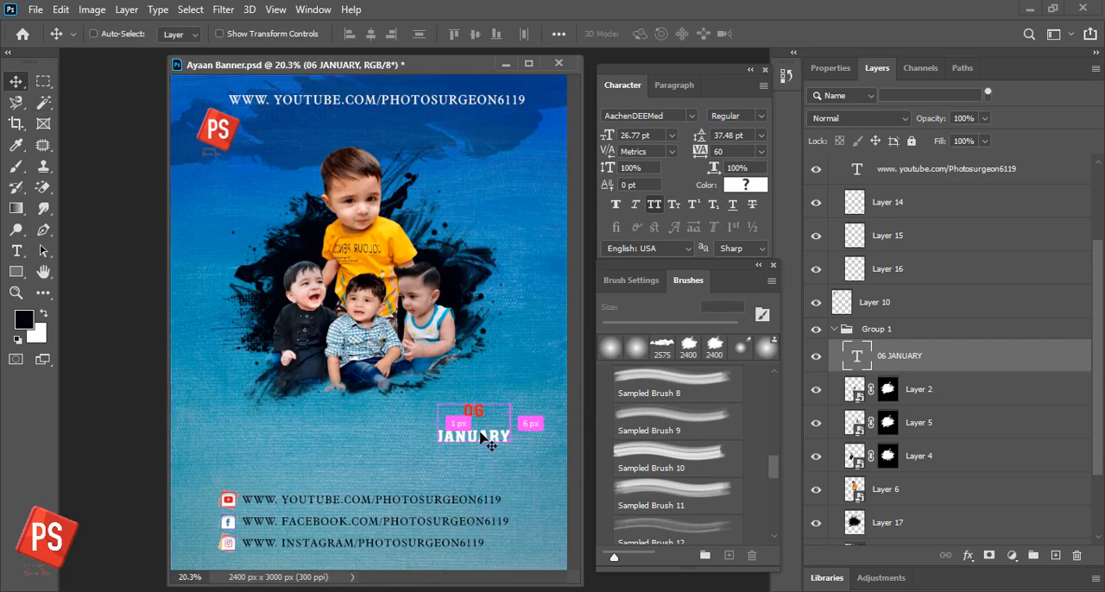
{"action": "double_click", "coordinate": [476, 437]}
{"action": "key", "text": "ctrl+a"}
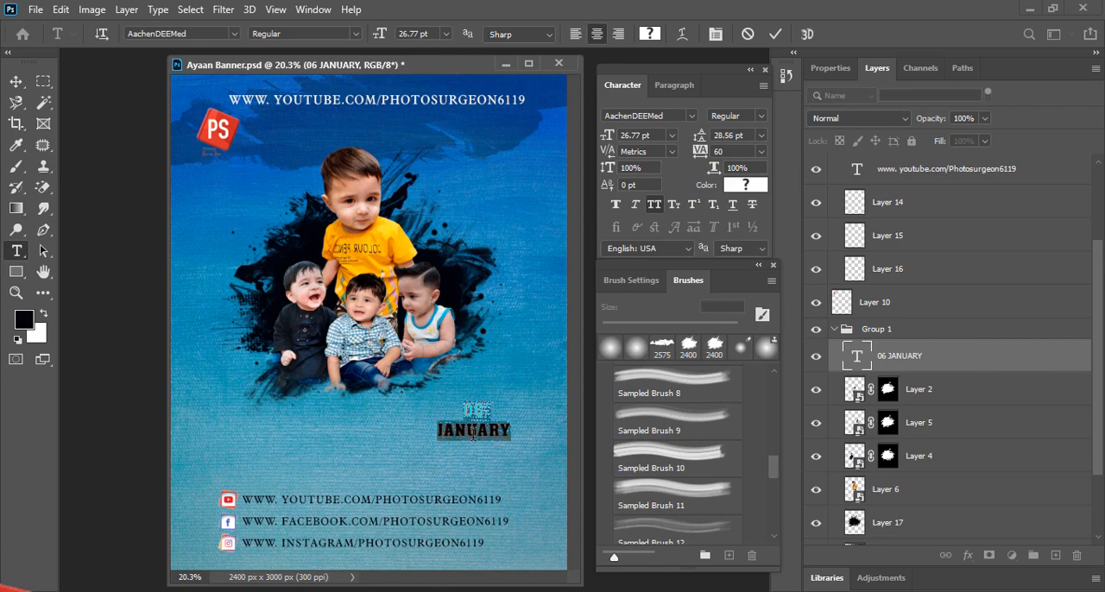
{"action": "key", "text": "ctrl+Return"}
{"action": "mouse_move", "coordinate": [483, 437]}
{"action": "left_mouse_down"}
{"action": "mouse_move", "coordinate": [488, 458]}
{"action": "mouse_move", "coordinate": [502, 460]}
{"action": "mouse_move", "coordinate": [498, 443]}
{"action": "left_mouse_up"}
- Add the text "HAPPY BIRTHDAY" in black 18 pt AachenDEEMed above the social links
{"action": "key", "text": "t"}
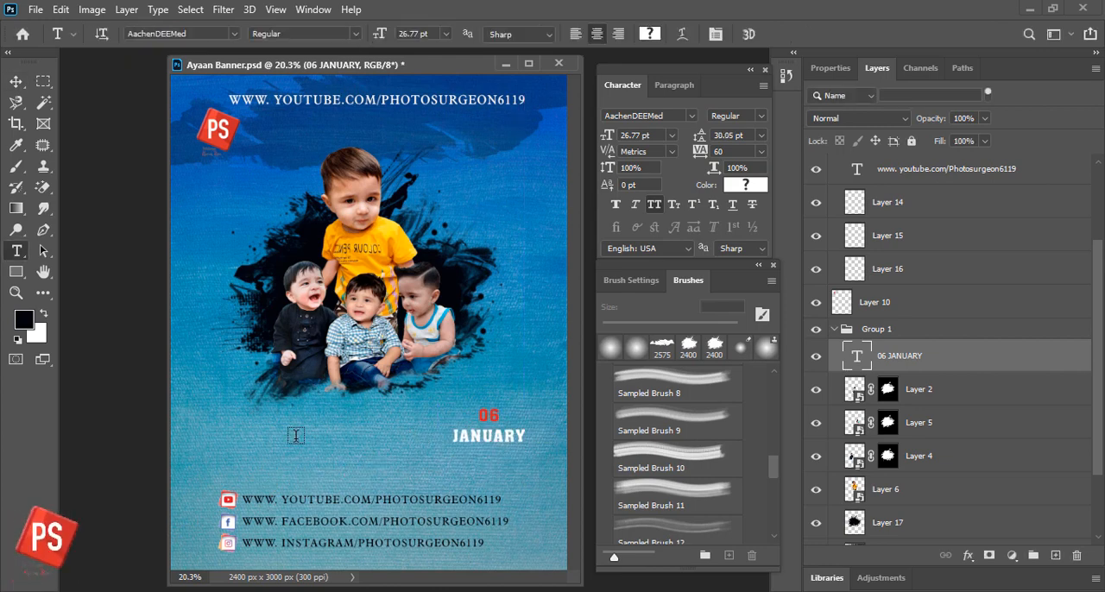
{"action": "left_click", "coordinate": [257, 471]}
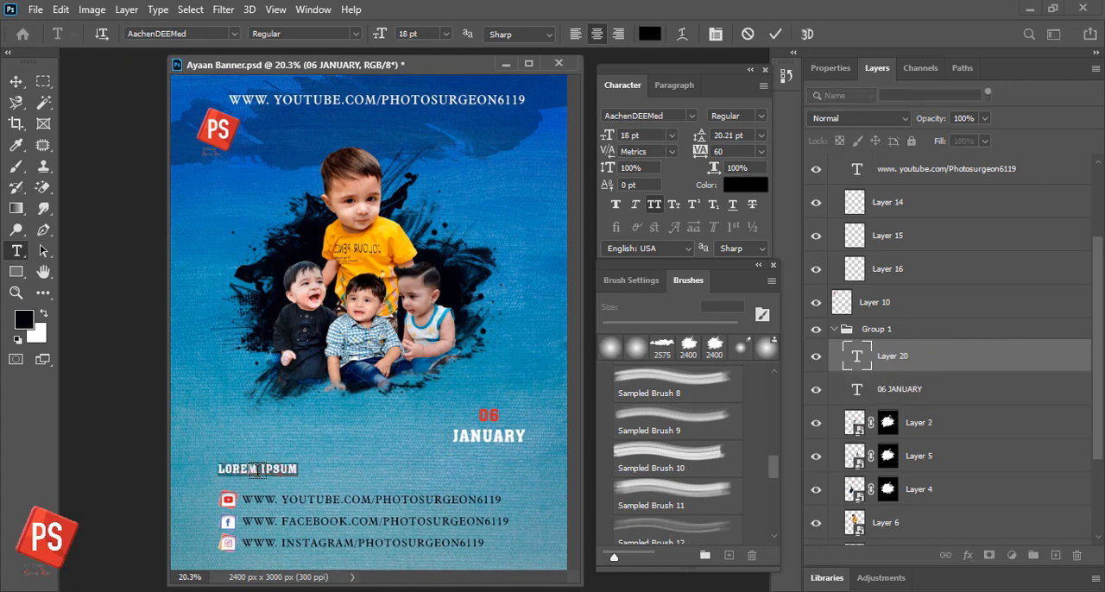
{"action": "key", "text": "BackSpace"}
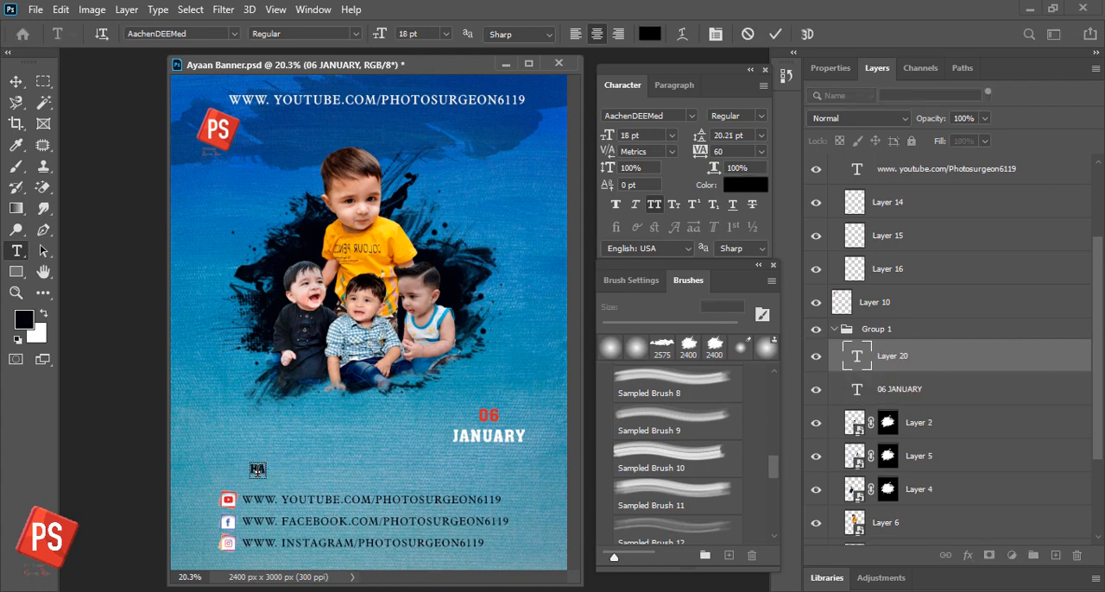
{"action": "type", "text": "HAPPY BIRTHDAY"}
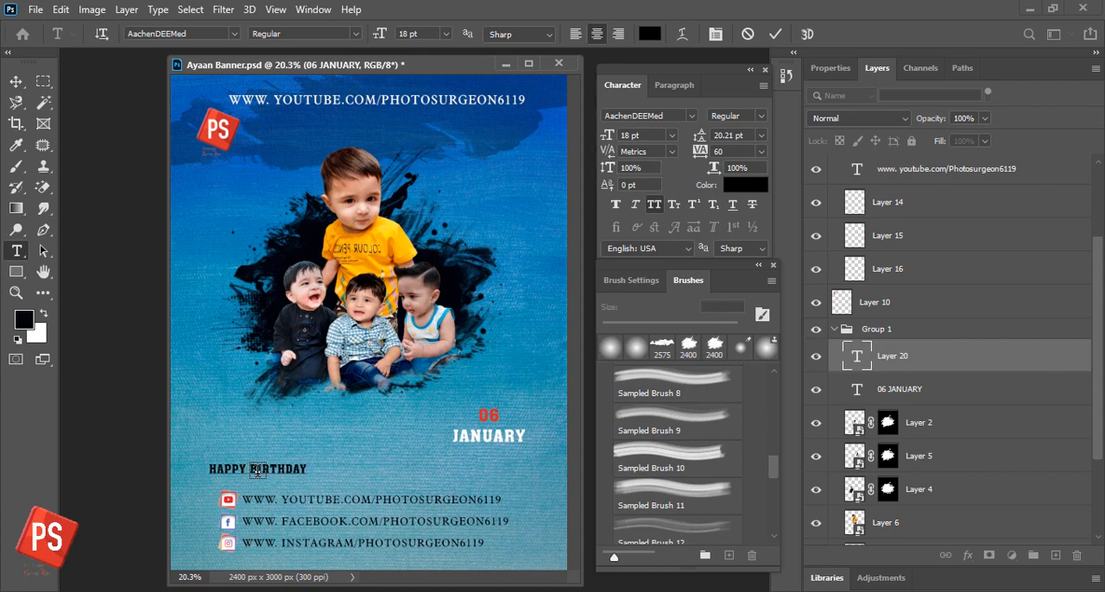
- Widen the HAPPY BIRTHDAY tracking to 540 and center the text over the social links
{"action": "key", "text": "ctrl+a"}
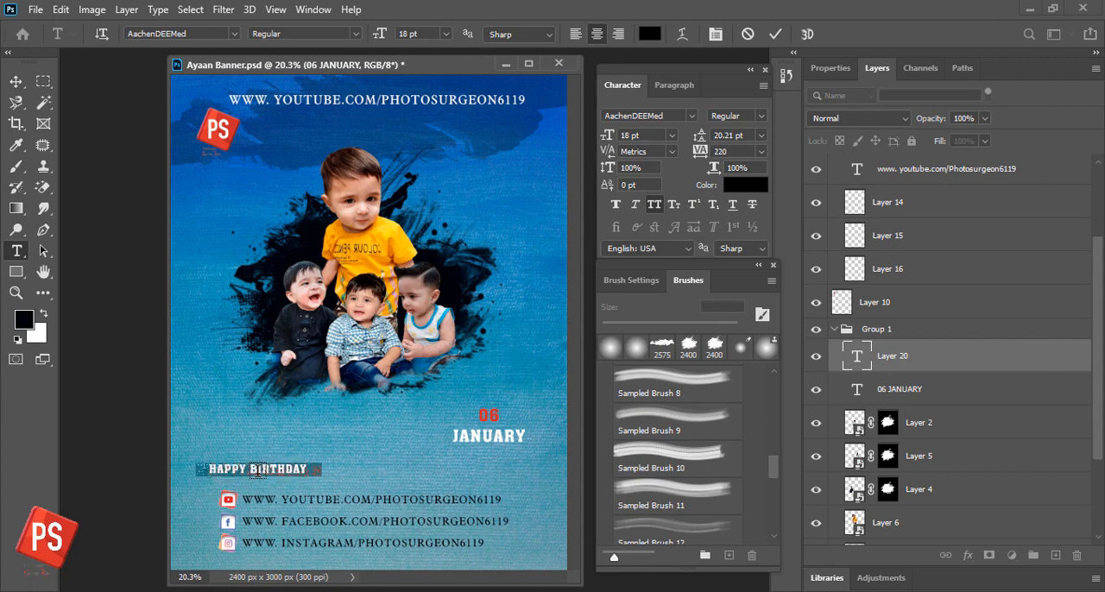
{"action": "key", "text": "Return"}
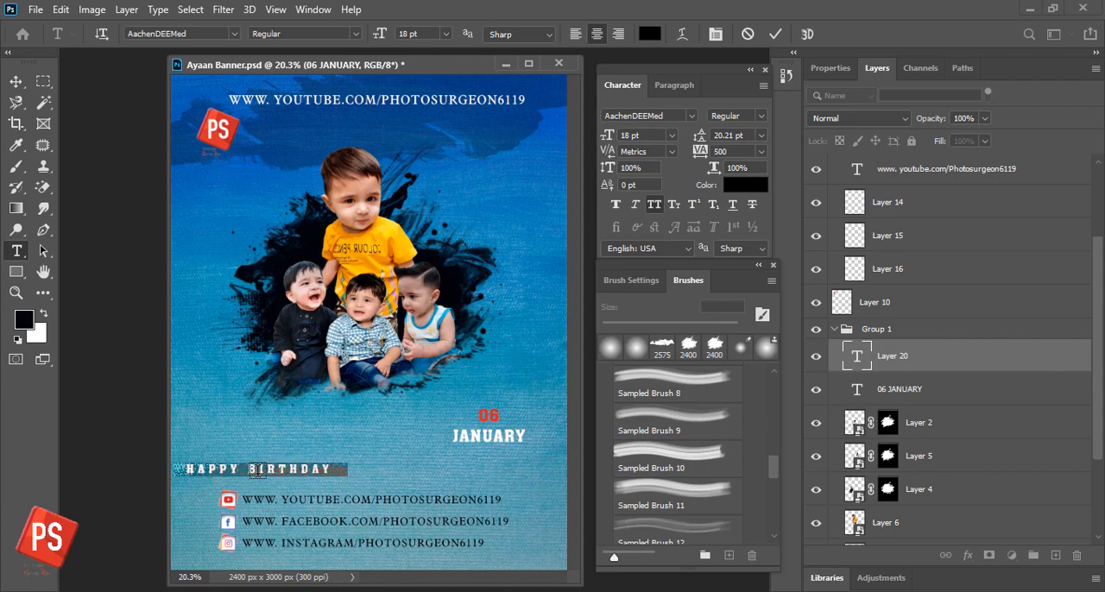
{"action": "key", "text": "alt+Right"}
{"action": "key", "text": "alt+Right"}
{"action": "key", "text": "ctrl+Return"}
{"action": "key", "text": "v"}
{"action": "left_click_drag", "start_coordinate": [257, 472], "coordinate": [357, 468]}
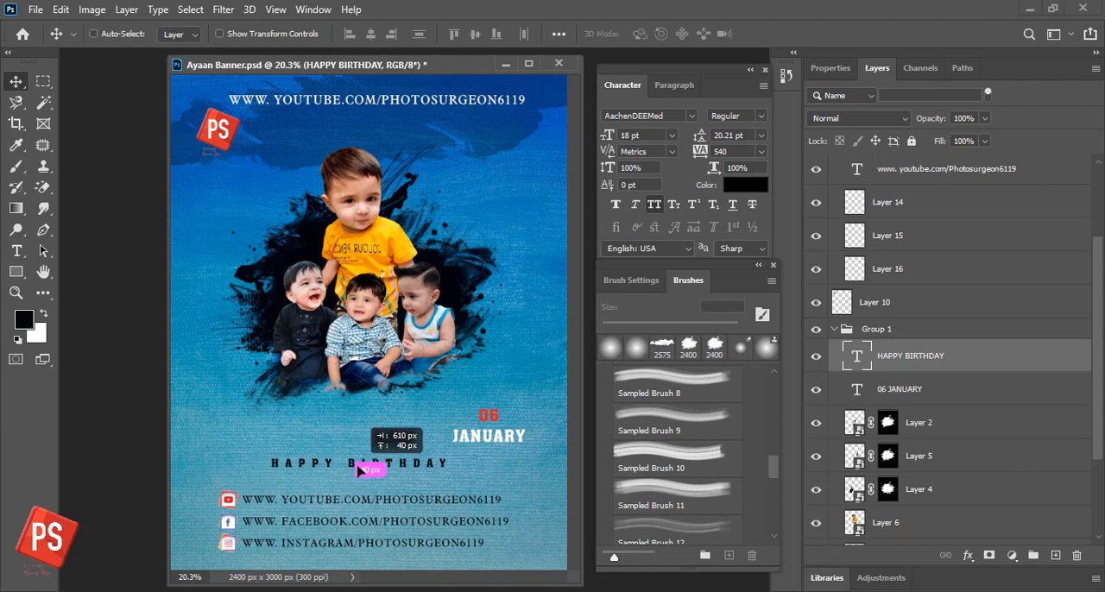
- Underline the HAPPY BIRTHDAY text and retype its final Y
{"action": "key", "text": "t"}
{"action": "left_click", "coordinate": [714, 33]}
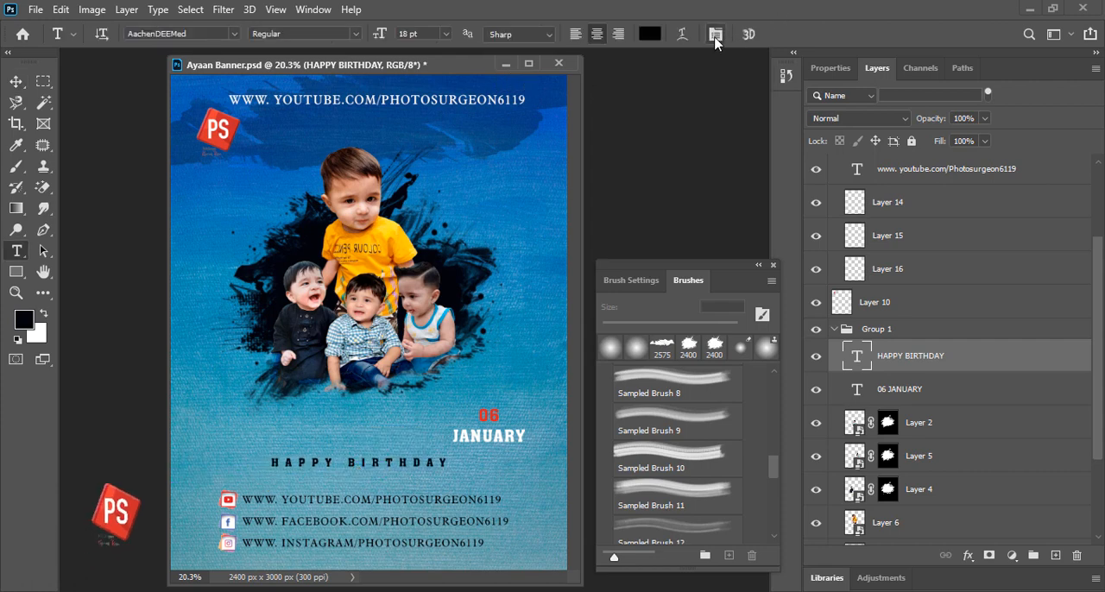
{"action": "left_click", "coordinate": [715, 34]}
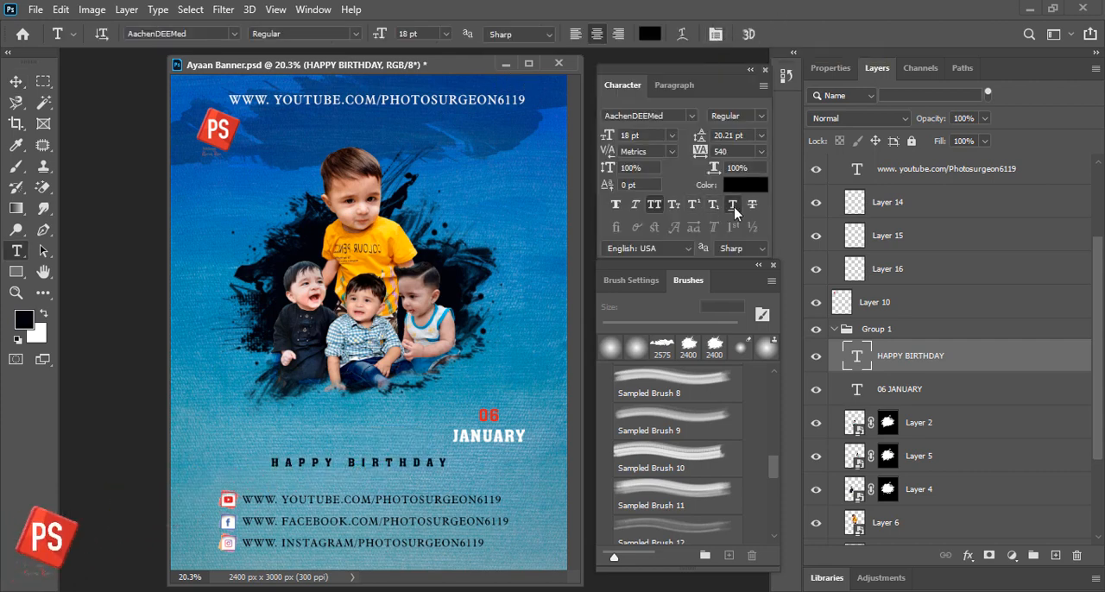
{"action": "left_click", "coordinate": [733, 205]}
{"action": "left_click", "coordinate": [450, 463]}
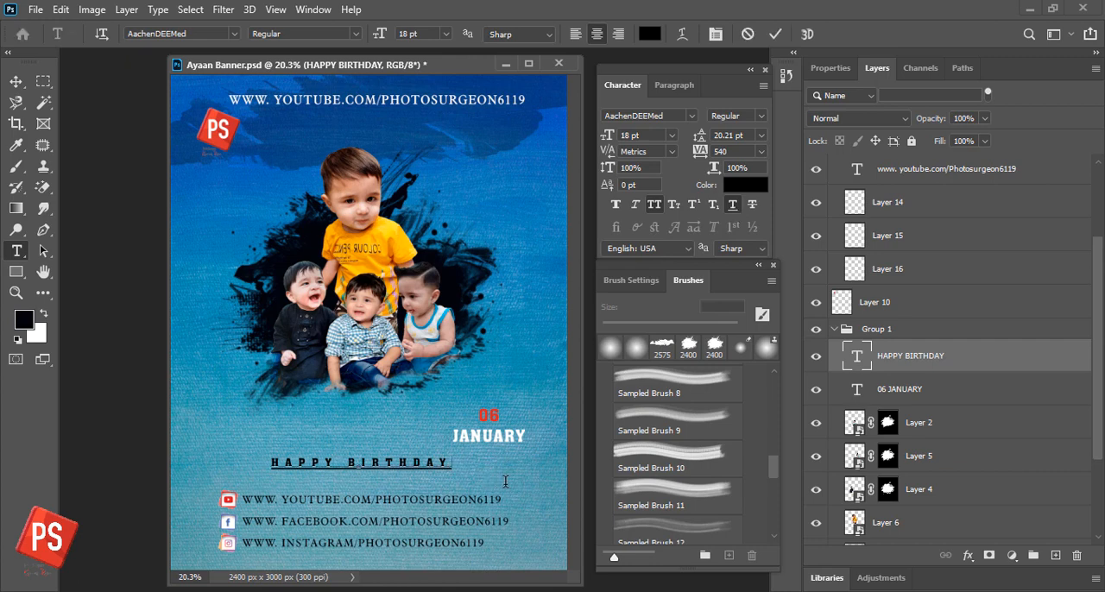
{"action": "key", "text": "BackSpace"}
{"action": "type", "text": "Y"}
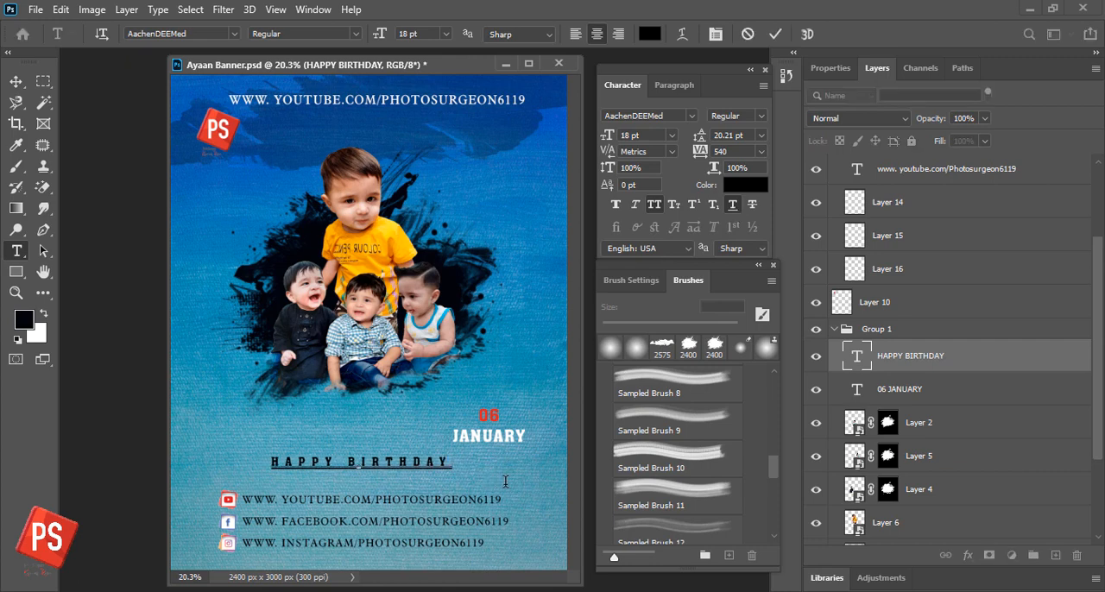
{"action": "key", "text": "ctrl+Return"}
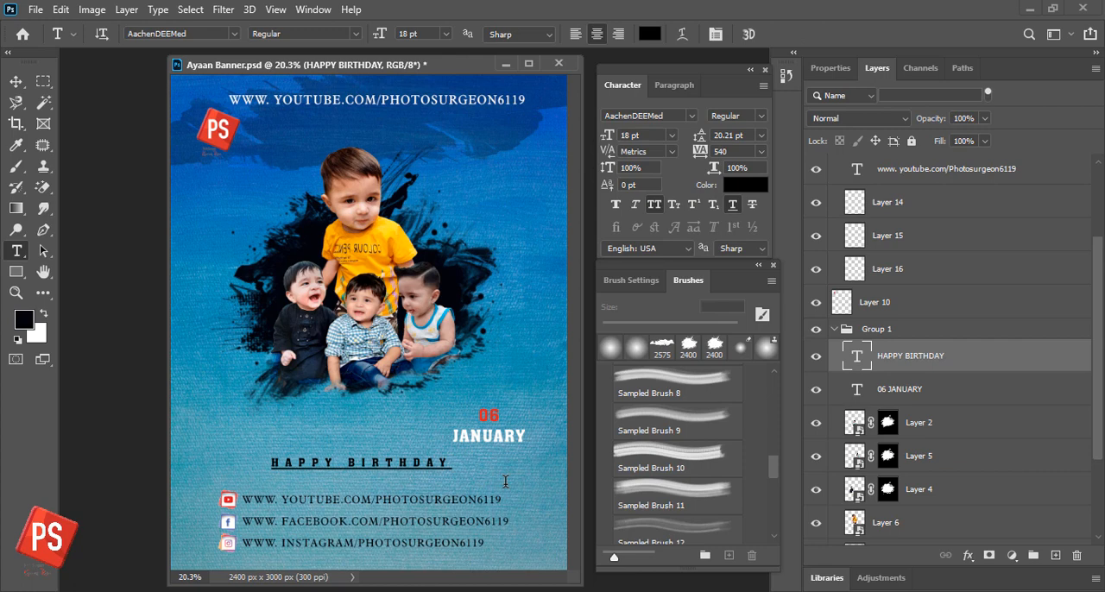
- Insert a leading space before HAPPY BIRTHDAY to extend its underline past the first letter
{"action": "triple_click", "coordinate": [439, 464]}
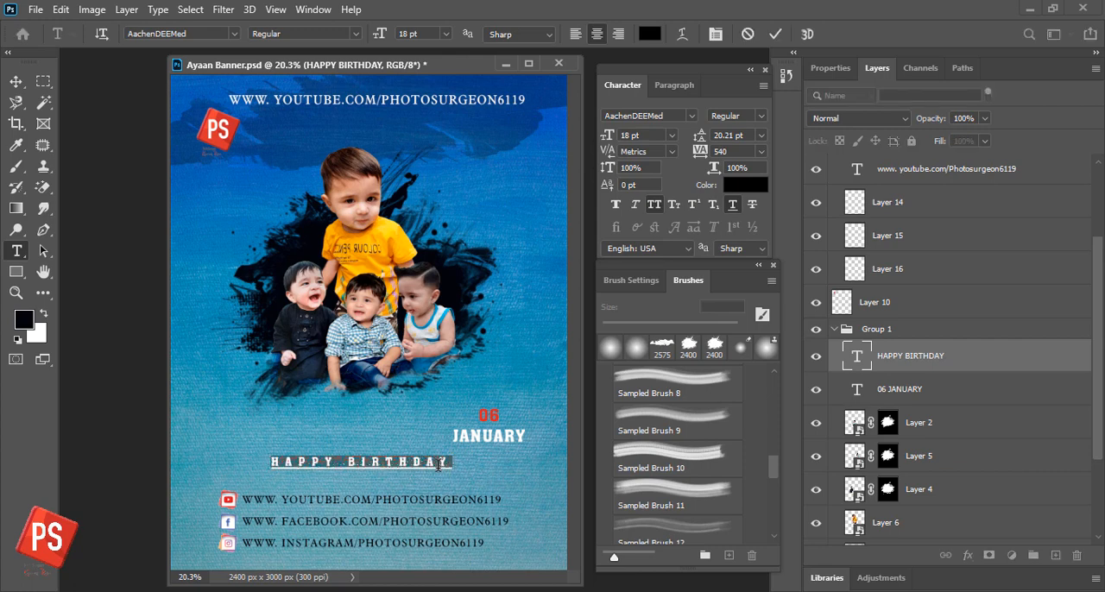
{"action": "key", "text": "ctrl+Return"}
{"action": "key", "text": "v"}
{"action": "left_click_drag", "start_coordinate": [393, 468], "coordinate": [397, 469]}
{"action": "key", "text": "t"}
{"action": "left_click", "coordinate": [356, 474]}
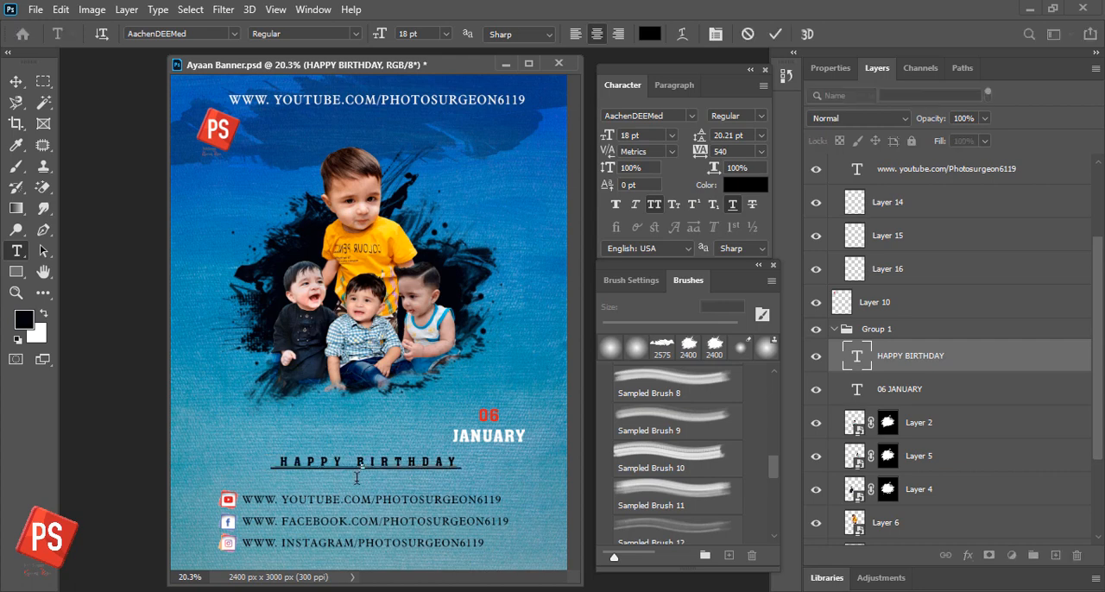
{"action": "key", "text": "ctrl+Return"}
{"action": "key", "text": "v"}
- Move the HAPPY BIRTHDAY text slightly lower toward the social links and save the banner
{"action": "key", "text": "ctrl+s"}
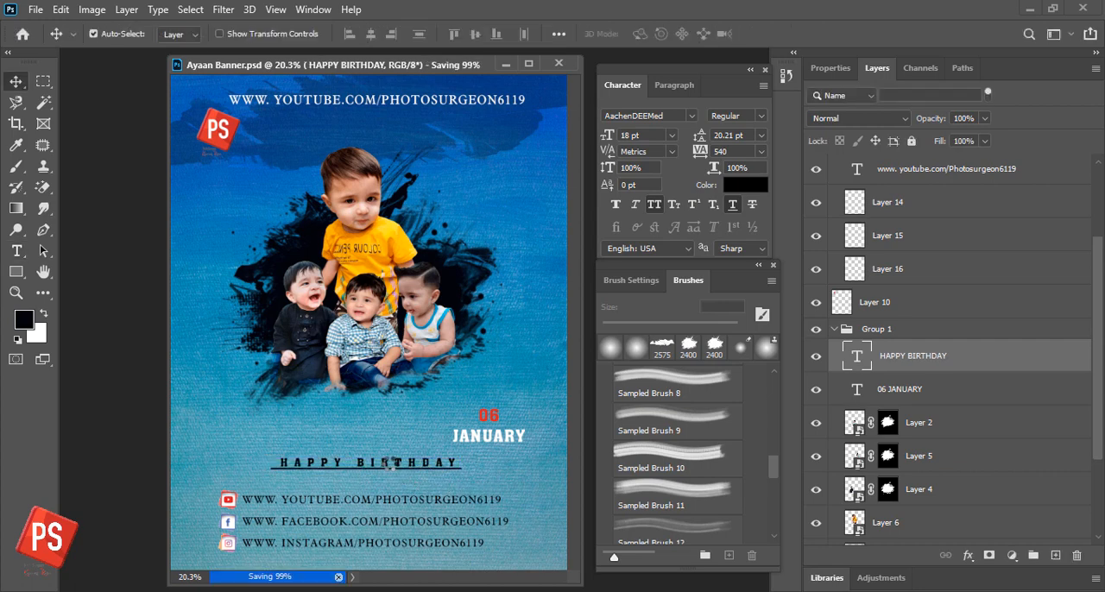
{"action": "left_click_drag", "start_coordinate": [389, 467], "coordinate": [391, 476]}
{"action": "key", "text": "ctrl+s"}
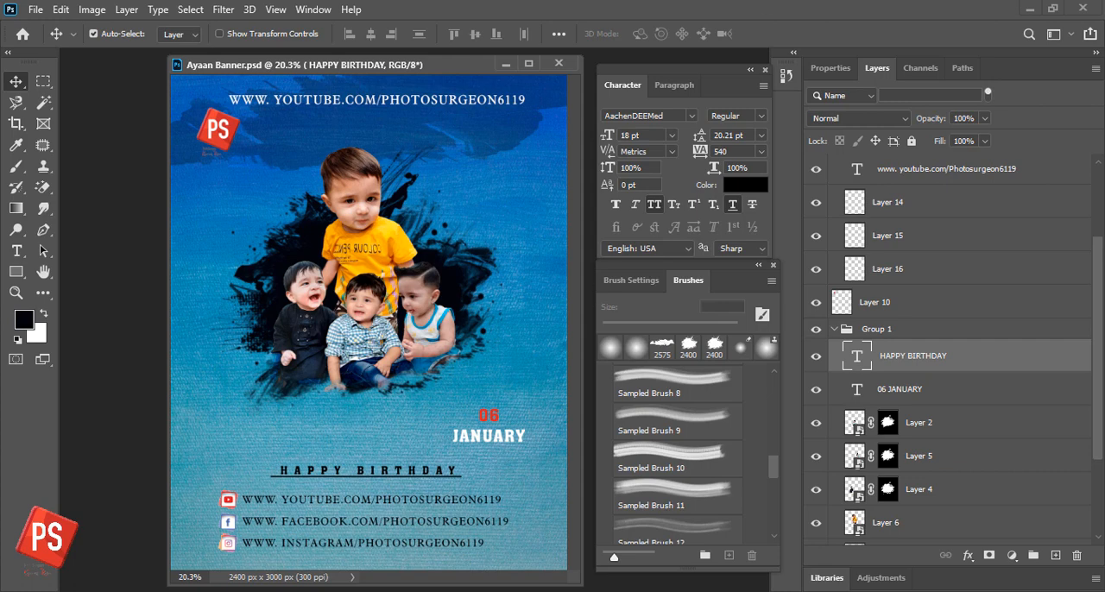
- Try Sampled Brush 10 and the 50 px textured tip angled at 14° for the Brush tool
{"action": "key", "text": "b"}
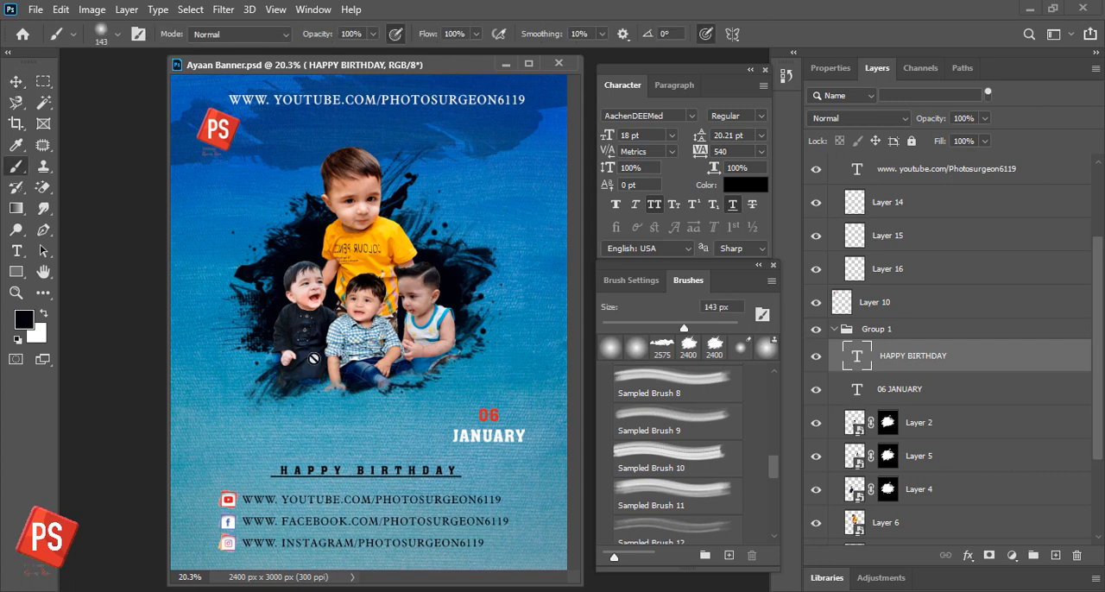
{"action": "scroll", "coordinate": [720, 486], "scroll_direction": "down", "scroll_amount": 1}
{"action": "scroll", "coordinate": [717, 490], "scroll_direction": "up", "scroll_amount": 2}
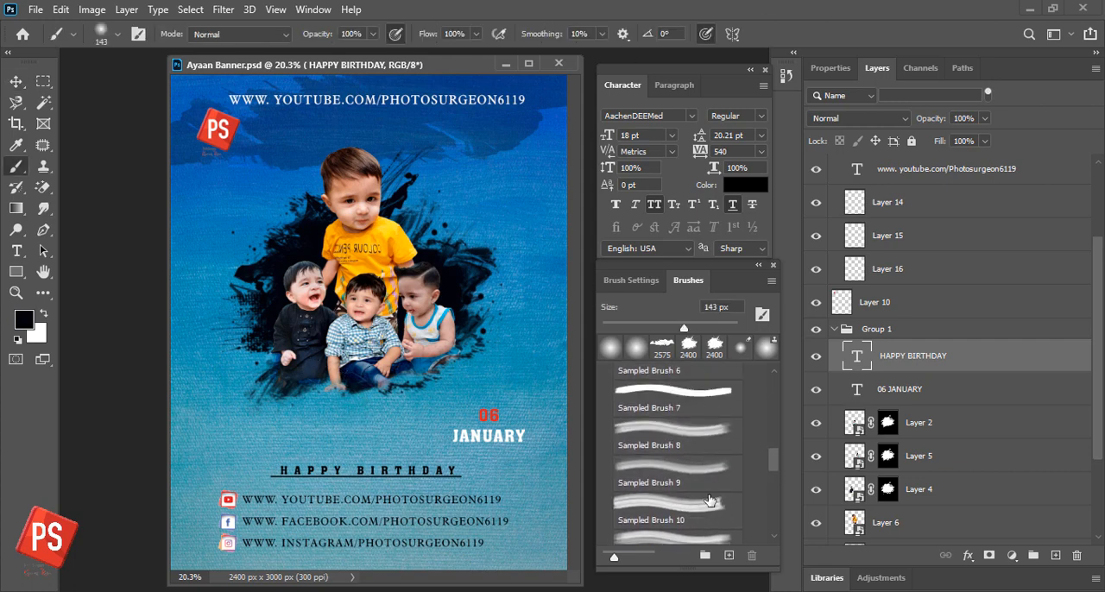
{"action": "left_click", "coordinate": [696, 506]}
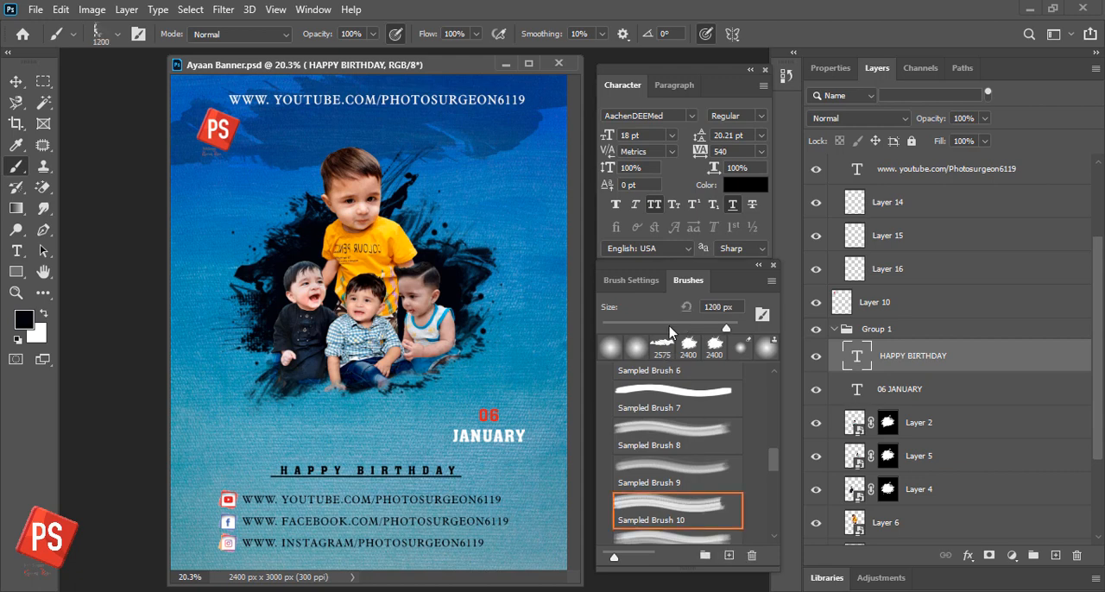
{"action": "left_click", "coordinate": [645, 285]}
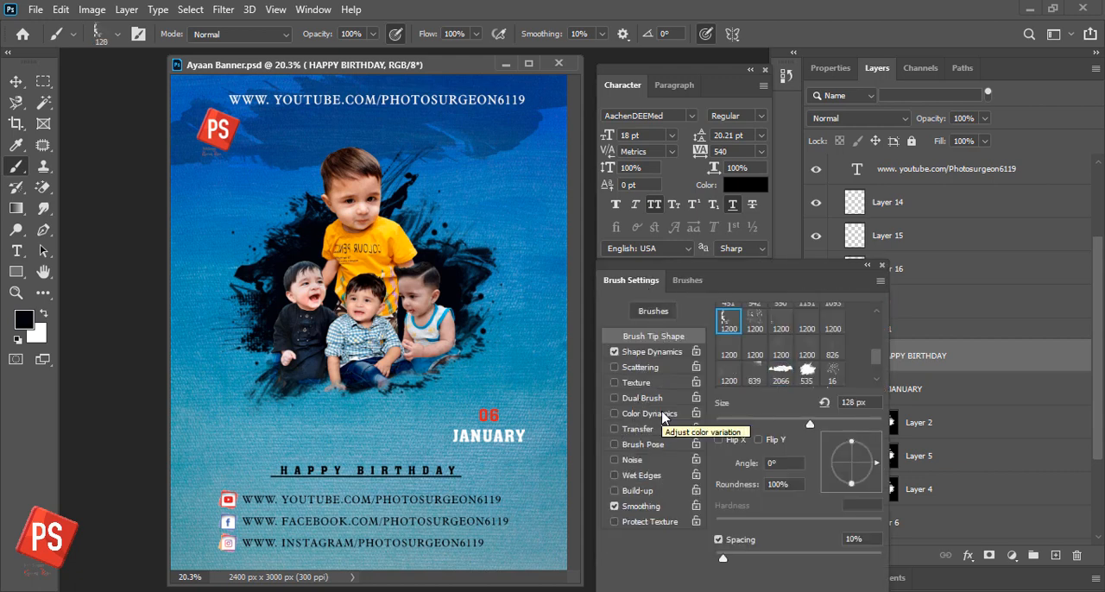
{"action": "scroll", "coordinate": [803, 354], "scroll_direction": "up", "scroll_amount": 3}
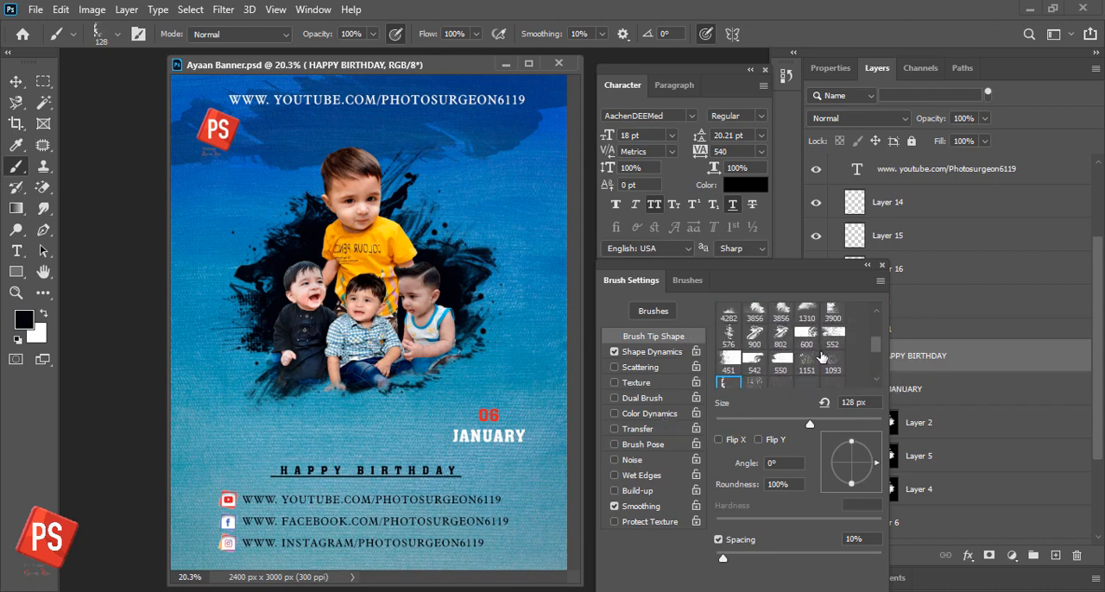
{"action": "scroll", "coordinate": [812, 359], "scroll_direction": "up", "scroll_amount": 5}
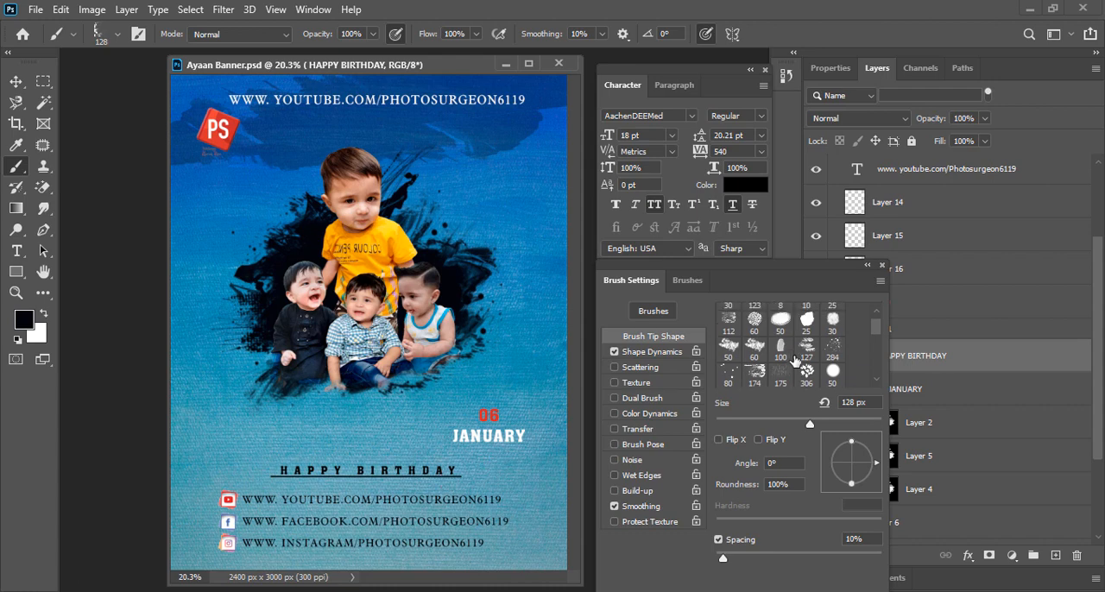
{"action": "left_click", "coordinate": [728, 348]}
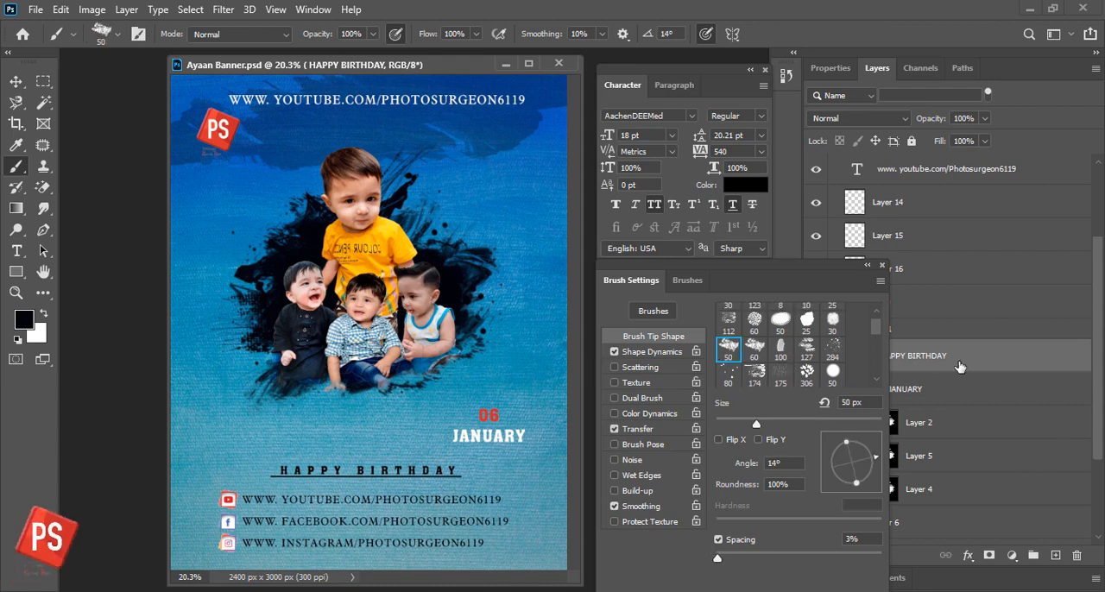
- Create a new layer above the HAPPY BIRTHDAY text and enlarge the brush to 80 px, keeping the black text color
{"action": "left_click", "coordinate": [1055, 555]}
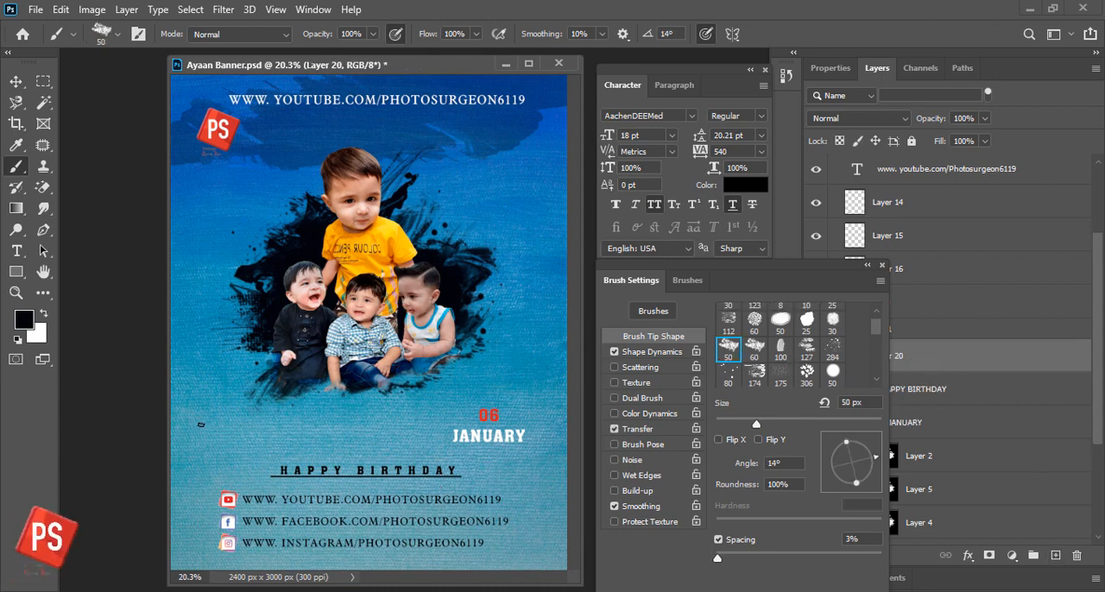
{"action": "key", "text": "bracketright"}
{"action": "key", "text": "bracketright"}
{"action": "key", "text": "bracketright"}
{"action": "left_click", "coordinate": [737, 185]}
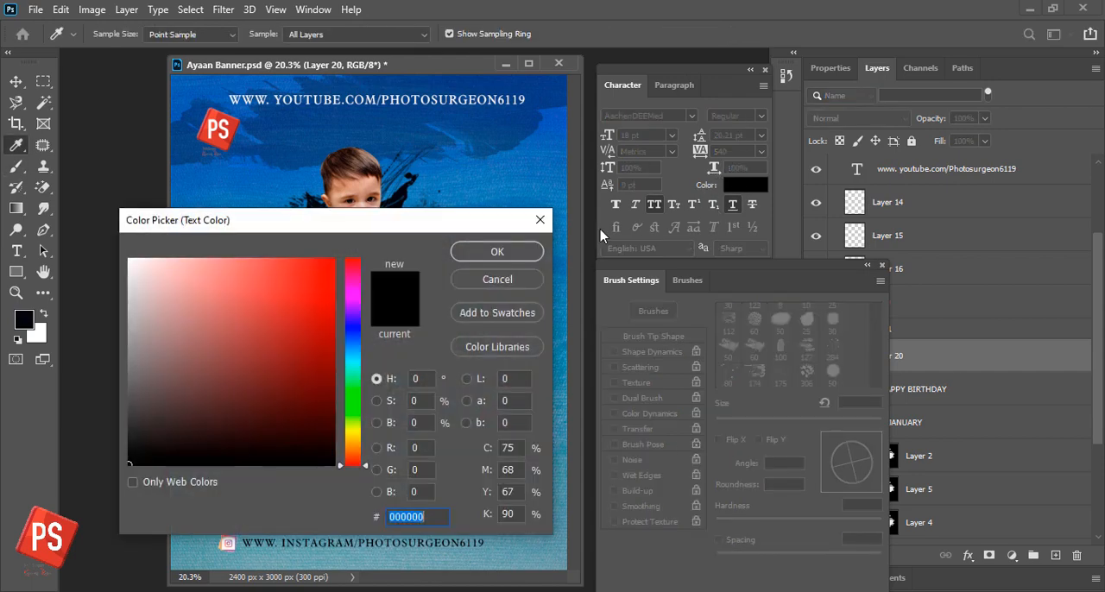
{"action": "left_click", "coordinate": [495, 251]}
- Reset the textured brush tip to 50 px and try rotating its angle to 177°
{"action": "left_click", "coordinate": [688, 281]}
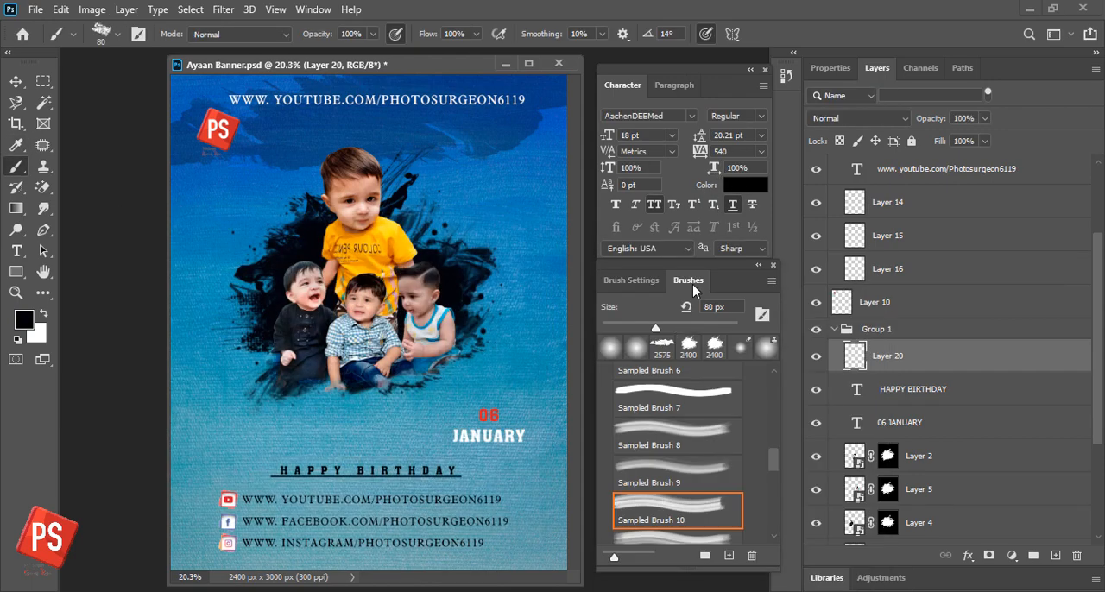
{"action": "left_click", "coordinate": [767, 317]}
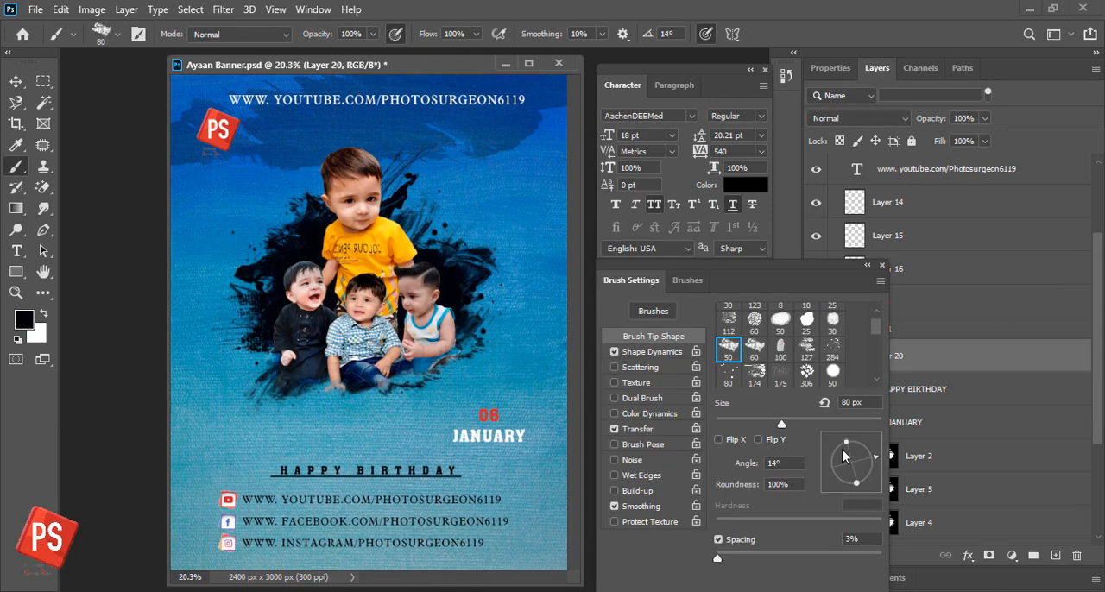
{"action": "left_click", "coordinate": [727, 349]}
{"action": "mouse_move", "coordinate": [855, 467]}
{"action": "left_mouse_down"}
{"action": "mouse_move", "coordinate": [838, 456]}
{"action": "mouse_move", "coordinate": [828, 469]}
{"action": "left_mouse_up"}
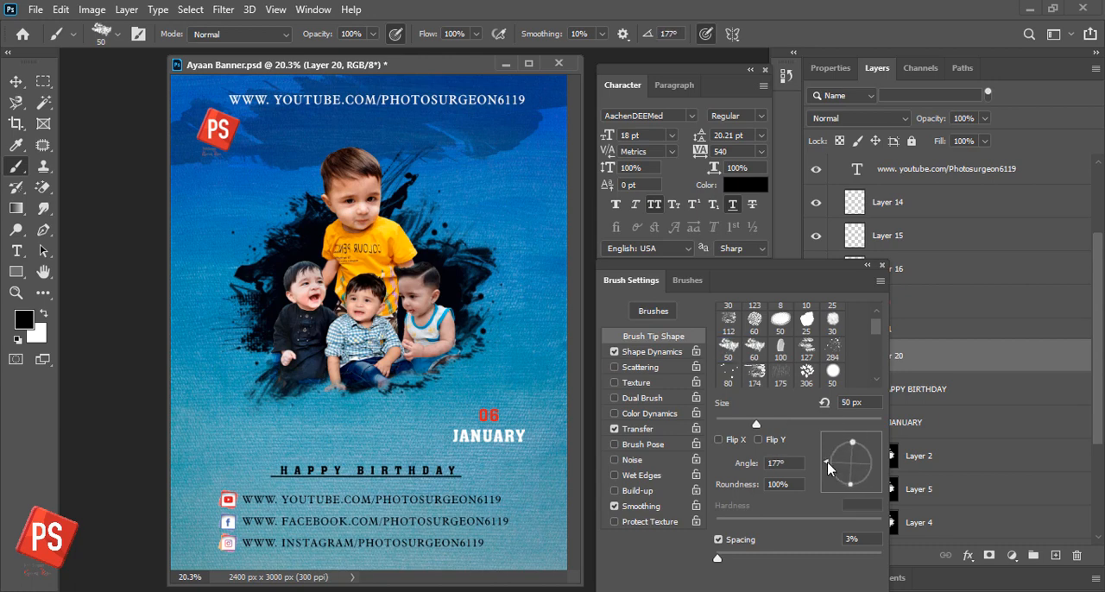
{"action": "left_click", "coordinate": [660, 314]}
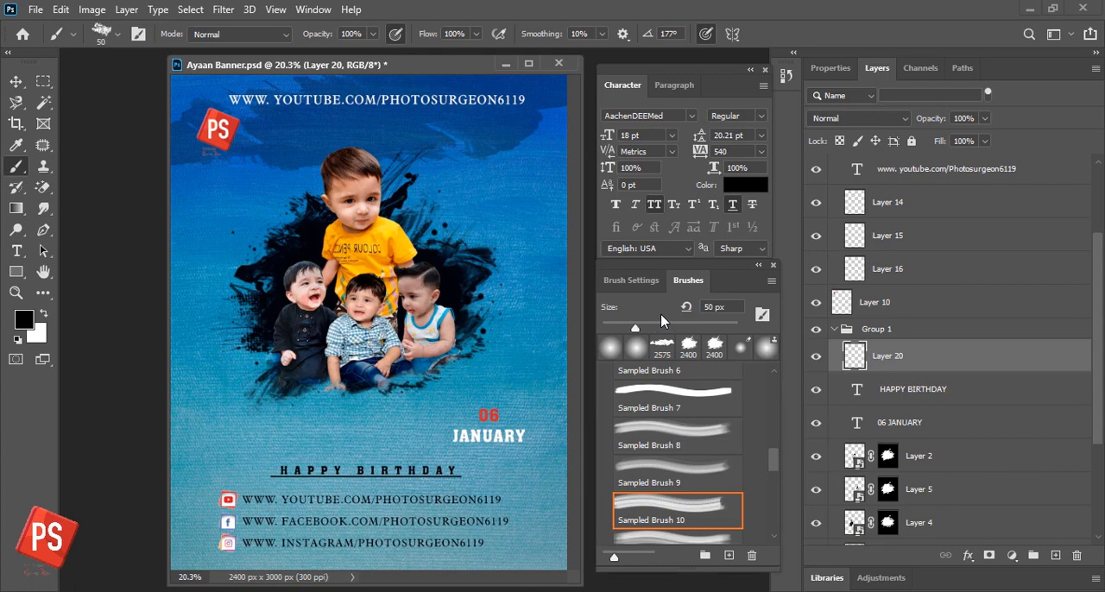
{"action": "double_click", "coordinate": [689, 505]}
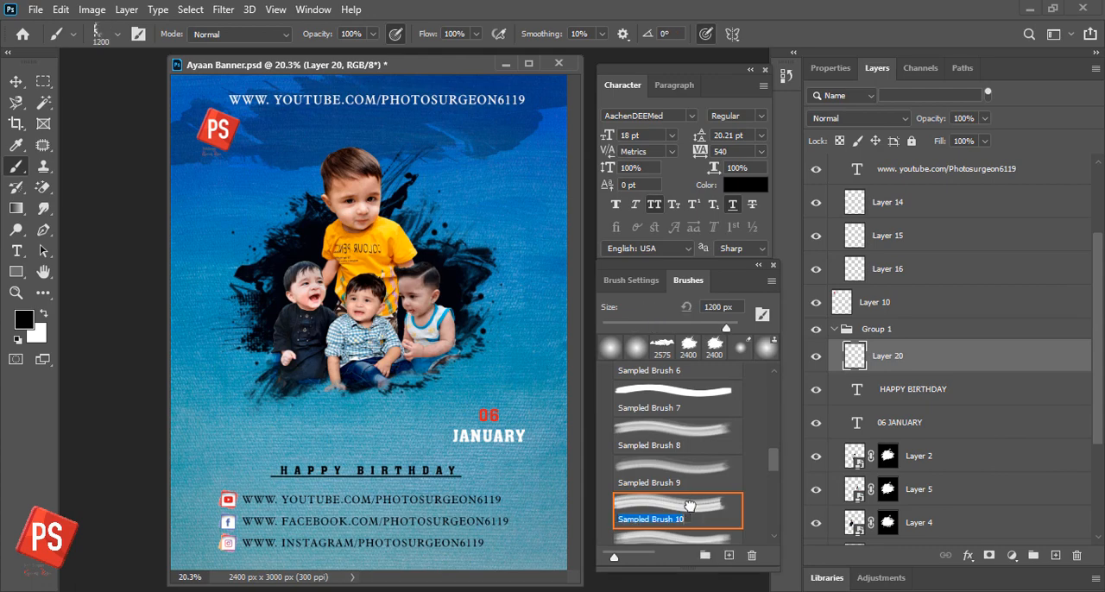
{"action": "double_click", "coordinate": [926, 363]}
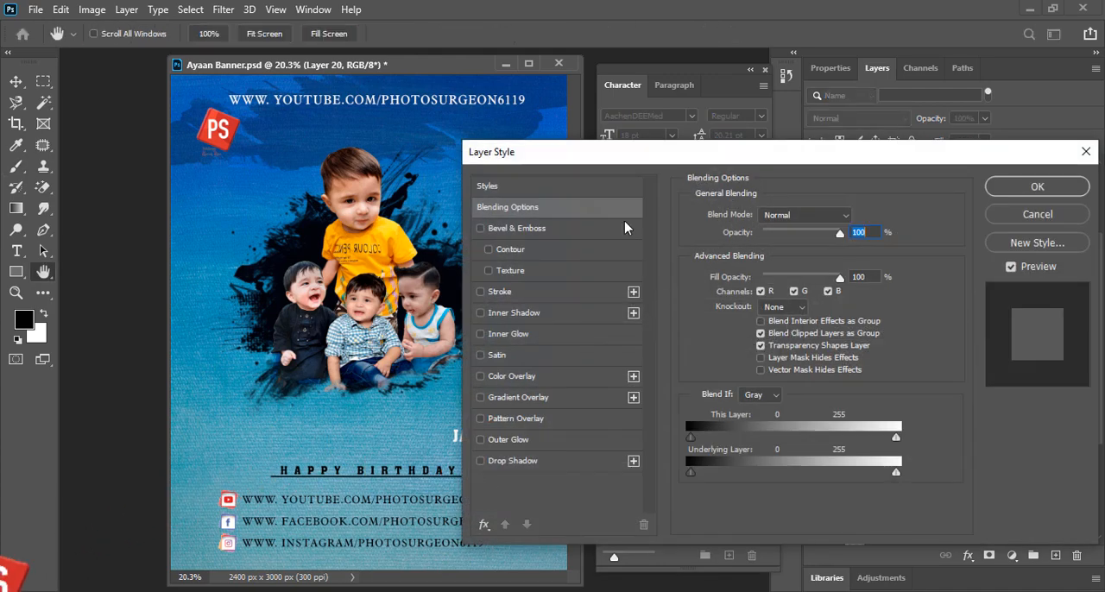
{"action": "left_click", "coordinate": [1037, 215]}
{"action": "key", "text": "b"}
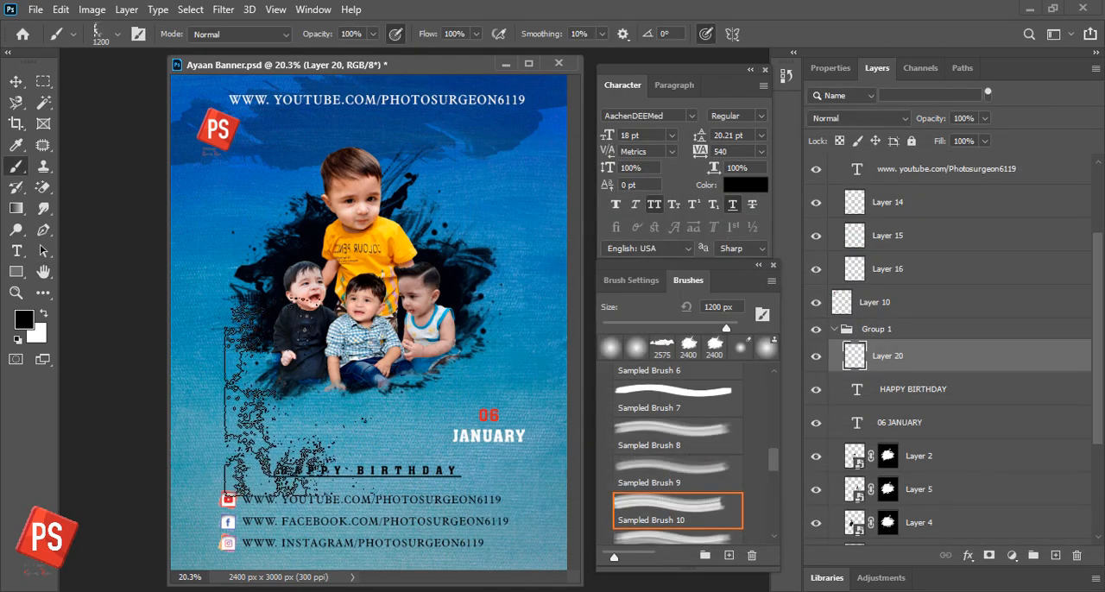
- Choose the 50 px textured brush tip angled at 14° and leave Transfer and Color Dynamics off
{"action": "left_click", "coordinate": [631, 279]}
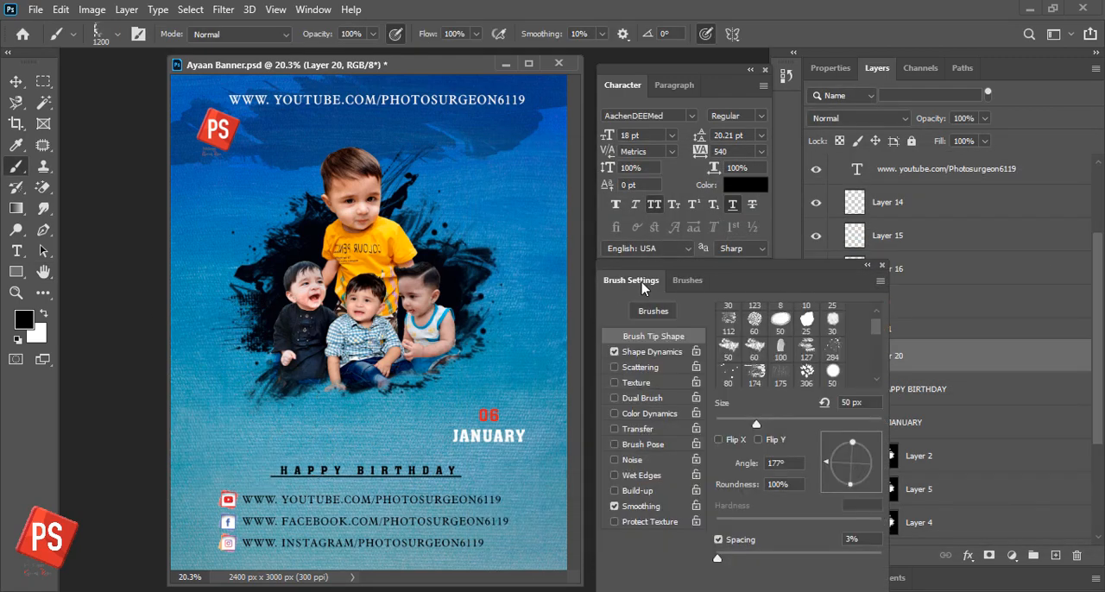
{"action": "scroll", "coordinate": [806, 357], "scroll_direction": "up", "scroll_amount": 2}
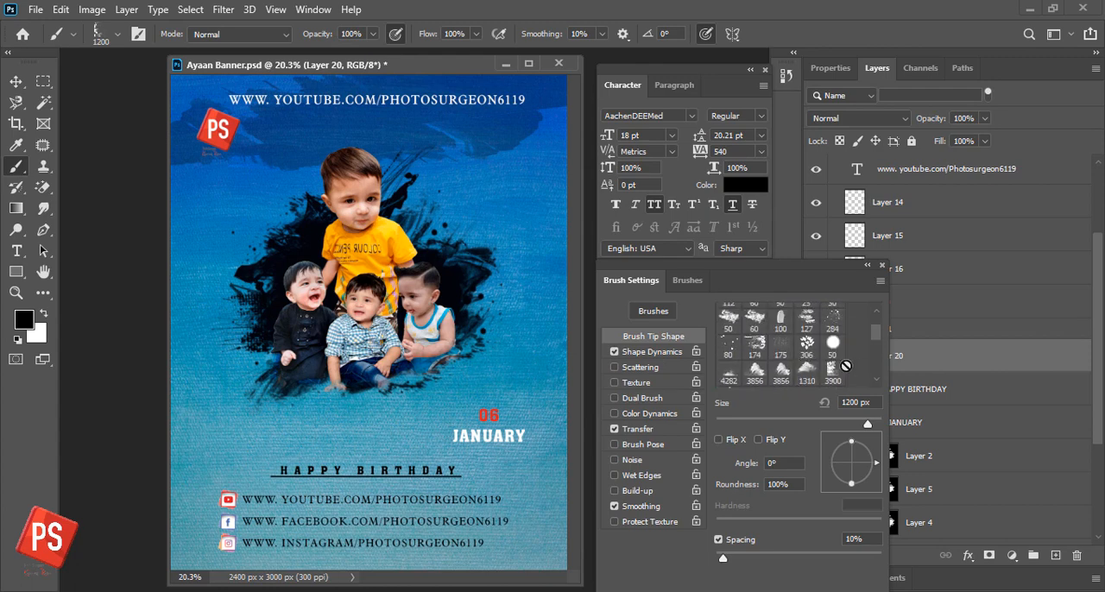
{"action": "left_click", "coordinate": [730, 347]}
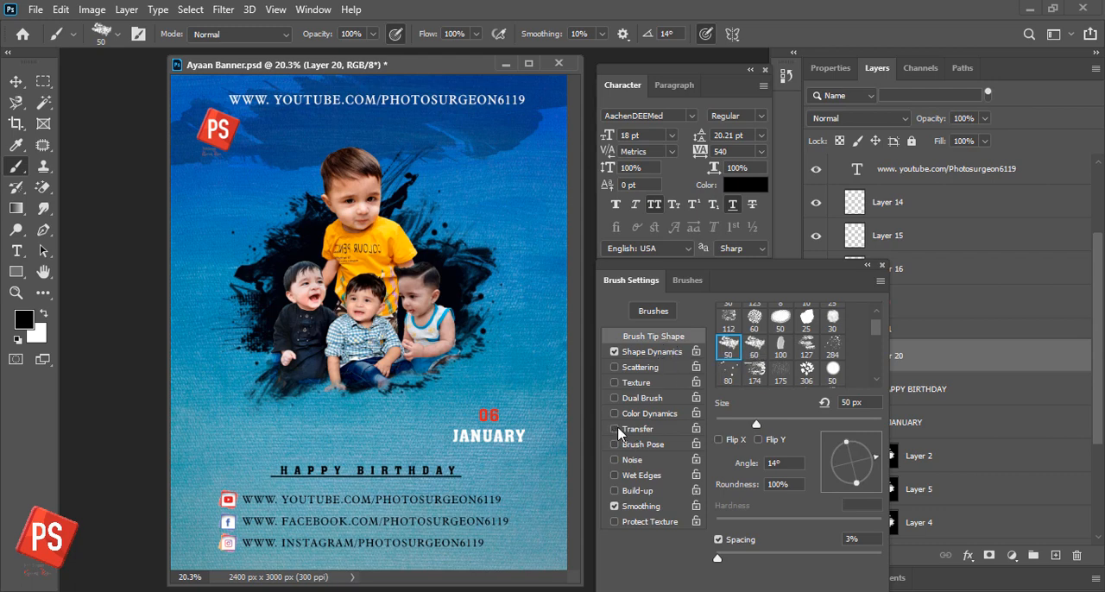
{"action": "left_click", "coordinate": [650, 414]}
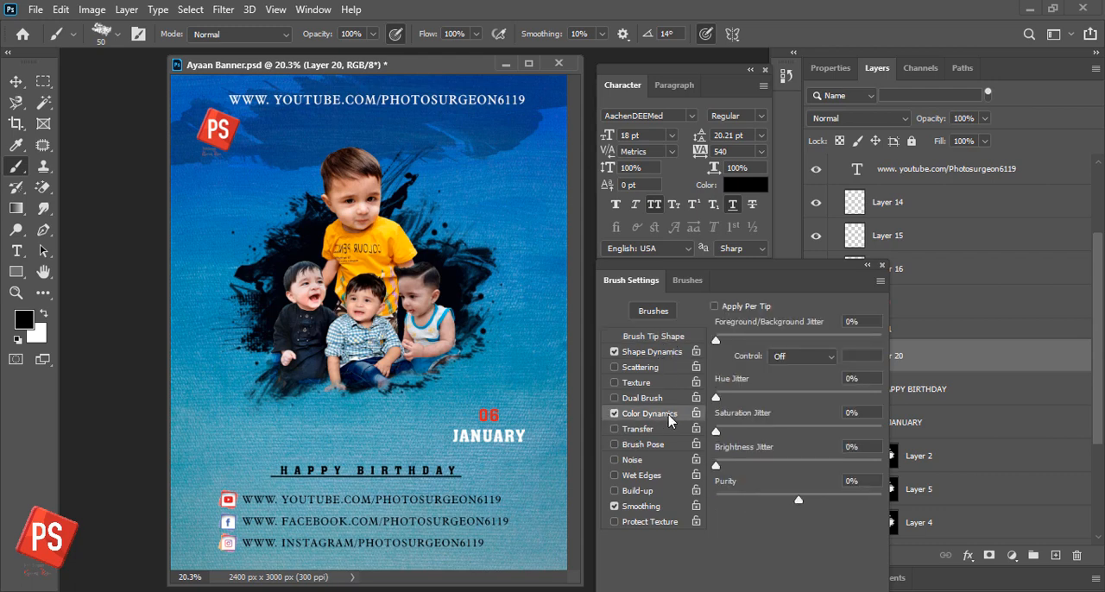
{"action": "left_click", "coordinate": [617, 414]}
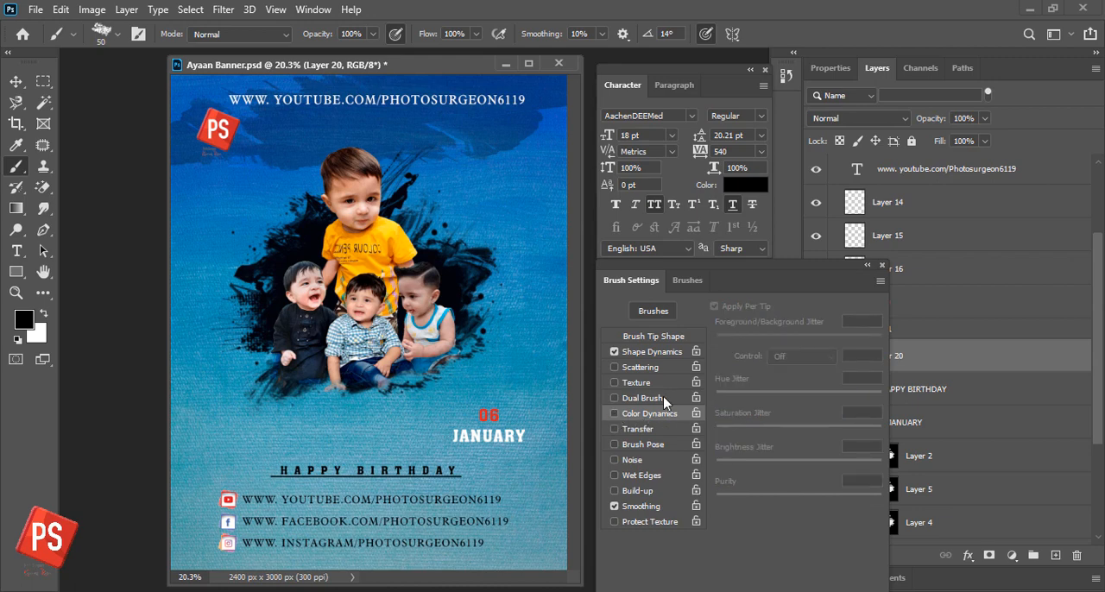
- Adjust the angle jitter control in the brush's Shape Dynamics and enlarge the brush to 78 px
{"action": "left_click", "coordinate": [652, 352]}
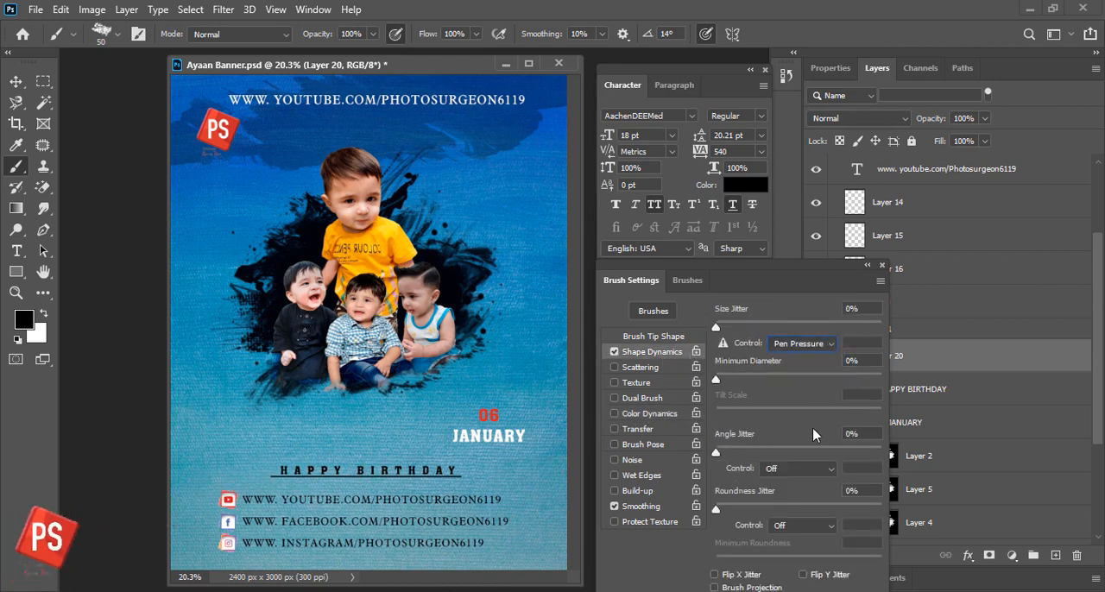
{"action": "left_click", "coordinate": [799, 469]}
{"action": "left_click", "coordinate": [817, 502]}
{"action": "left_click", "coordinate": [687, 280]}
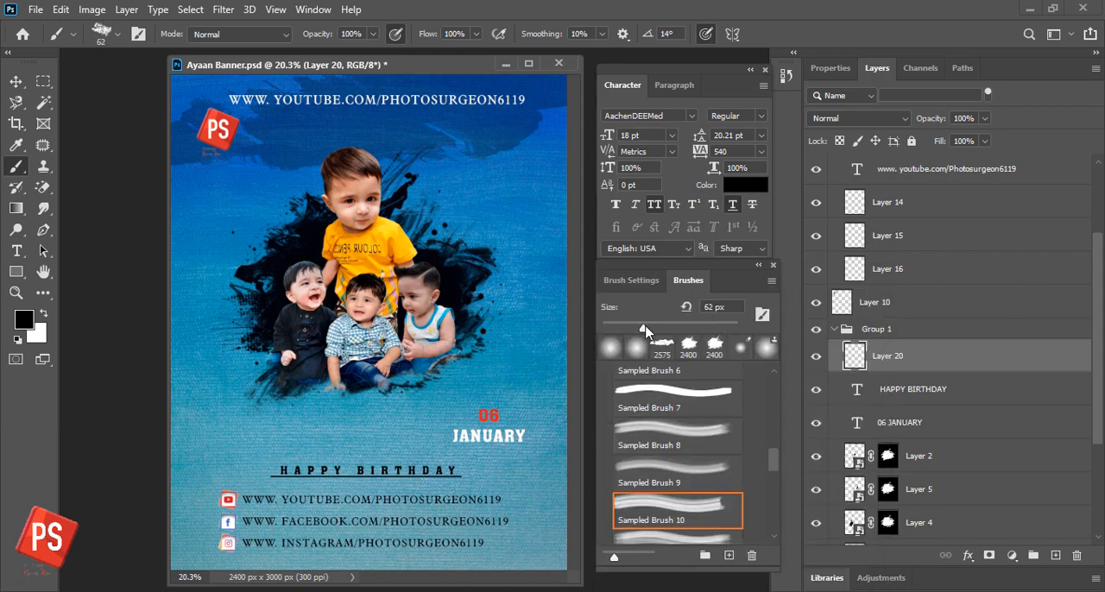
{"action": "left_click_drag", "start_coordinate": [646, 329], "coordinate": [654, 330]}
- Hand-paint the boy's name in large black capital letters across the lower photos above HAPPY BIRTHDAY, and save the banner
{"action": "mouse_move", "coordinate": [180, 448]}
{"action": "left_mouse_down"}
{"action": "mouse_move", "coordinate": [258, 348]}
{"action": "mouse_move", "coordinate": [259, 433]}
{"action": "mouse_move", "coordinate": [265, 452]}
{"action": "mouse_move", "coordinate": [302, 432]}
{"action": "left_mouse_up"}
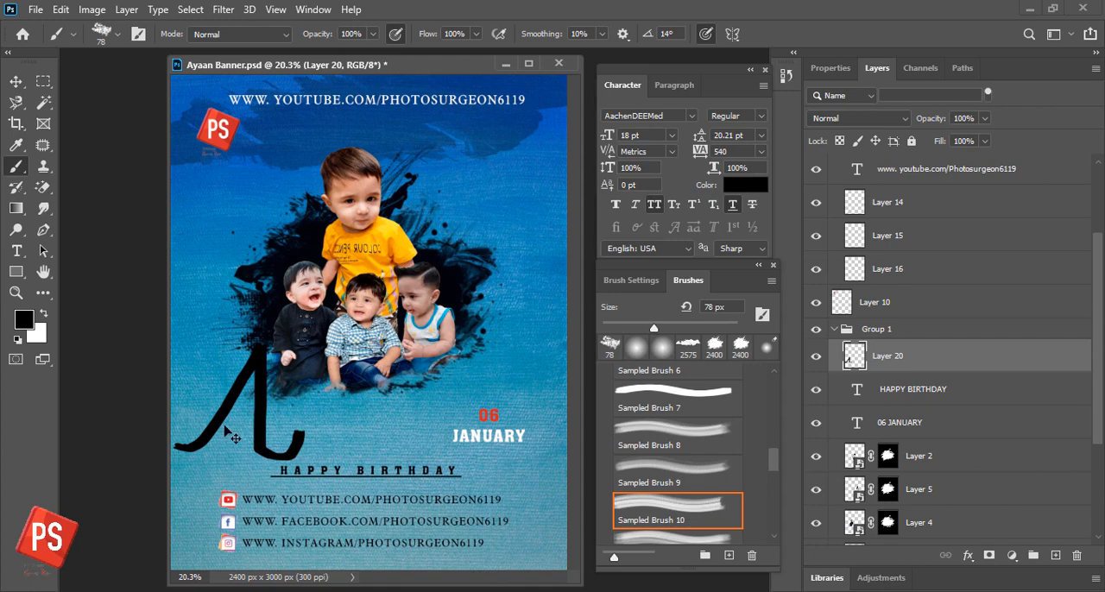
{"action": "key", "text": "ctrl+z"}
{"action": "mouse_move", "coordinate": [200, 442]}
{"action": "left_mouse_down"}
{"action": "mouse_move", "coordinate": [226, 334]}
{"action": "mouse_move", "coordinate": [258, 442]}
{"action": "left_mouse_up"}
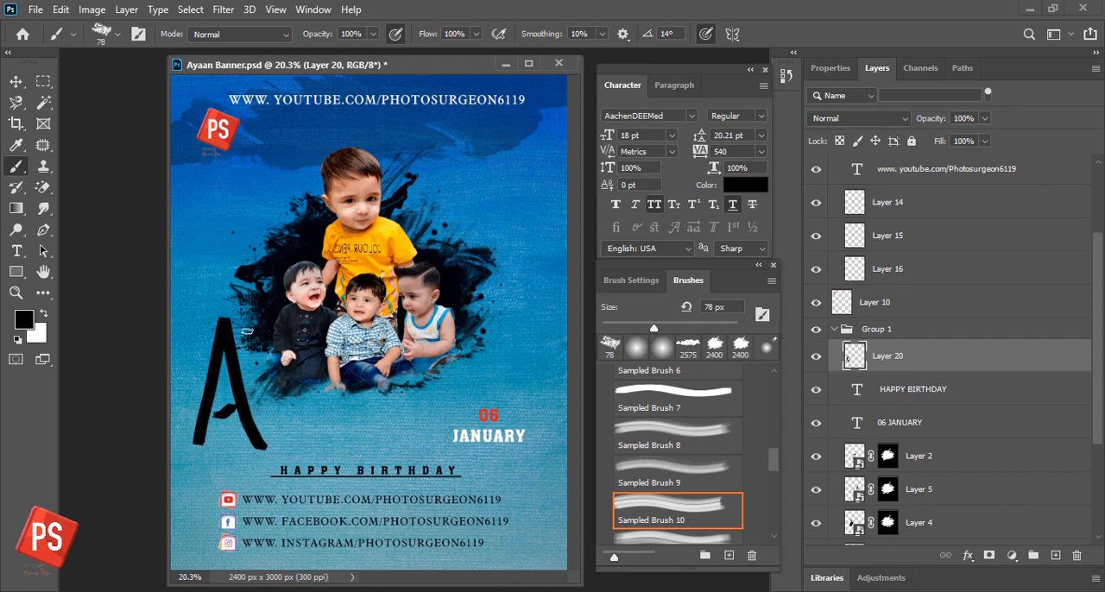
{"action": "mouse_move", "coordinate": [246, 330]}
{"action": "left_mouse_down"}
{"action": "mouse_move", "coordinate": [284, 385]}
{"action": "mouse_move", "coordinate": [295, 369]}
{"action": "mouse_move", "coordinate": [280, 458]}
{"action": "left_mouse_up"}
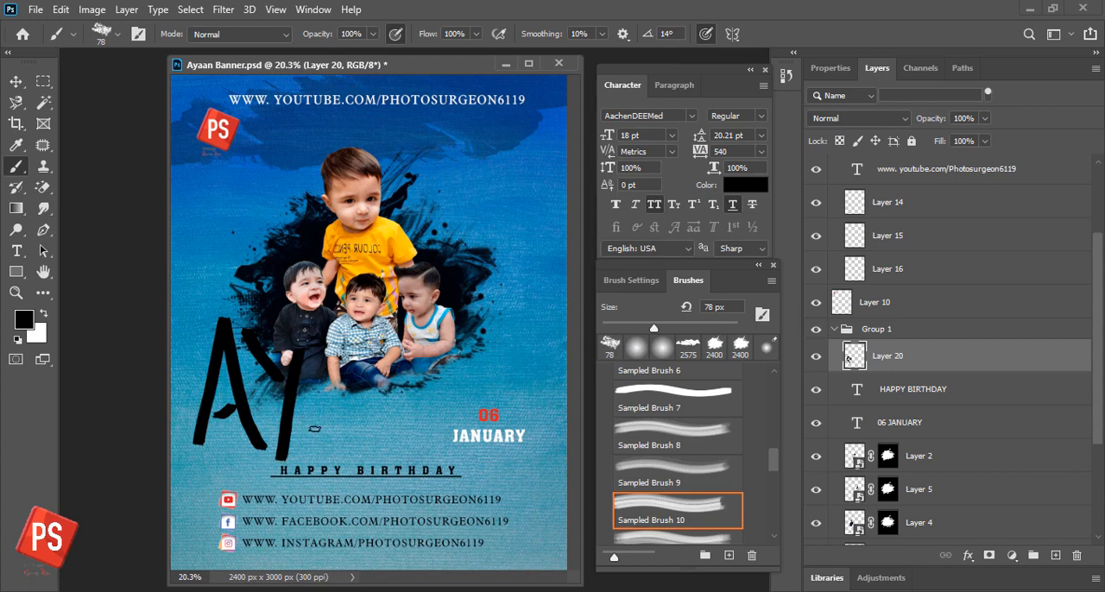
{"action": "mouse_move", "coordinate": [310, 418]}
{"action": "left_mouse_down"}
{"action": "mouse_move", "coordinate": [356, 435]}
{"action": "mouse_move", "coordinate": [357, 449]}
{"action": "mouse_move", "coordinate": [360, 333]}
{"action": "mouse_move", "coordinate": [401, 450]}
{"action": "left_mouse_up"}
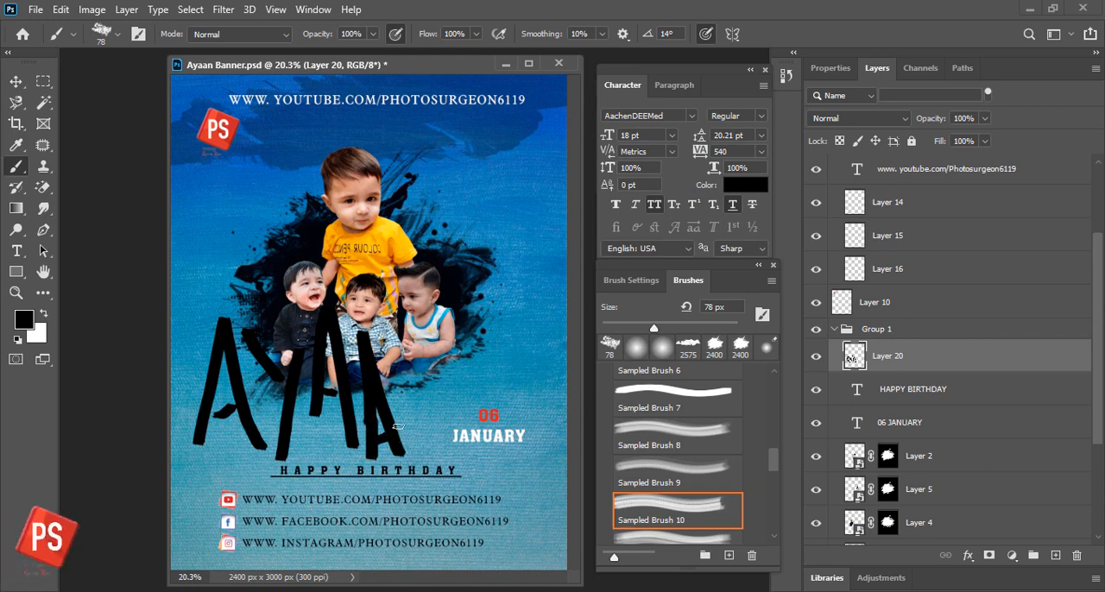
{"action": "mouse_move", "coordinate": [407, 425]}
{"action": "left_mouse_down"}
{"action": "mouse_move", "coordinate": [404, 345]}
{"action": "mouse_move", "coordinate": [433, 412]}
{"action": "mouse_move", "coordinate": [475, 303]}
{"action": "left_mouse_up"}
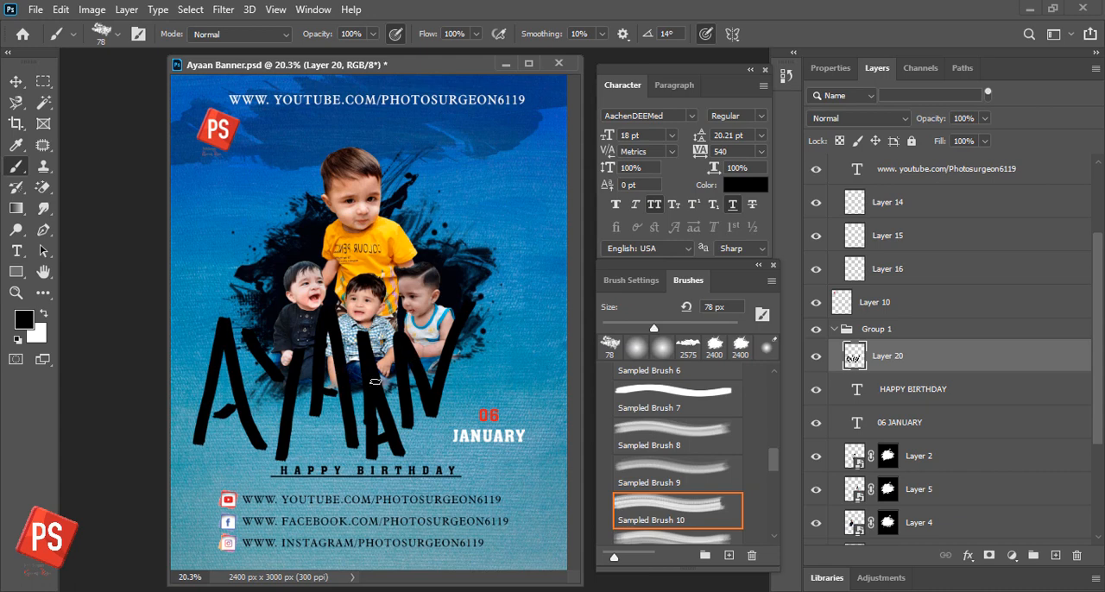
{"action": "left_click", "coordinate": [19, 83]}
{"action": "key", "text": "ctrl+s"}
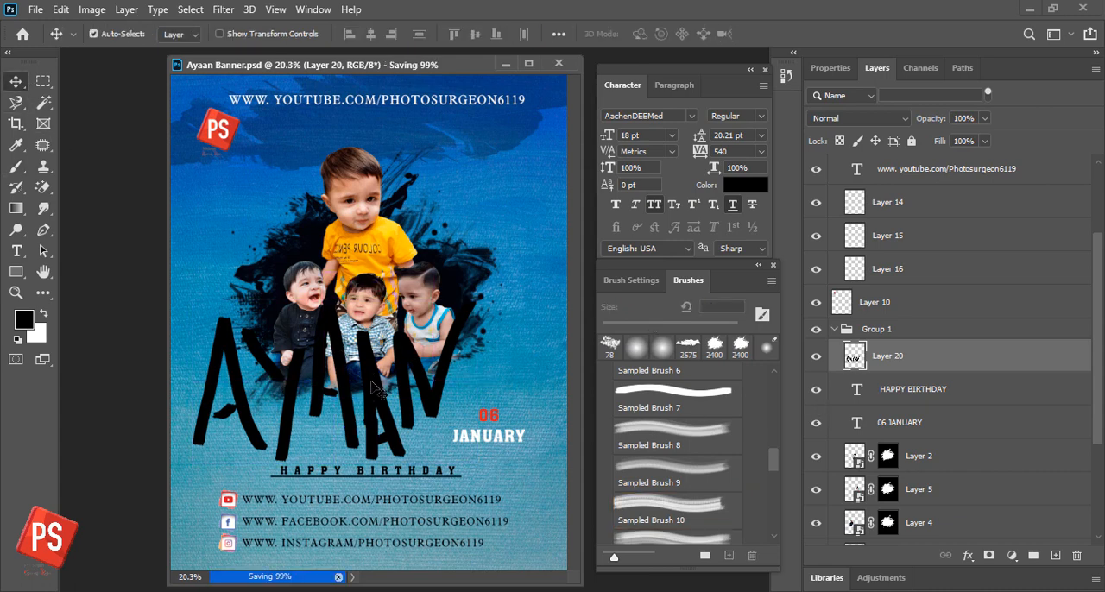
- Scale down the painted name, tilt it about -3.8°, and position it just above the HAPPY BIRTHDAY text
{"action": "key", "text": "ctrl+t"}
{"action": "left_click_drag", "start_coordinate": [476, 300], "coordinate": [442, 319]}
{"action": "left_click_drag", "start_coordinate": [475, 387], "coordinate": [475, 376]}
{"action": "left_click_drag", "start_coordinate": [378, 423], "coordinate": [399, 421]}
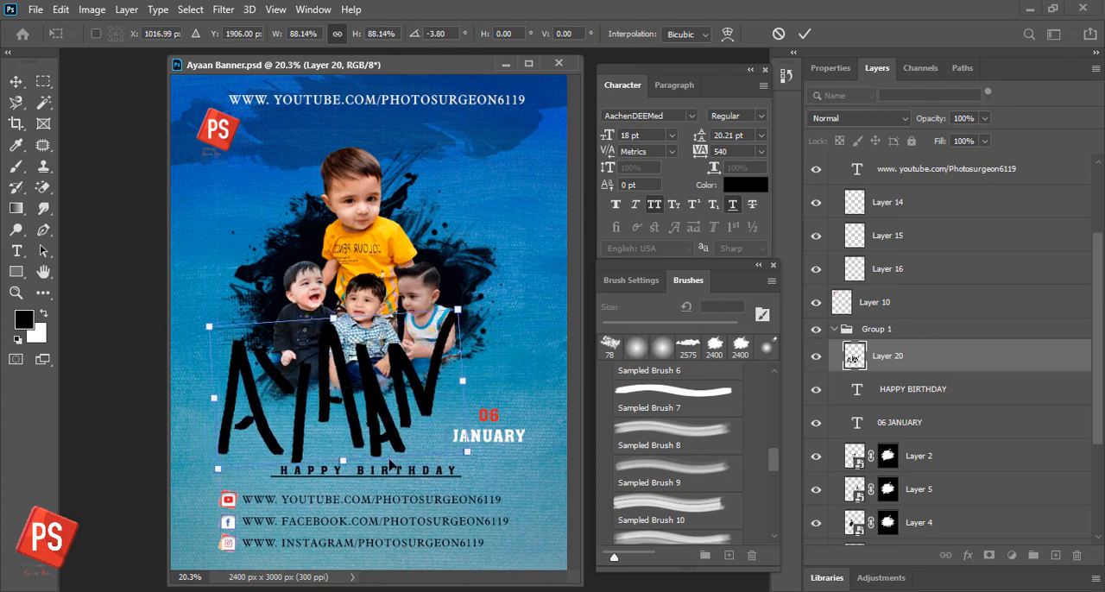
{"action": "left_click_drag", "start_coordinate": [468, 453], "coordinate": [452, 434]}
{"action": "left_click_drag", "start_coordinate": [368, 398], "coordinate": [369, 396]}
{"action": "key", "text": "Return"}
{"action": "double_click", "coordinate": [865, 366]}
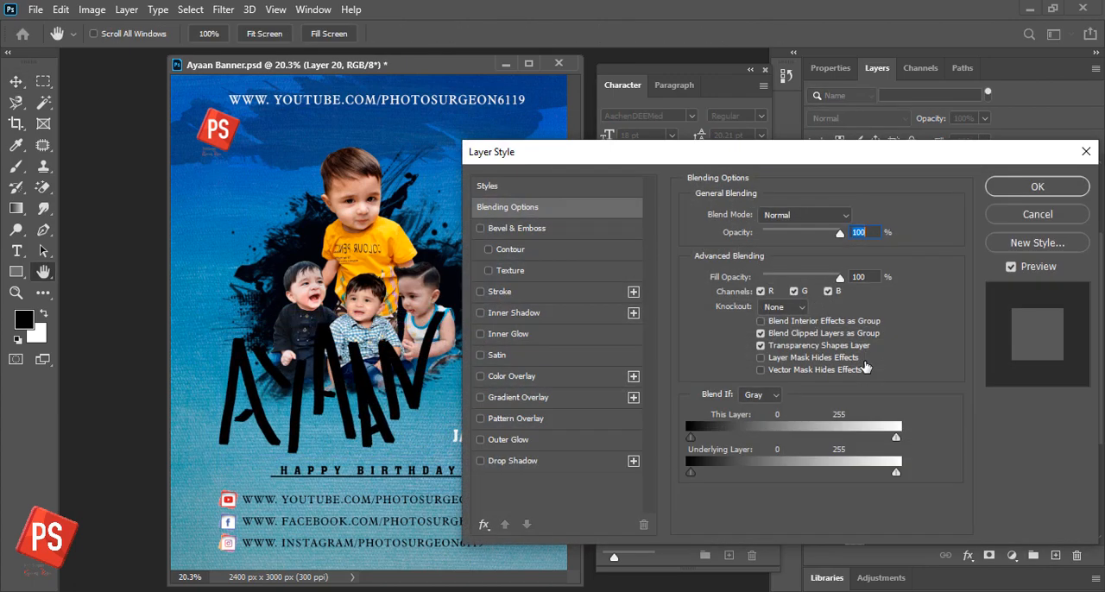
{"action": "left_click", "coordinate": [551, 186]}
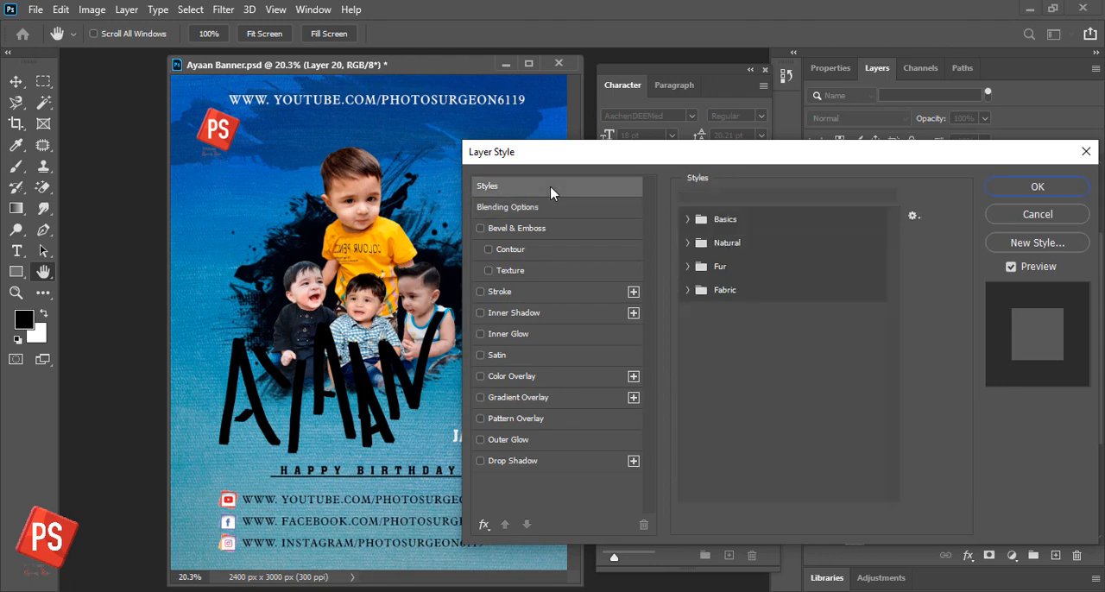
{"action": "left_click", "coordinate": [1045, 223]}
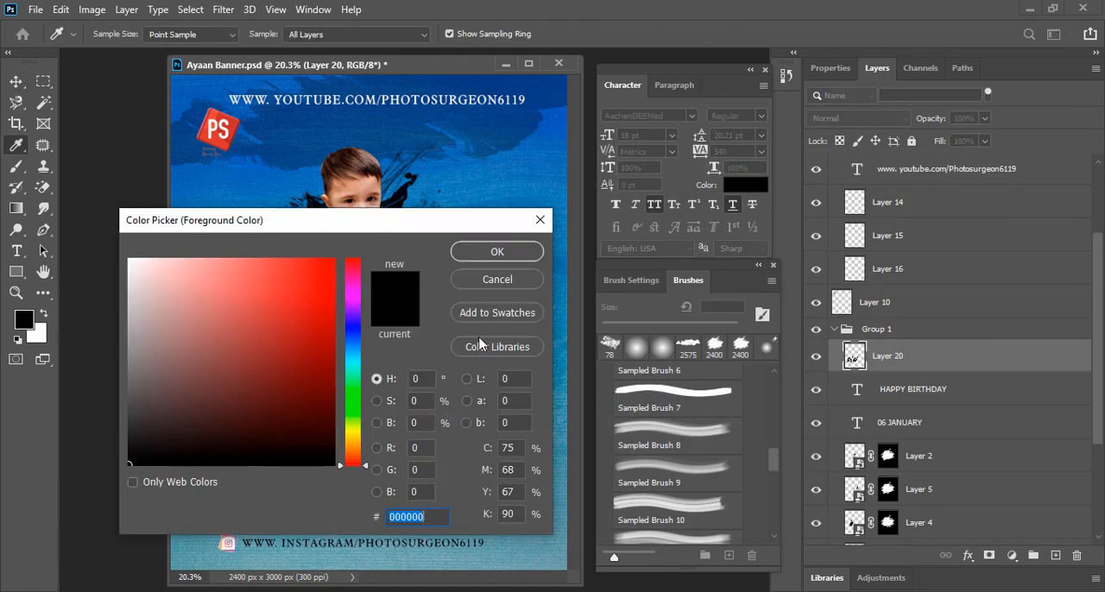
- Fill the painted name's letters with bright red, clear the selection, and save the banner
{"action": "left_click", "coordinate": [334, 263]}
{"action": "left_click", "coordinate": [496, 256]}
{"action": "key", "text": "alt+BackSpace"}
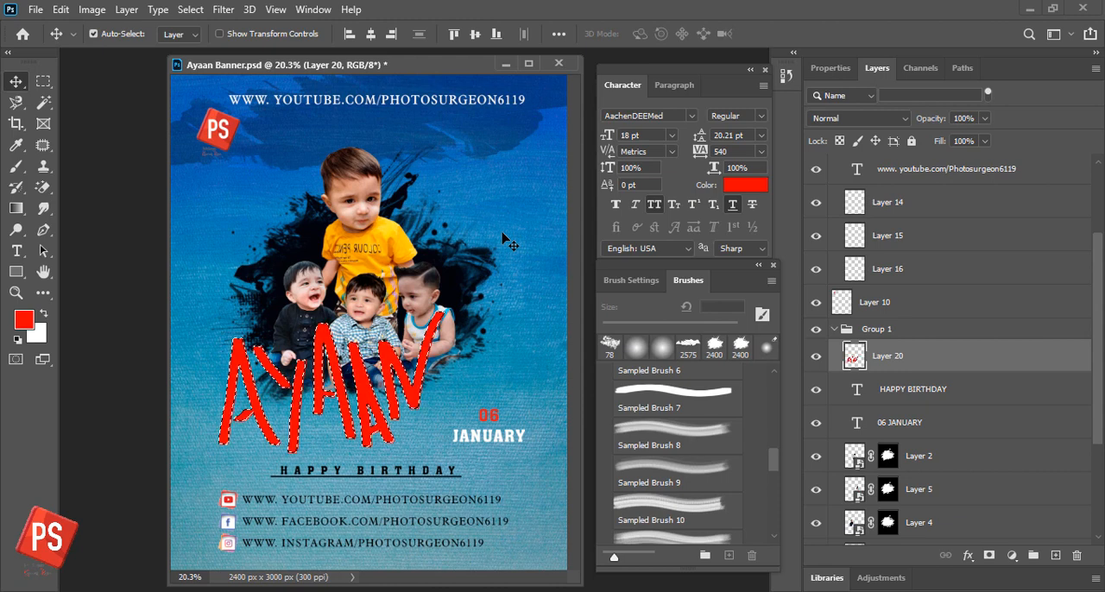
{"action": "key", "text": "ctrl+d"}
{"action": "mouse_move", "coordinate": [370, 400]}
{"action": "left_mouse_down"}
{"action": "mouse_move", "coordinate": [378, 367]}
{"action": "mouse_move", "coordinate": [366, 394]}
{"action": "left_mouse_up"}
{"action": "key", "text": "ctrl+s"}
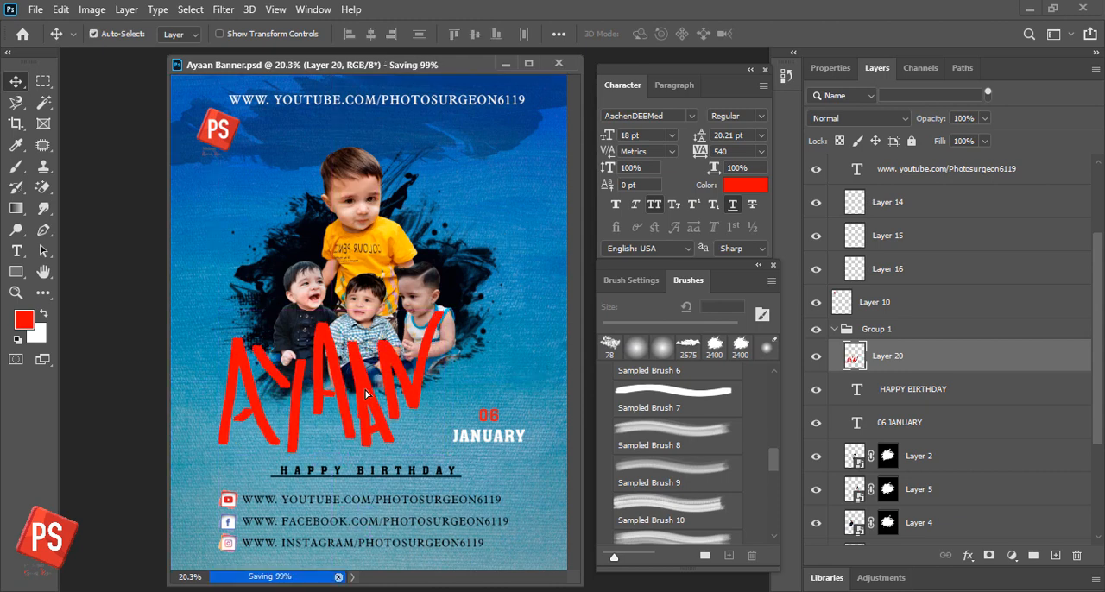
{"action": "right_click", "coordinate": [855, 362]}
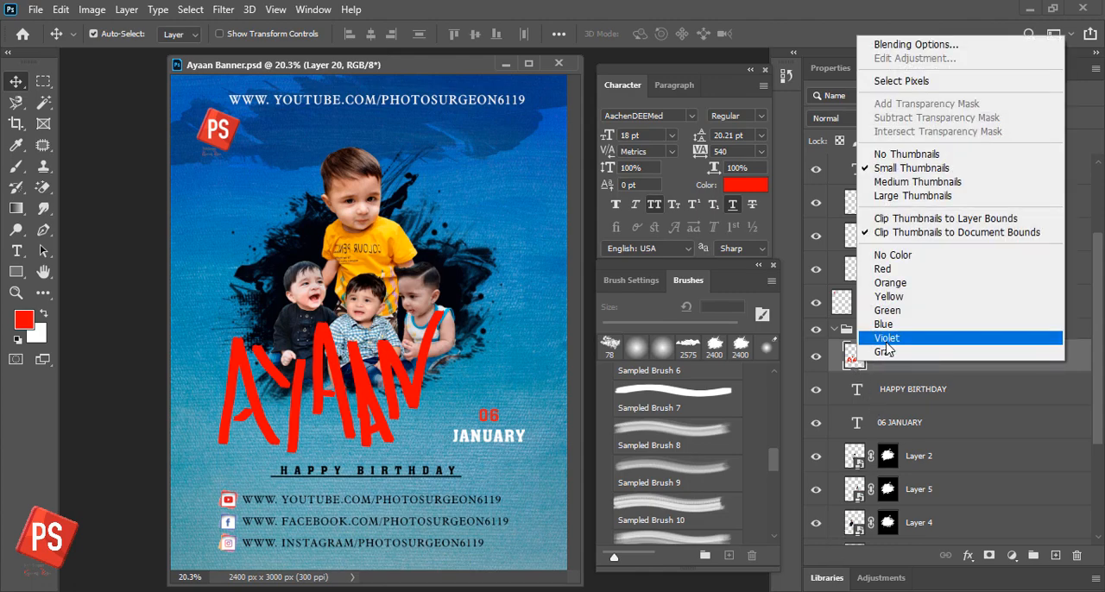
{"action": "right_click", "coordinate": [926, 363]}
{"action": "left_click", "coordinate": [975, 362]}
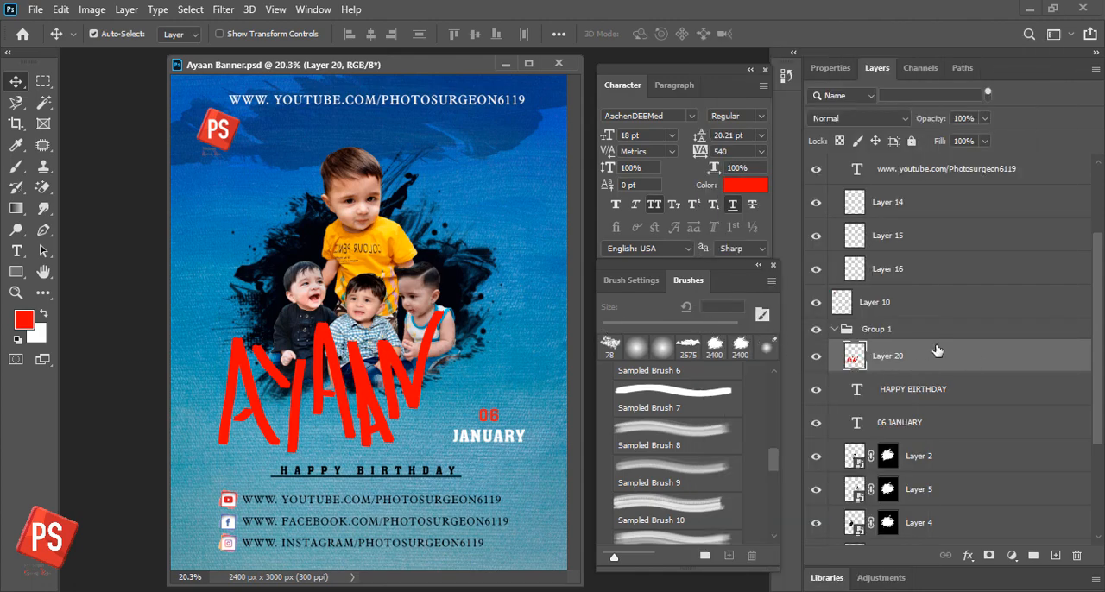
- Add a 10 px white outside stroke to the red painted name on Layer 20
{"action": "double_click", "coordinate": [916, 363]}
{"action": "left_click", "coordinate": [485, 292]}
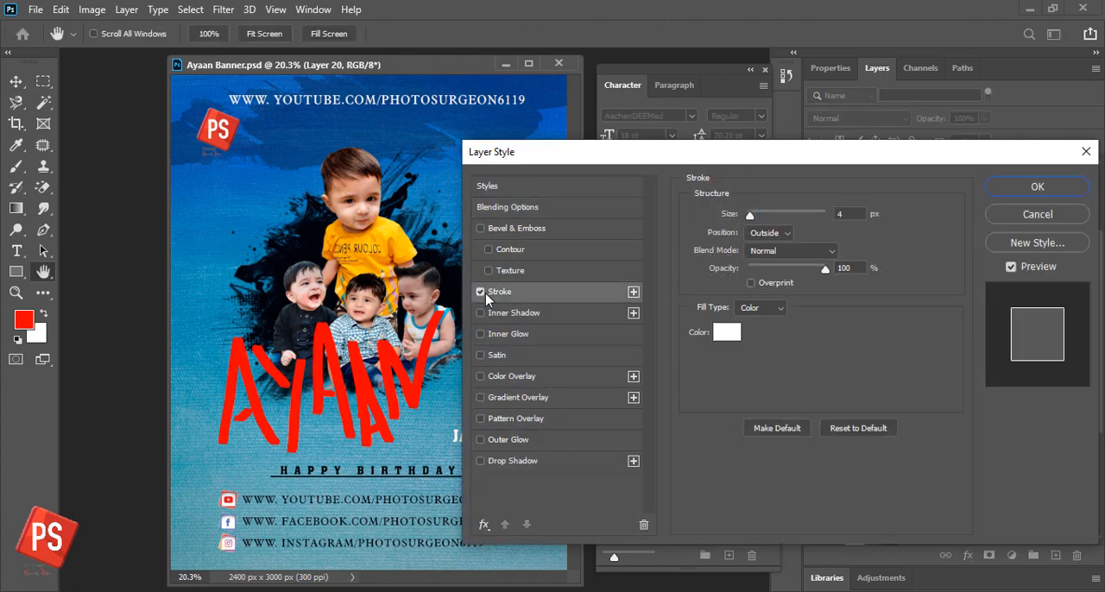
{"action": "double_click", "coordinate": [850, 214]}
{"action": "key", "text": "Up"}
{"action": "key", "text": "Up"}
{"action": "key", "text": "Up"}
{"action": "key", "text": "Up"}
{"action": "key", "text": "Up"}
{"action": "key", "text": "Up"}
{"action": "key", "text": "Up"}
{"action": "key", "text": "Up"}
{"action": "key", "text": "Up"}
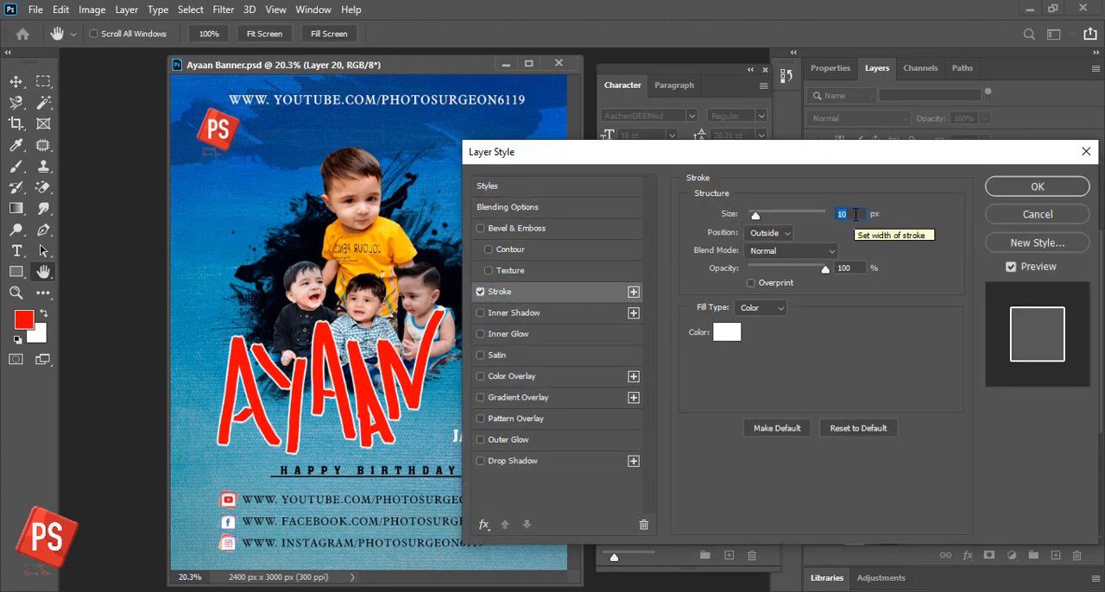
- Add a Multiply drop shadow with 78% opacity, 9% spread and 24 px size to the painted name, offset to its right
{"action": "left_click", "coordinate": [511, 461]}
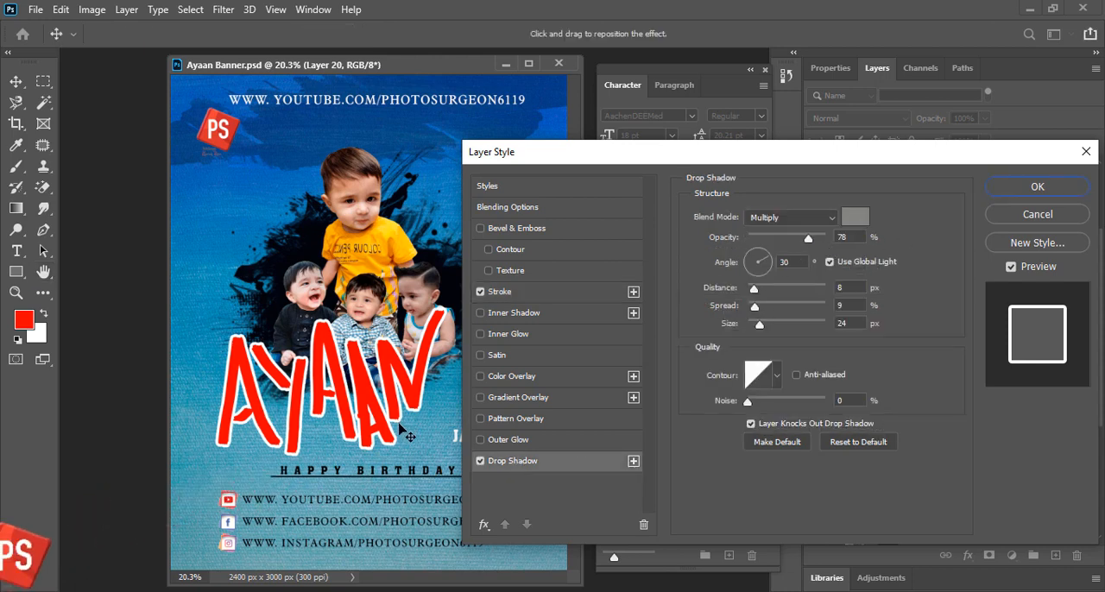
{"action": "left_click_drag", "start_coordinate": [407, 433], "coordinate": [475, 429]}
{"action": "left_click", "coordinate": [1065, 186]}
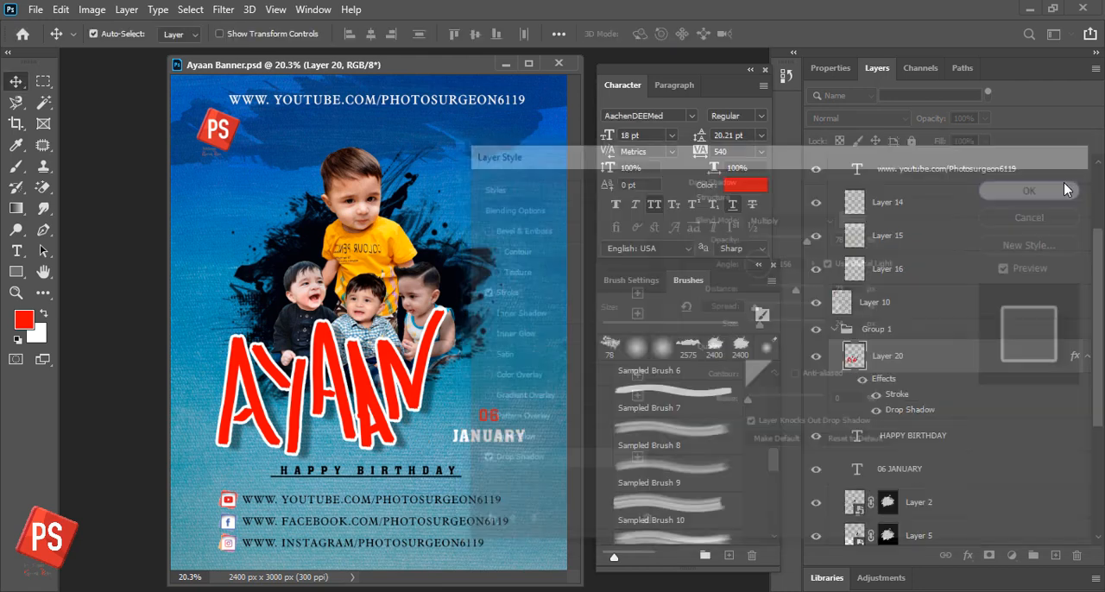
- Move the outlined name slightly right and down toward HAPPY BIRTHDAY, keeping its size, and save the banner
{"action": "mouse_move", "coordinate": [412, 389]}
{"action": "left_mouse_down"}
{"action": "mouse_move", "coordinate": [427, 404]}
{"action": "mouse_move", "coordinate": [420, 397]}
{"action": "left_mouse_up"}
{"action": "key", "text": "ctrl+t"}
{"action": "left_click_drag", "start_coordinate": [455, 317], "coordinate": [443, 332]}
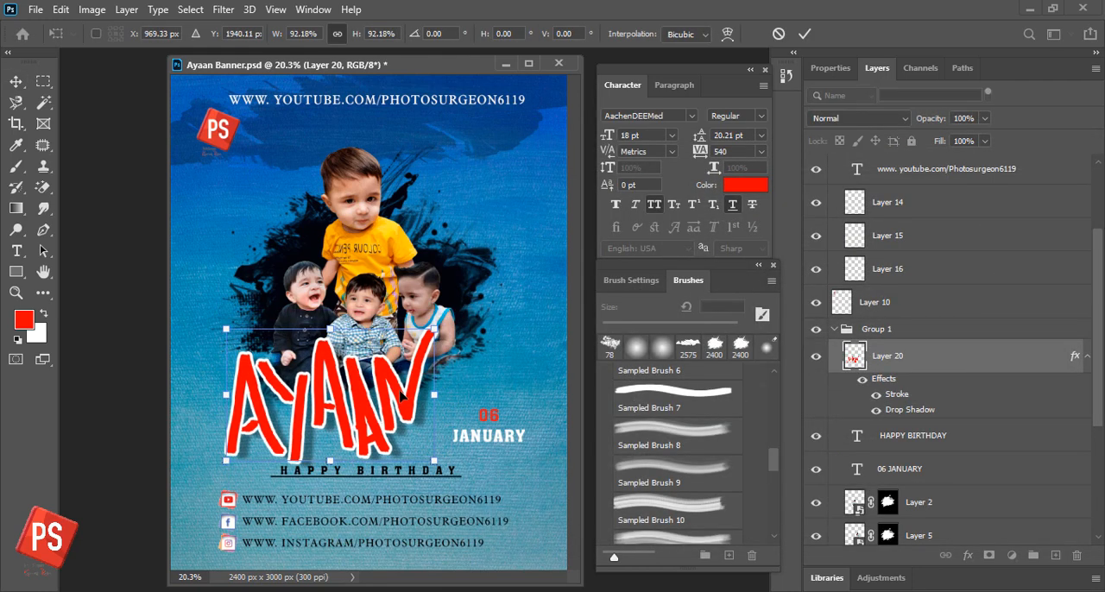
{"action": "key", "text": "Escape"}
{"action": "key", "text": "ctrl+s"}
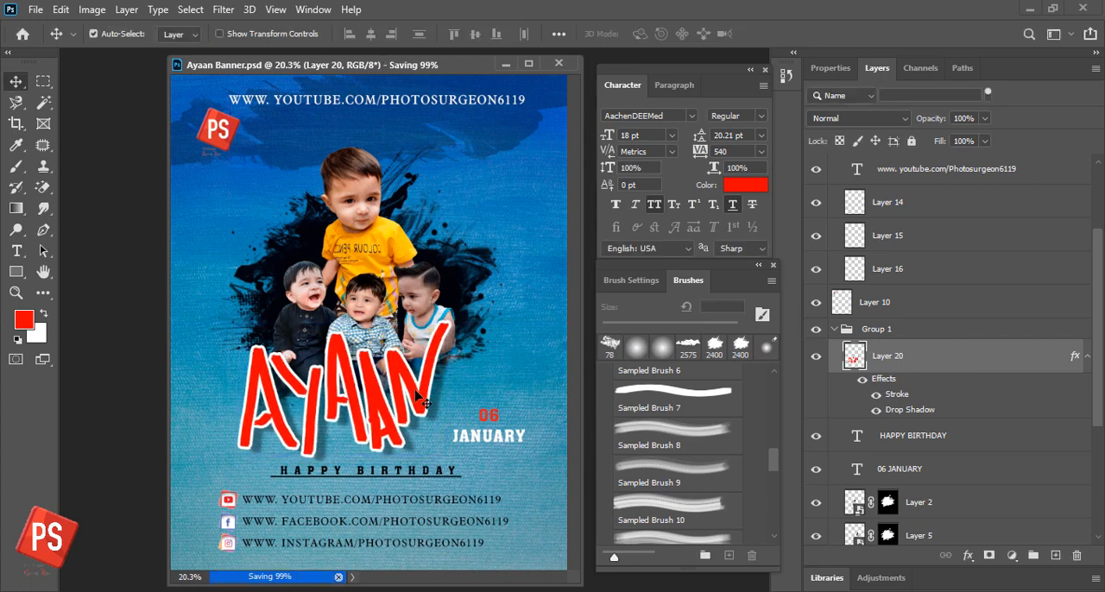
{"action": "left_click", "coordinate": [1013, 556]}
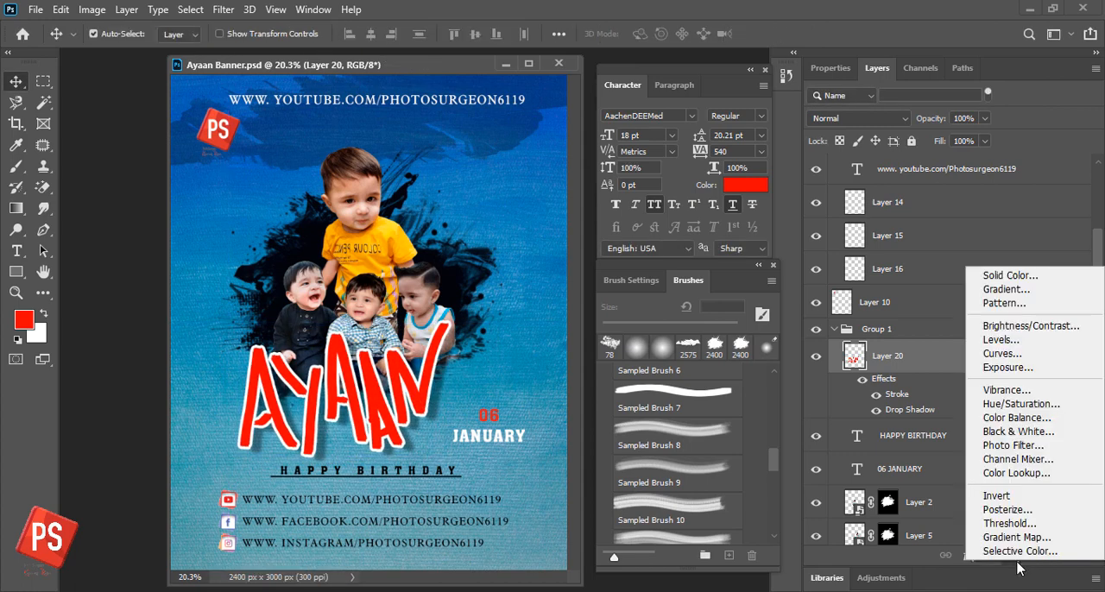
{"action": "left_click", "coordinate": [975, 562]}
{"action": "left_click", "coordinate": [975, 561]}
{"action": "left_click", "coordinate": [953, 369]}
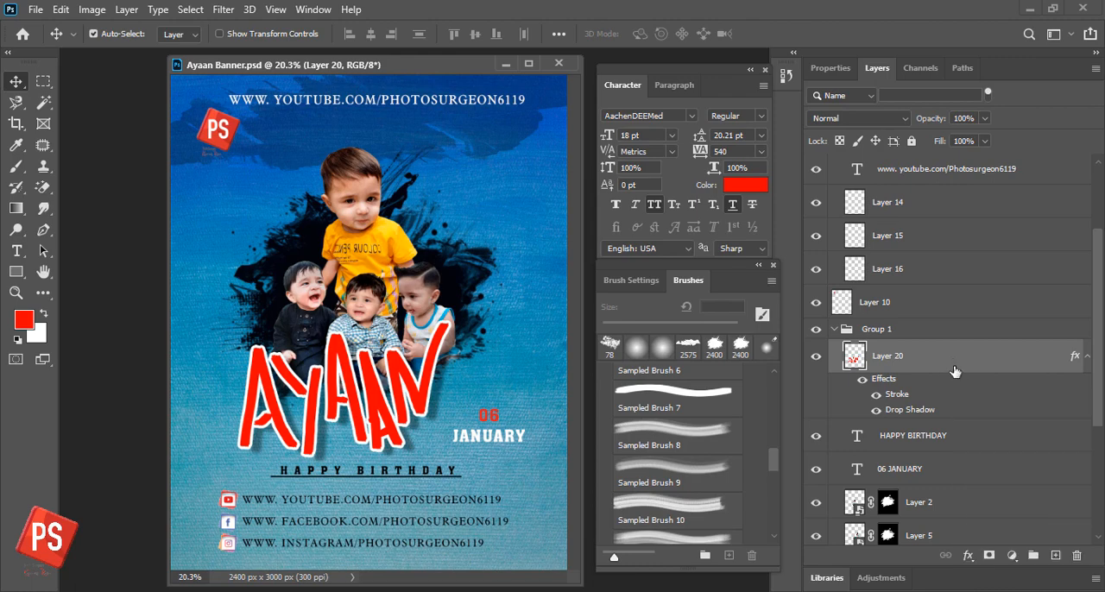
- Create a new layer clipped to the painted name on Layer 20 and ready the Brush tool with Sampled Brush 10
{"action": "left_click", "coordinate": [1055, 556]}
{"action": "right_click", "coordinate": [900, 357]}
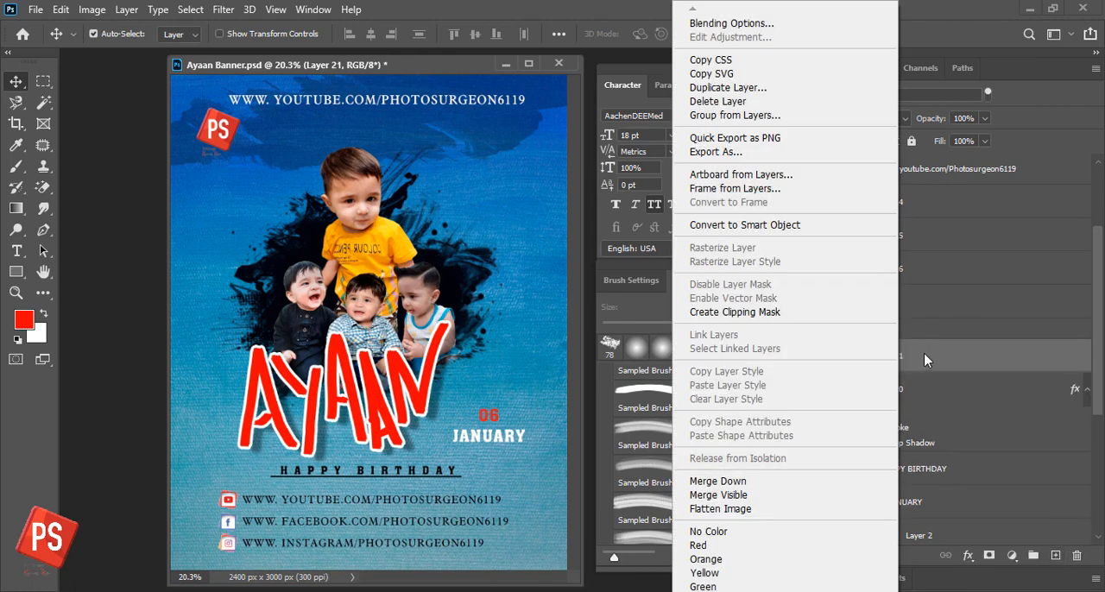
{"action": "left_click", "coordinate": [823, 314]}
{"action": "left_click", "coordinate": [678, 509]}
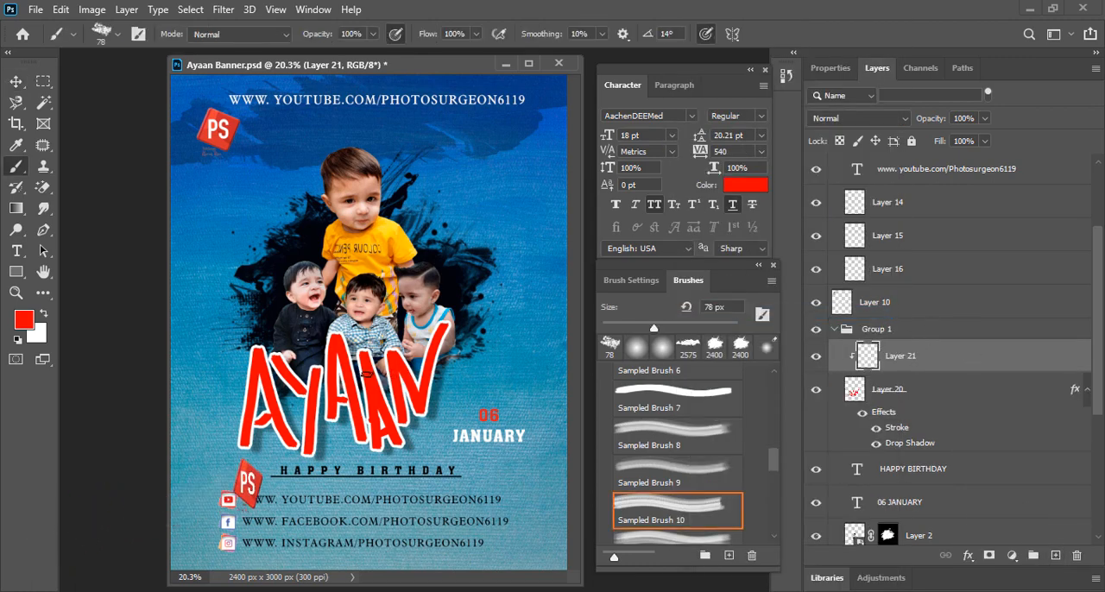
- Look through the brush settings and the sampled brush presets for a textured brush
{"action": "left_click", "coordinate": [631, 280]}
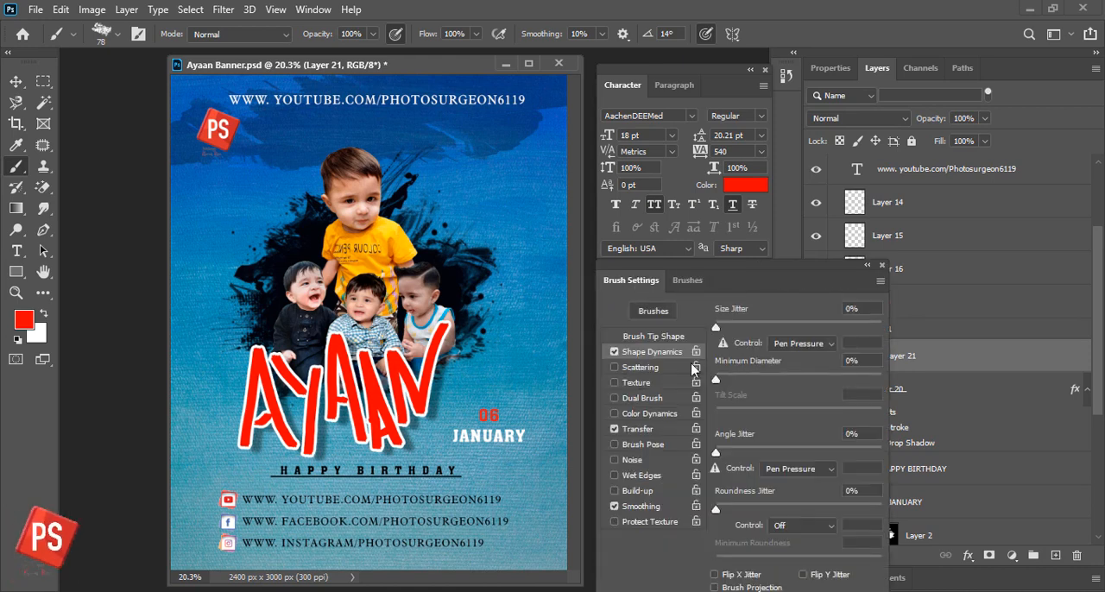
{"action": "left_click", "coordinate": [620, 429]}
{"action": "left_click", "coordinate": [666, 310]}
{"action": "scroll", "coordinate": [732, 382], "scroll_direction": "up", "scroll_amount": 3}
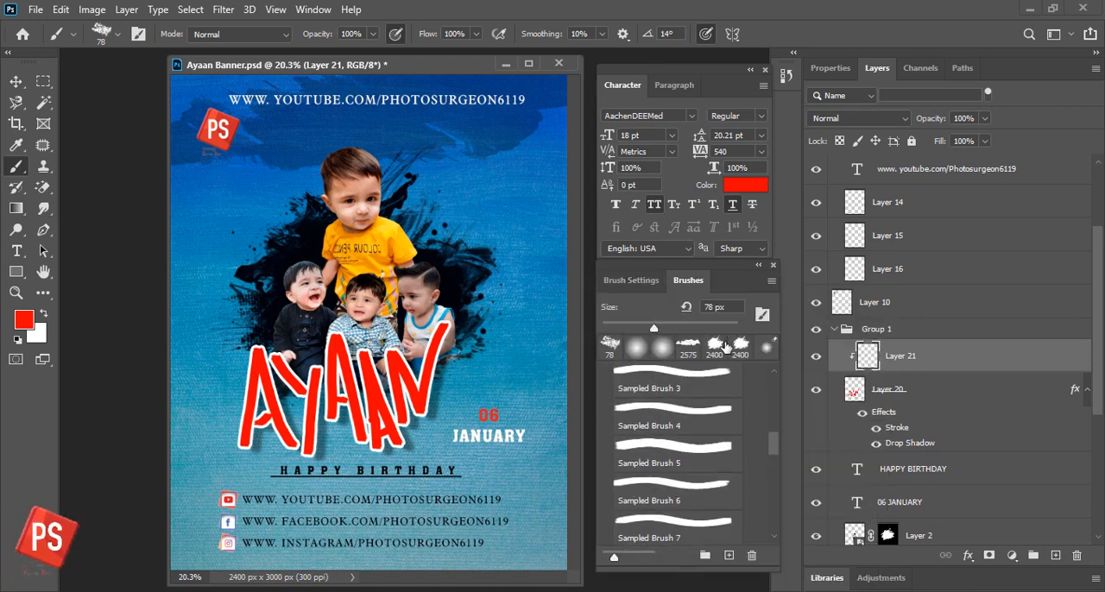
{"action": "scroll", "coordinate": [732, 371], "scroll_direction": "up", "scroll_amount": 2}
{"action": "mouse_move", "coordinate": [773, 437]}
{"action": "left_mouse_down"}
{"action": "mouse_move", "coordinate": [783, 385]}
{"action": "mouse_move", "coordinate": [773, 507]}
{"action": "mouse_move", "coordinate": [773, 380]}
{"action": "left_mouse_up"}
{"action": "scroll", "coordinate": [687, 486], "scroll_direction": "down", "scroll_amount": 2}
- Choose the 576 px splatter brush tip, rotate it to -93° and enlarge it to 1400 px
{"action": "left_click", "coordinate": [637, 282]}
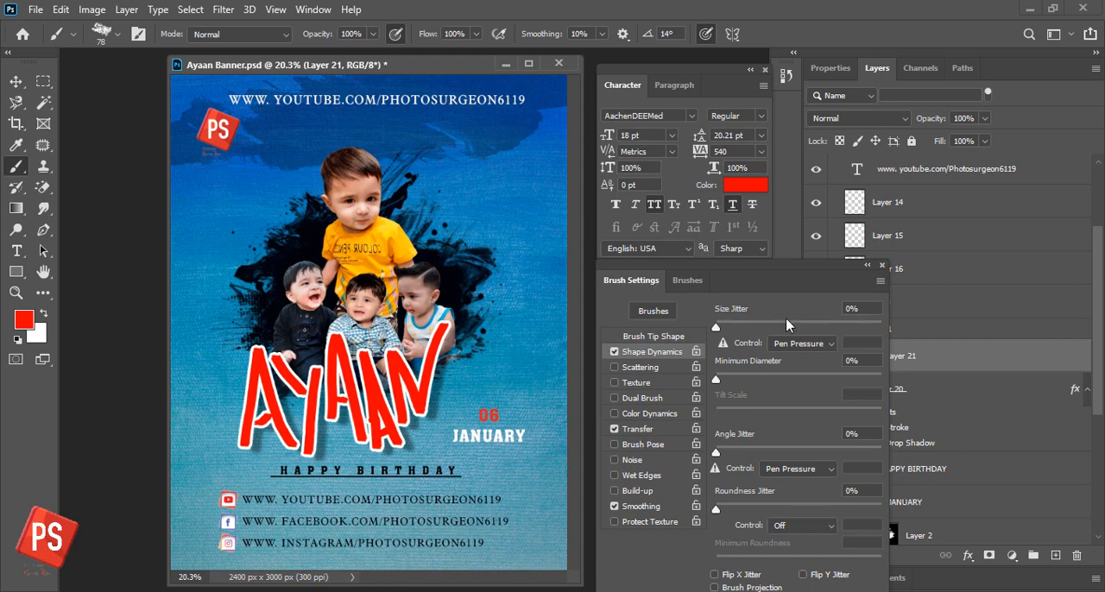
{"action": "left_click", "coordinate": [656, 338]}
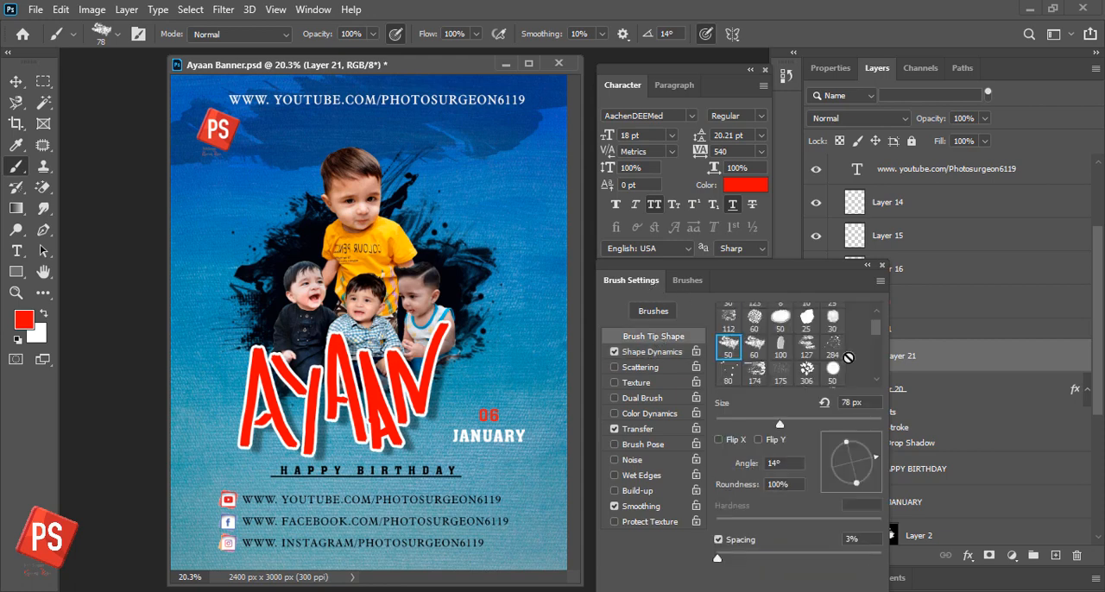
{"action": "scroll", "coordinate": [849, 356], "scroll_direction": "down", "scroll_amount": 2}
{"action": "scroll", "coordinate": [822, 373], "scroll_direction": "down", "scroll_amount": 2}
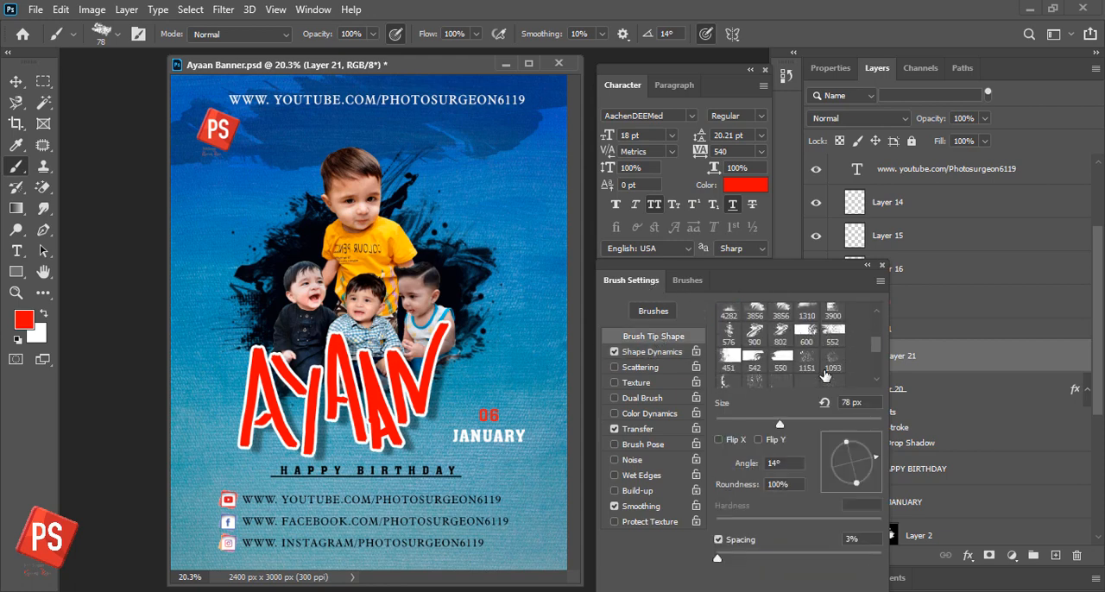
{"action": "left_click", "coordinate": [730, 321]}
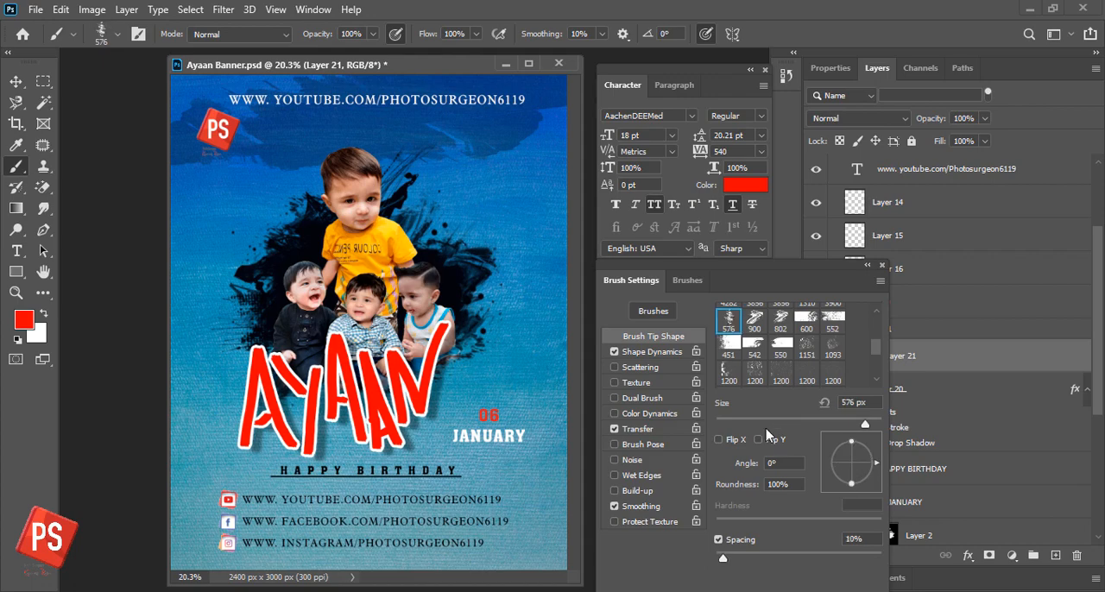
{"action": "left_click", "coordinate": [851, 490]}
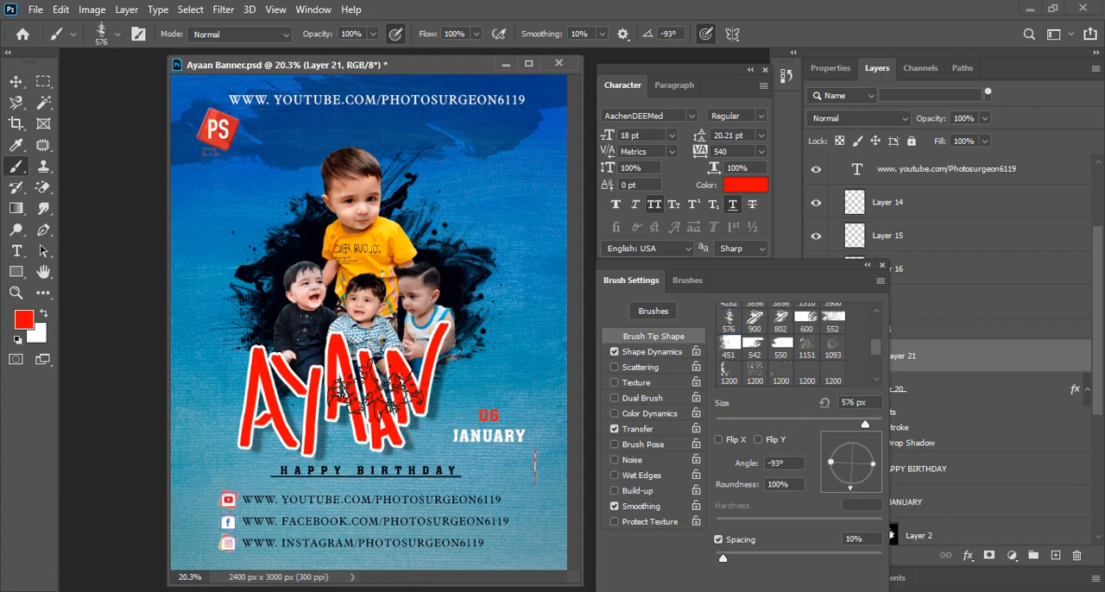
{"action": "key", "text": "bracketright"}
{"action": "key", "text": "bracketright"}
{"action": "key", "text": "bracketright"}
{"action": "key", "text": "bracketright"}
{"action": "key", "text": "bracketright"}
{"action": "key", "text": "bracketright"}
{"action": "key", "text": "bracketright"}
{"action": "key", "text": "bracketright"}
{"action": "key", "text": "bracketright"}
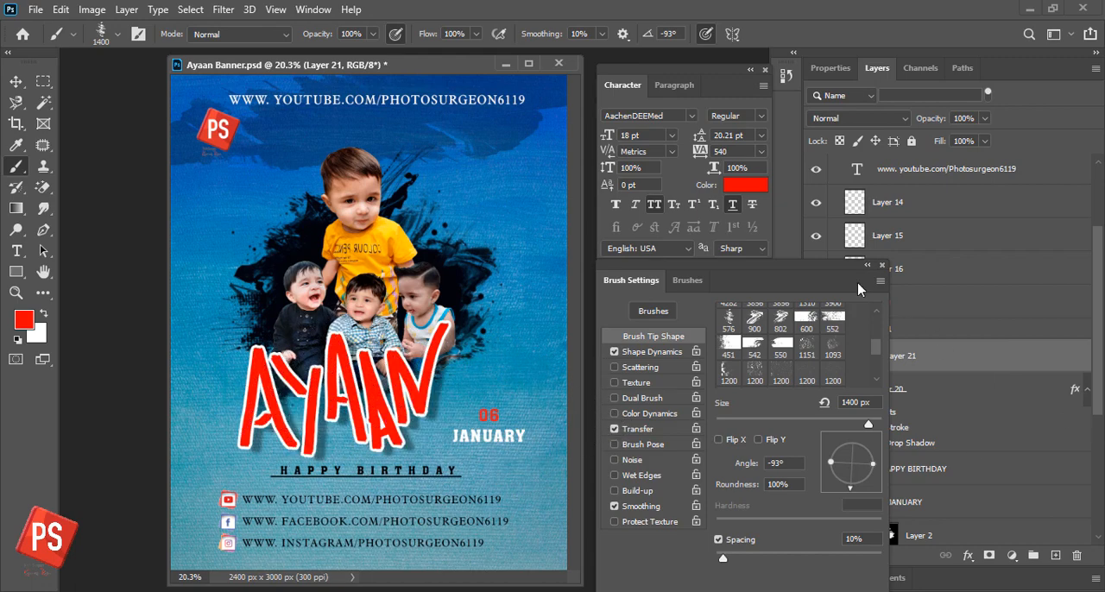
- Set the paint colour to orange, stamp the splatter texture across the painted name on Layer 21, and save the banner
{"action": "mouse_move", "coordinate": [794, 272]}
{"action": "left_mouse_down"}
{"action": "mouse_move", "coordinate": [816, 264]}
{"action": "mouse_move", "coordinate": [679, 245]}
{"action": "left_mouse_up"}
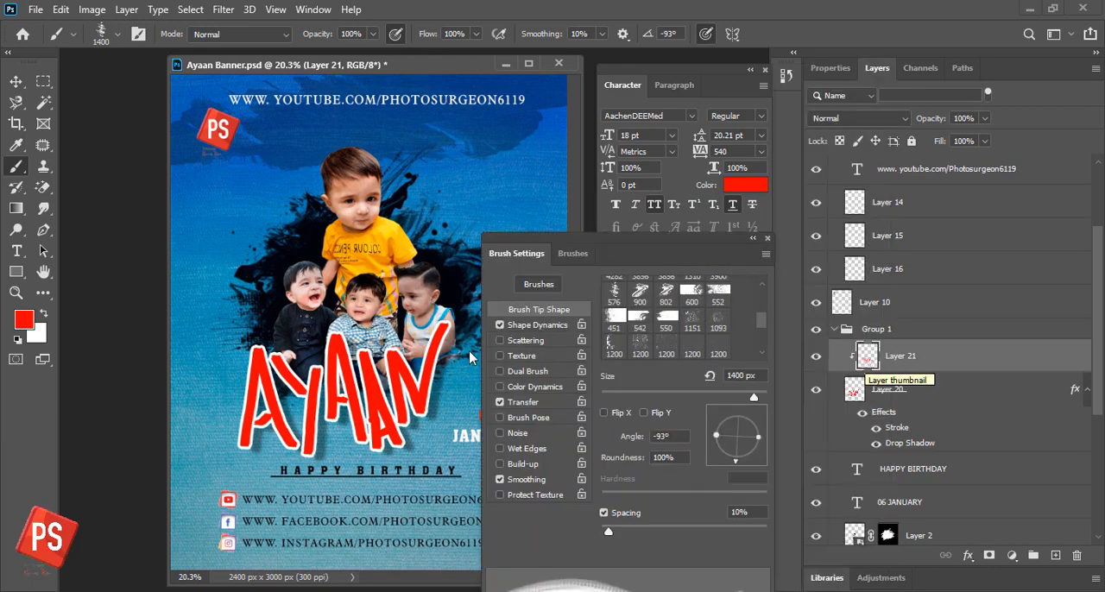
{"action": "left_click", "coordinate": [747, 185]}
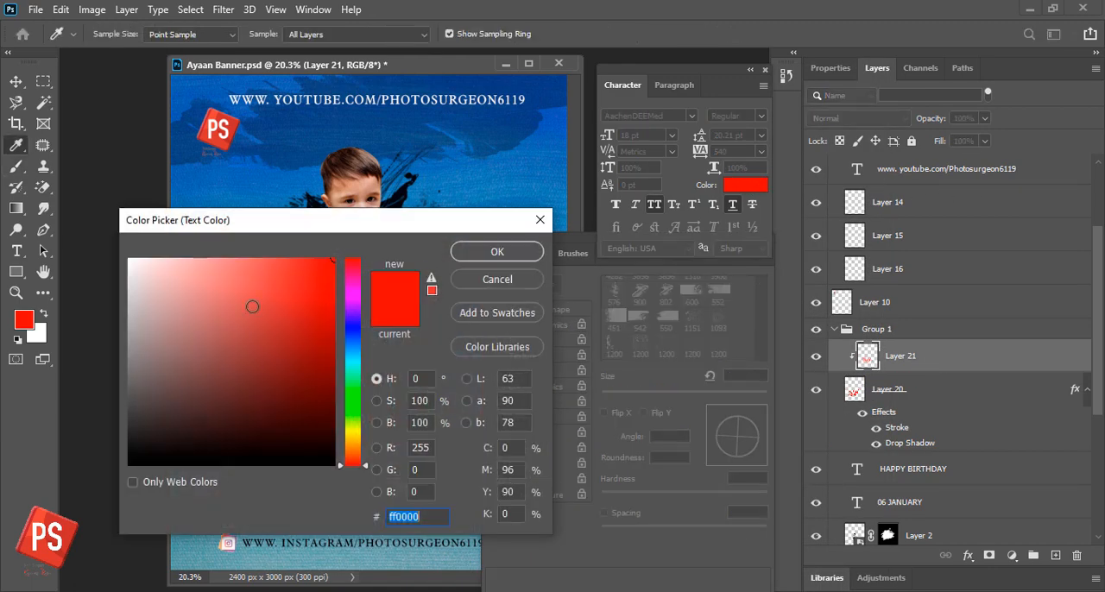
{"action": "left_click_drag", "start_coordinate": [352, 462], "coordinate": [352, 451]}
{"action": "left_click", "coordinate": [497, 251]}
{"action": "key", "text": "b"}
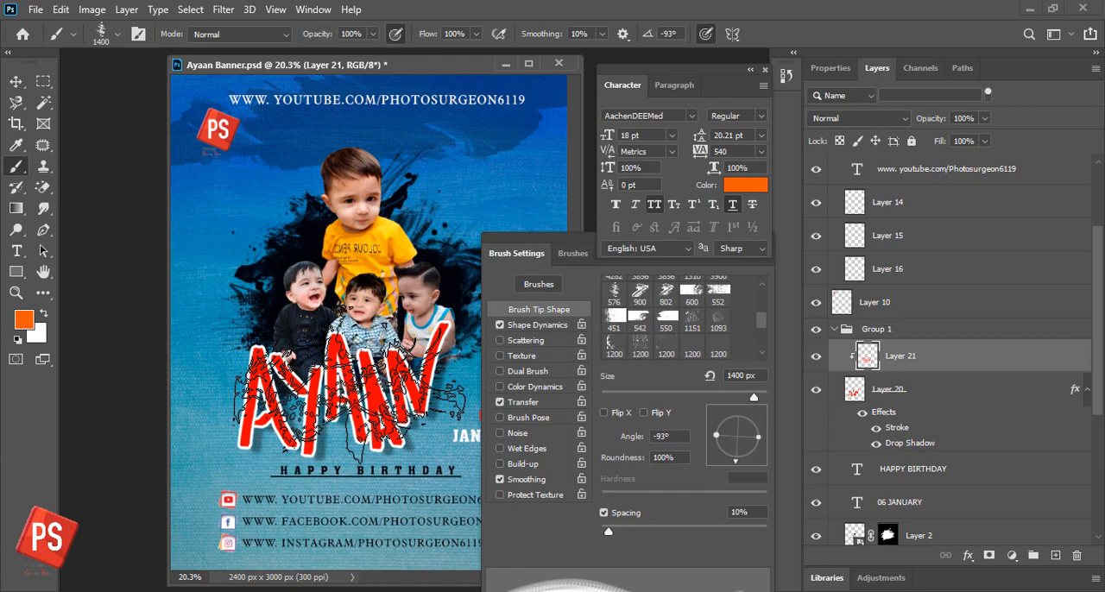
{"action": "left_click", "coordinate": [349, 401]}
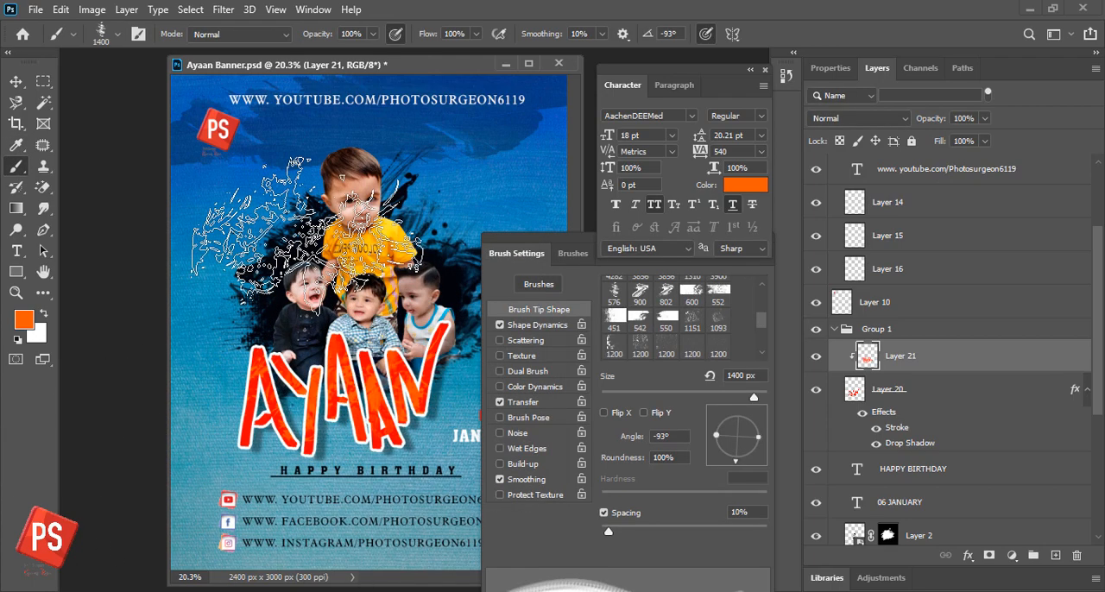
{"action": "key", "text": "v"}
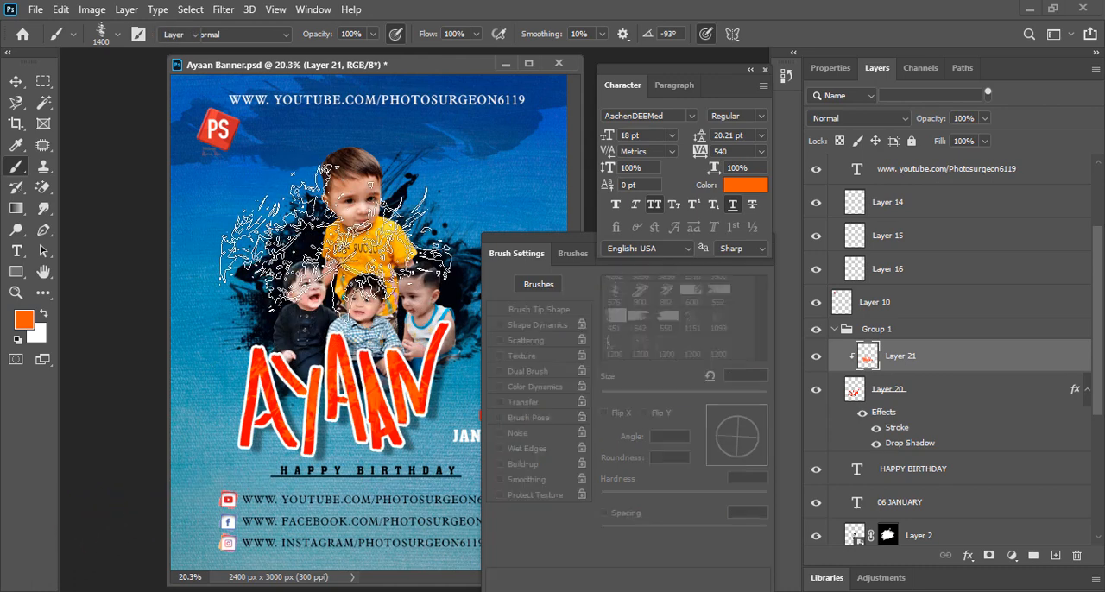
{"action": "double_click", "coordinate": [501, 241]}
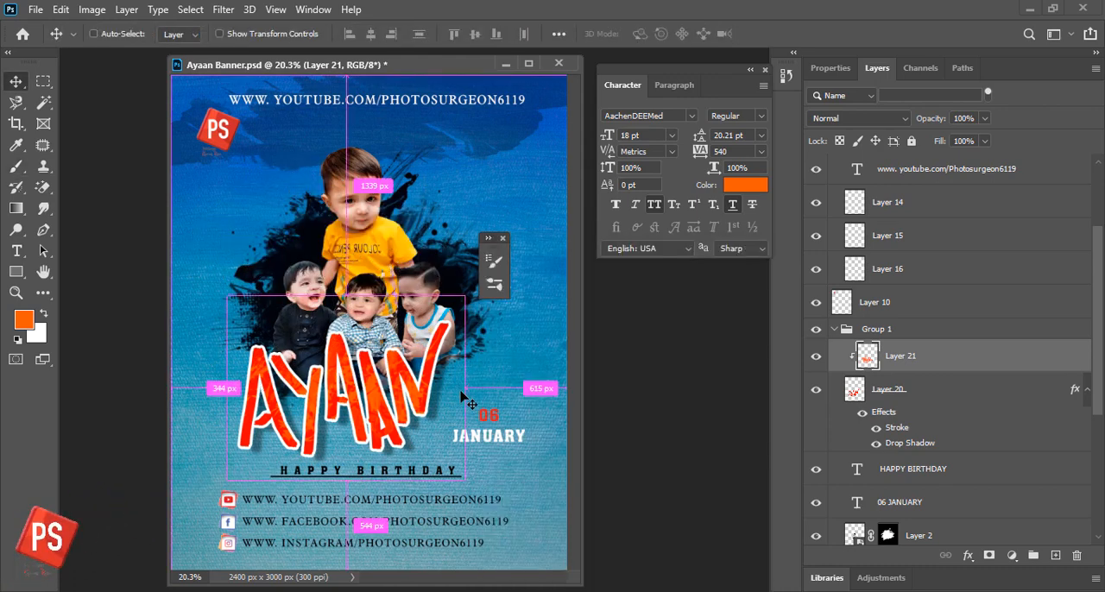
{"action": "key", "text": "ctrl+s"}
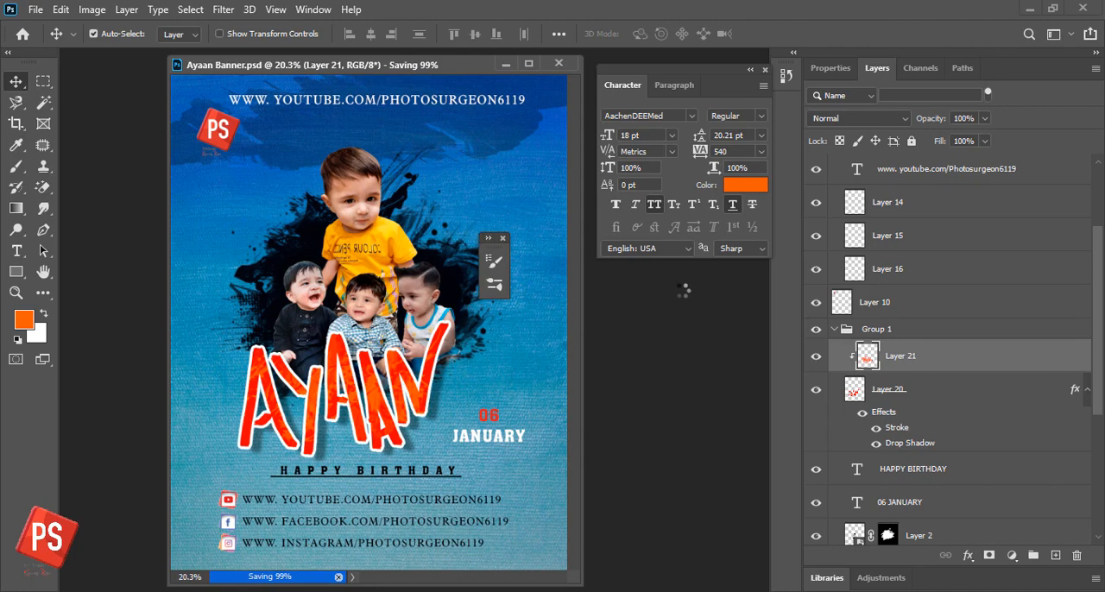
- Choose the 552 px rough-edged brush tip at a size of 700 px and set the foreground colour to medium green
{"action": "key", "text": "b"}
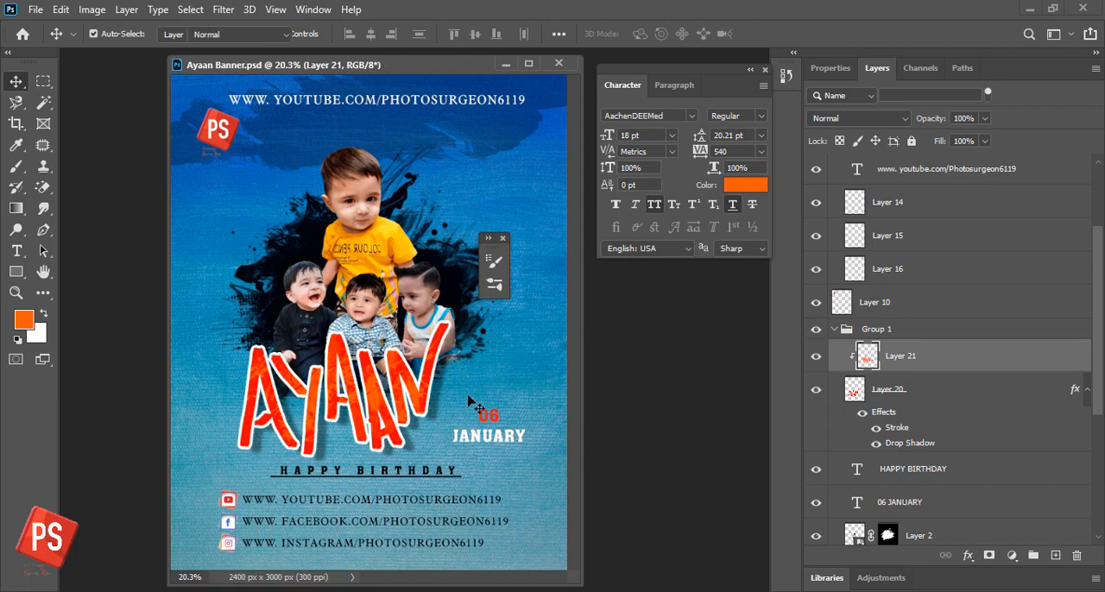
{"action": "left_click", "coordinate": [487, 243]}
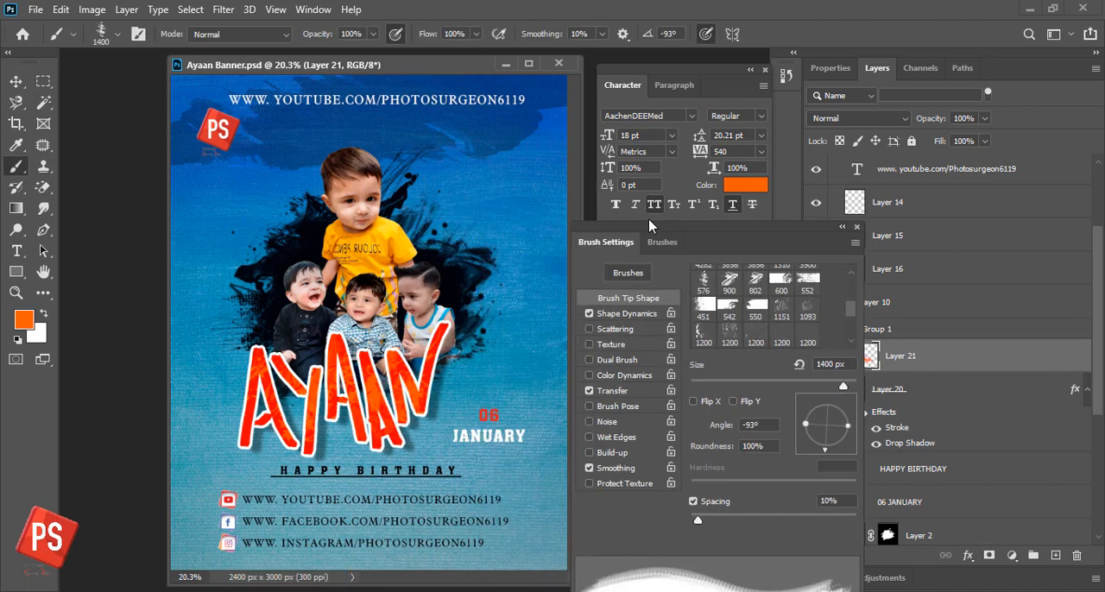
{"action": "left_click_drag", "start_coordinate": [649, 219], "coordinate": [773, 183]}
{"action": "left_click", "coordinate": [848, 253]}
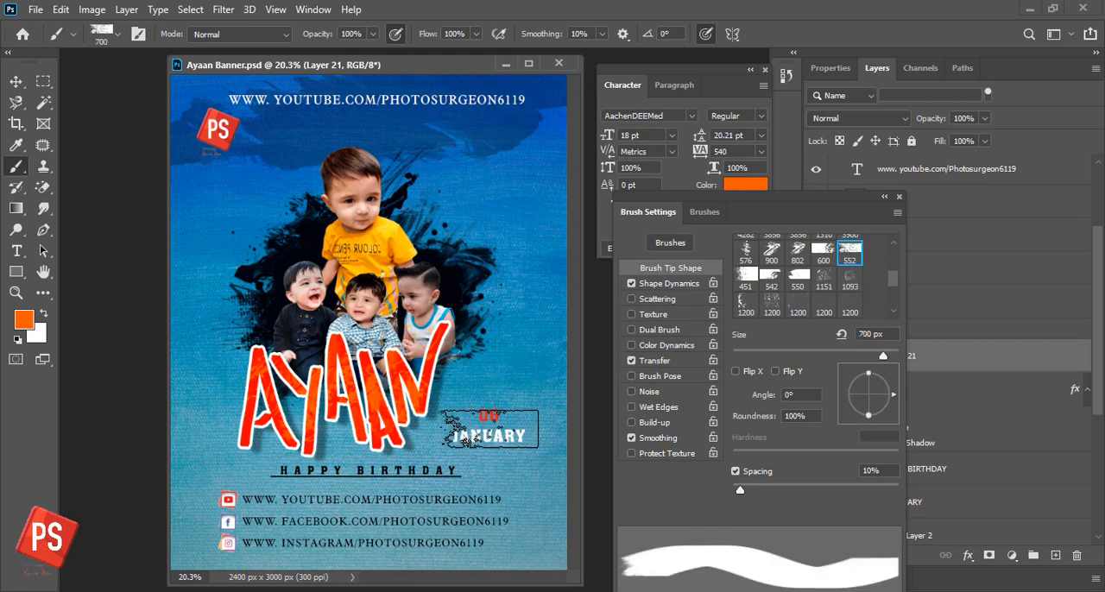
{"action": "left_click", "coordinate": [23, 319]}
{"action": "left_click_drag", "start_coordinate": [347, 410], "coordinate": [346, 387]}
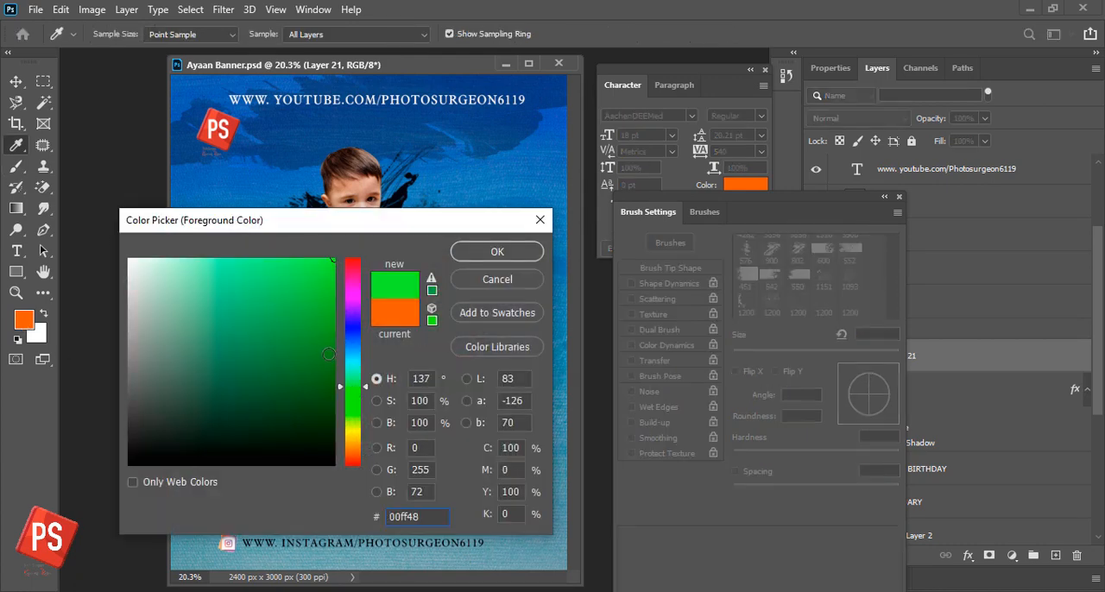
{"action": "left_click_drag", "start_coordinate": [275, 331], "coordinate": [278, 302]}
{"action": "key", "text": "Return"}
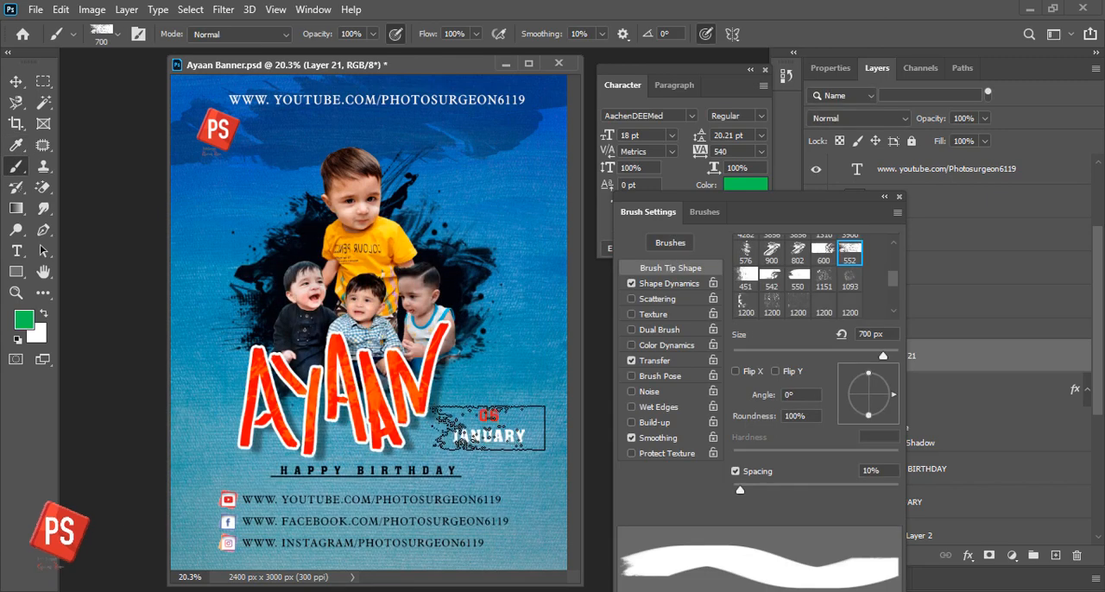
- Stamp a green brush mark over the date on a new layer and place that layer beneath the 06 JANUARY text
{"action": "left_click", "coordinate": [1055, 555]}
{"action": "left_click_drag", "start_coordinate": [846, 210], "coordinate": [769, 205]}
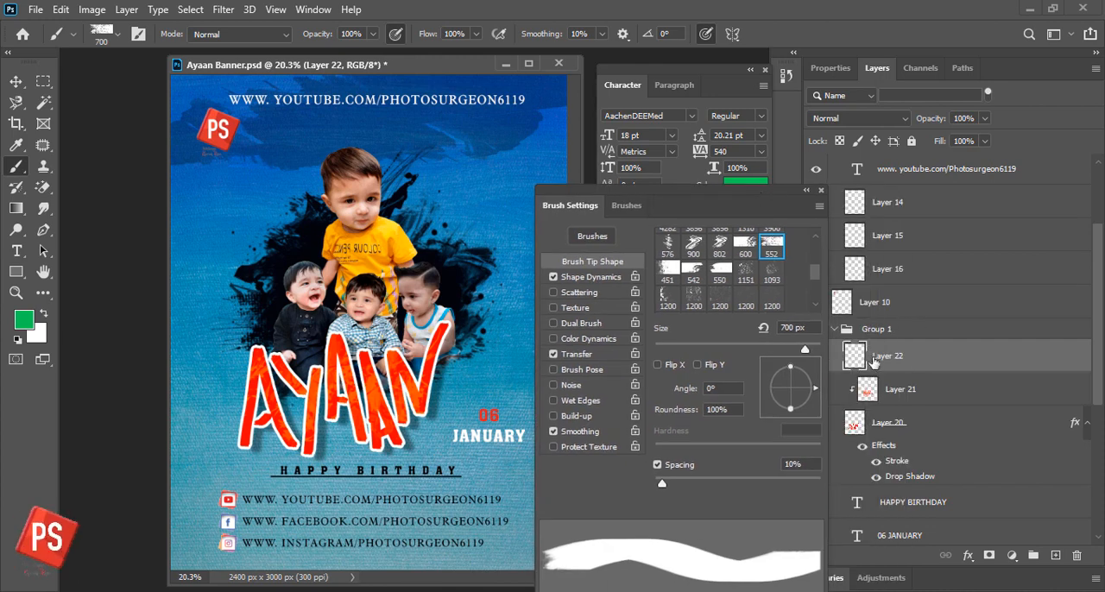
{"action": "left_click", "coordinate": [492, 426]}
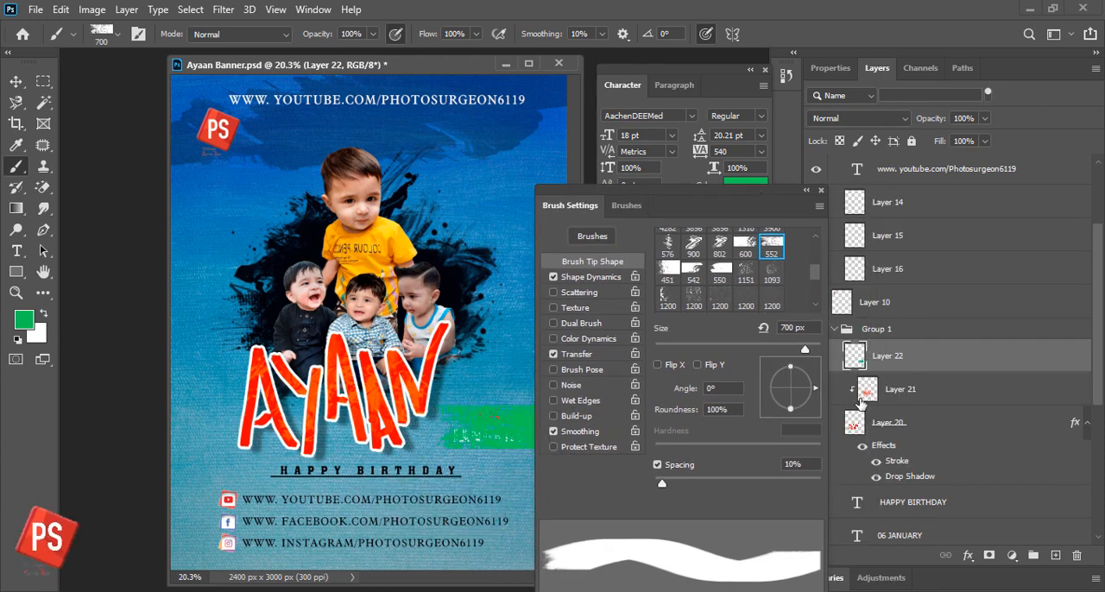
{"action": "left_click", "coordinate": [805, 191]}
{"action": "left_click_drag", "start_coordinate": [908, 357], "coordinate": [910, 526]}
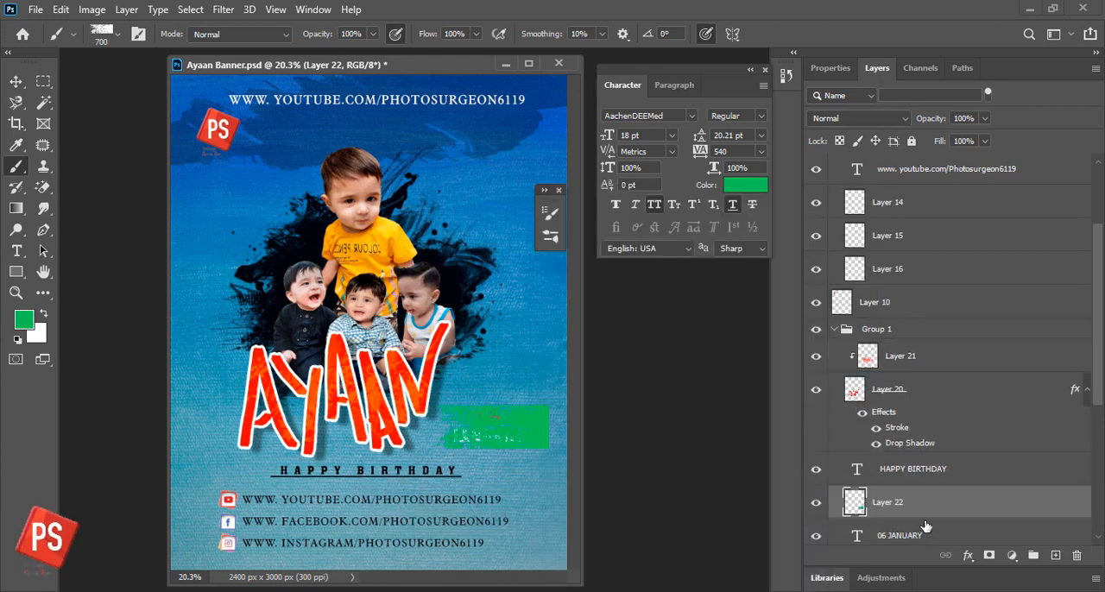
- Move the 06 JANUARY text slightly right over the green brush mark and save the banner
{"action": "key", "text": "v"}
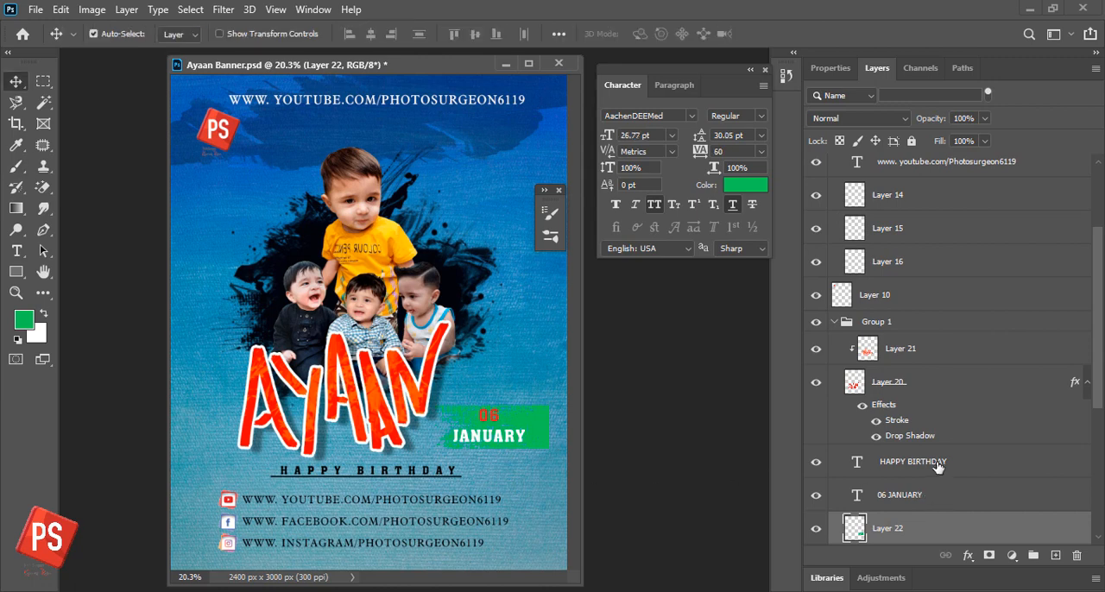
{"action": "left_click", "coordinate": [915, 495]}
{"action": "left_click_drag", "start_coordinate": [513, 439], "coordinate": [524, 439]}
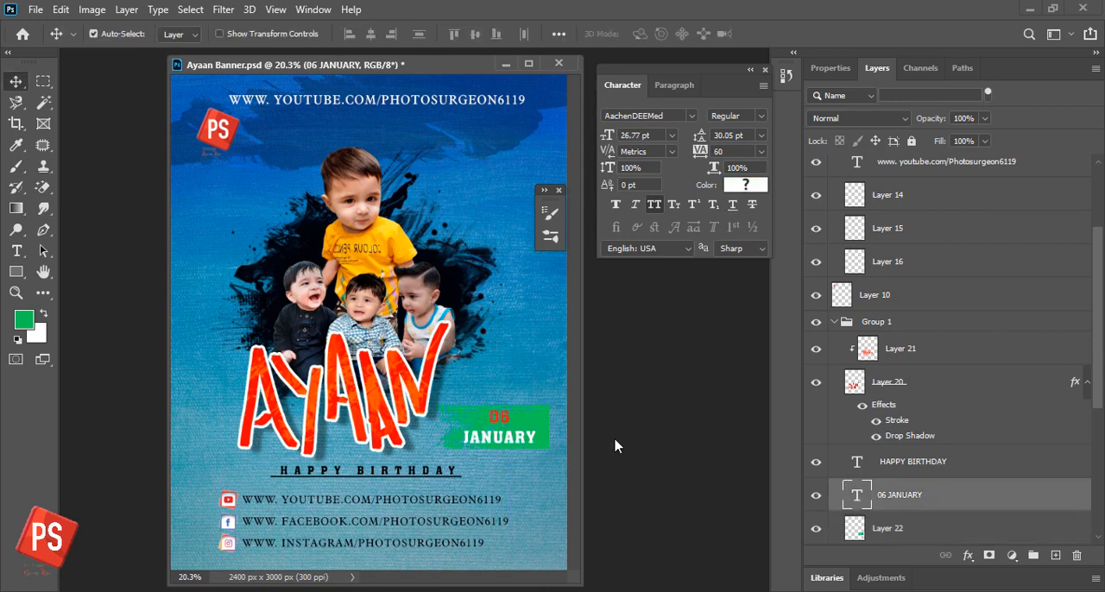
{"action": "key", "text": "ctrl+s"}
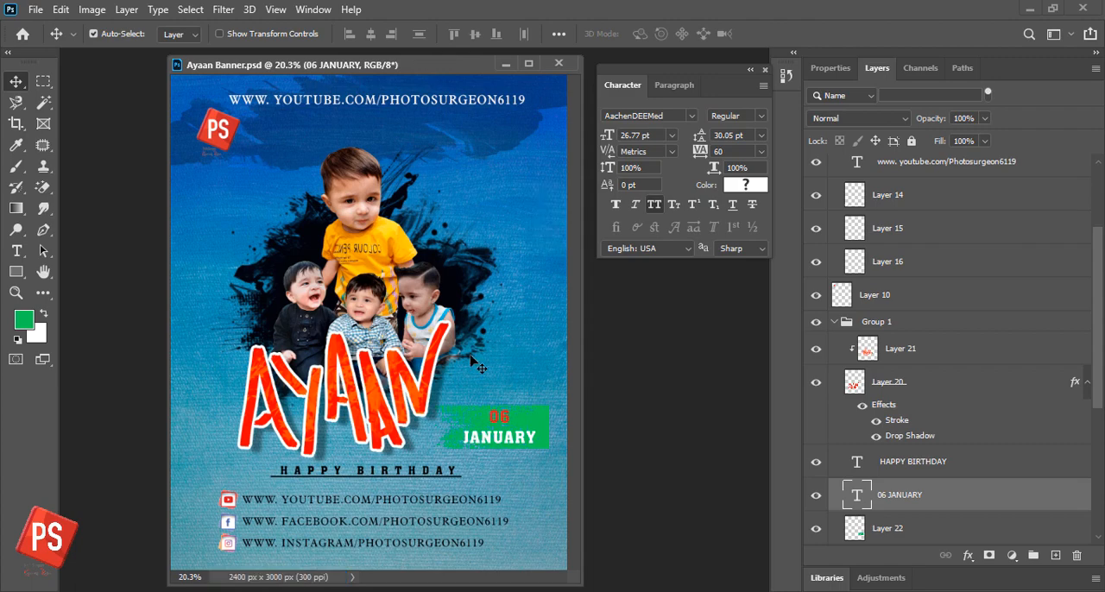
- View the finished banner in full-screen mode with the panels hidden
{"action": "key", "text": "Tab"}
{"action": "key", "text": "f"}
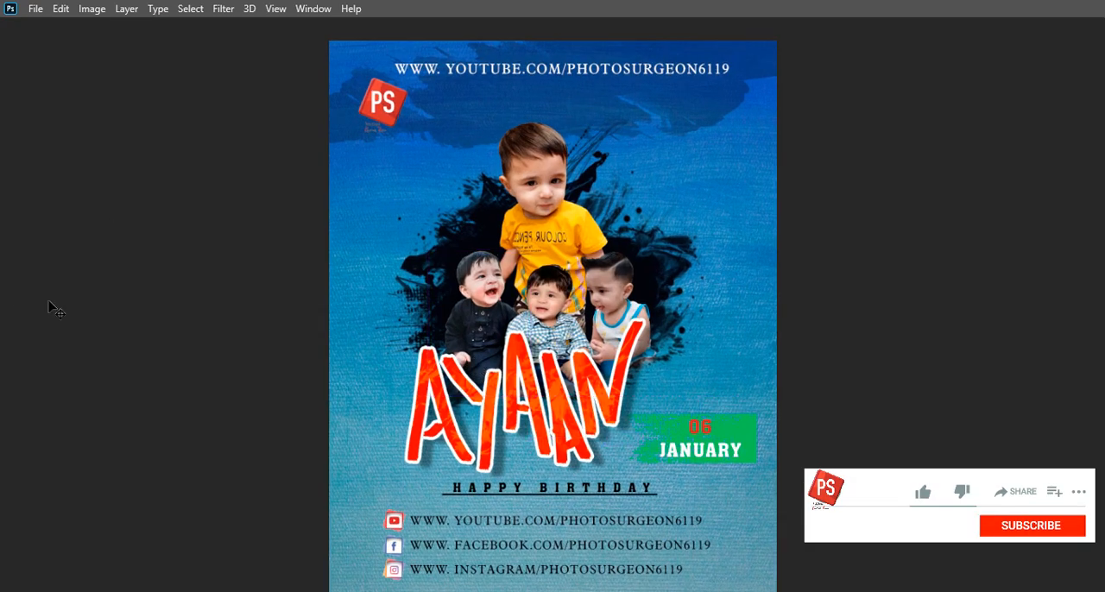